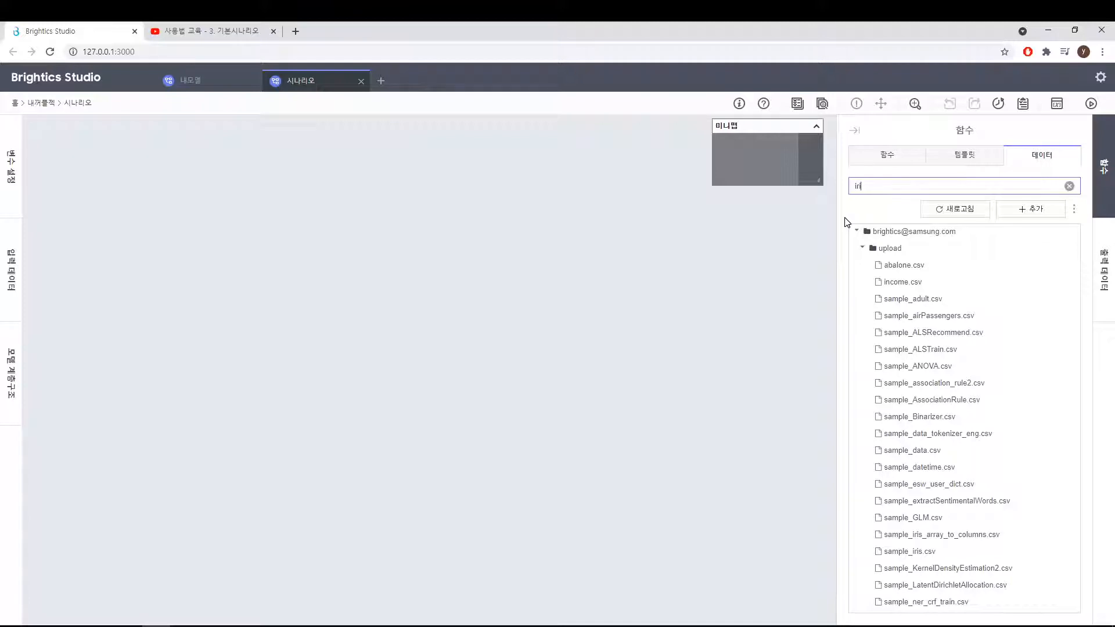
Step: Export sample_iris.csv with Comma as the delimiter, and close the downloaded file in Excel without saving changes
left_click(902, 285)
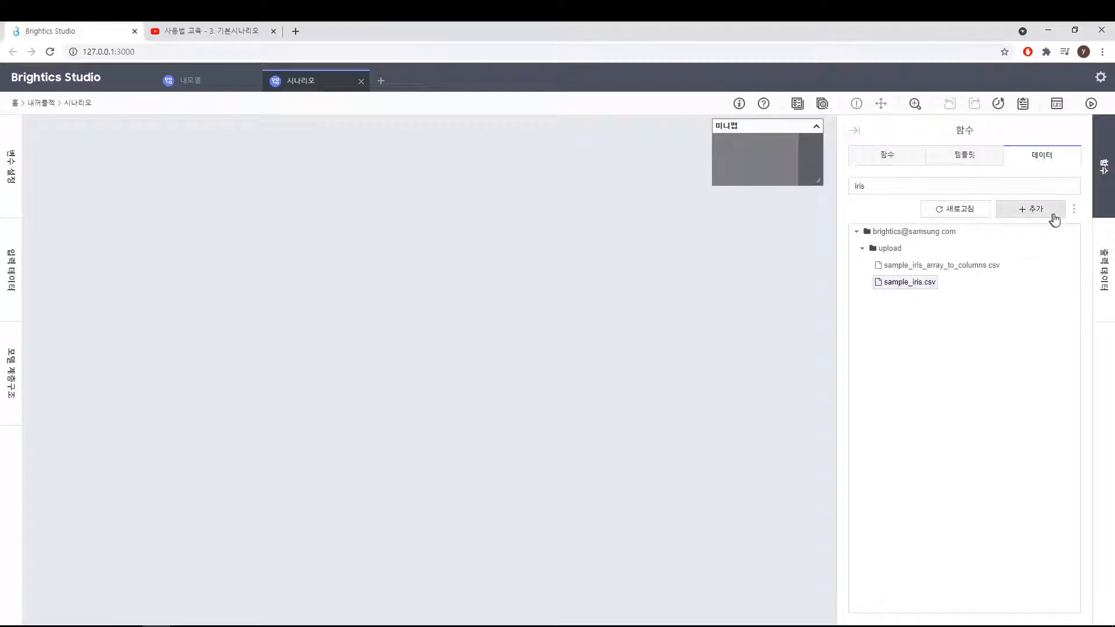
left_click(1075, 212)
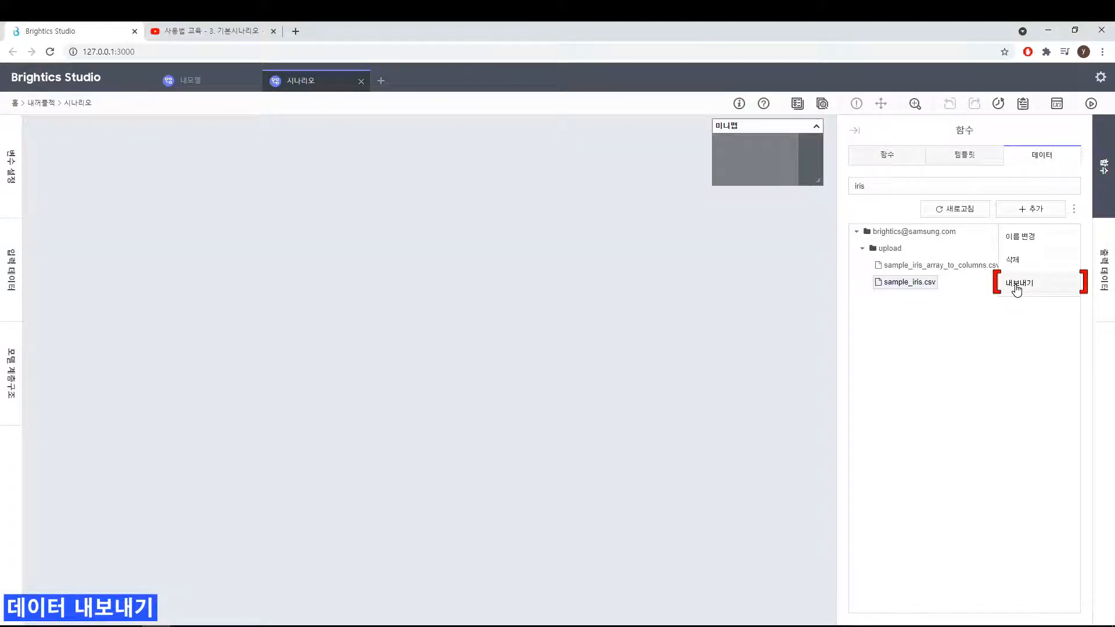
left_click(1017, 285)
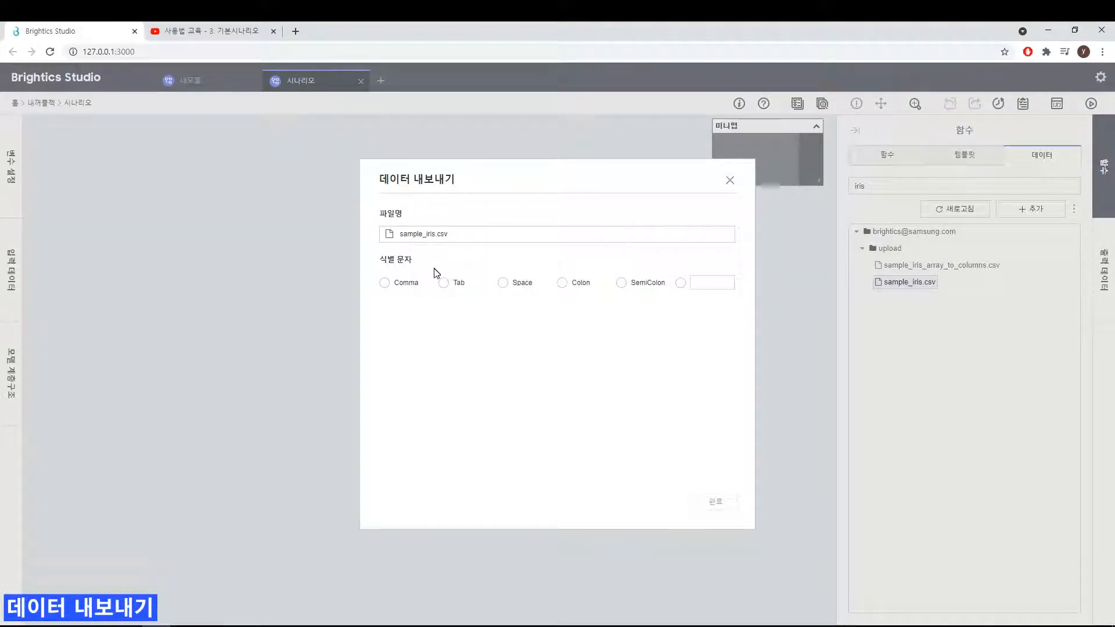
left_click(384, 285)
left_click(718, 506)
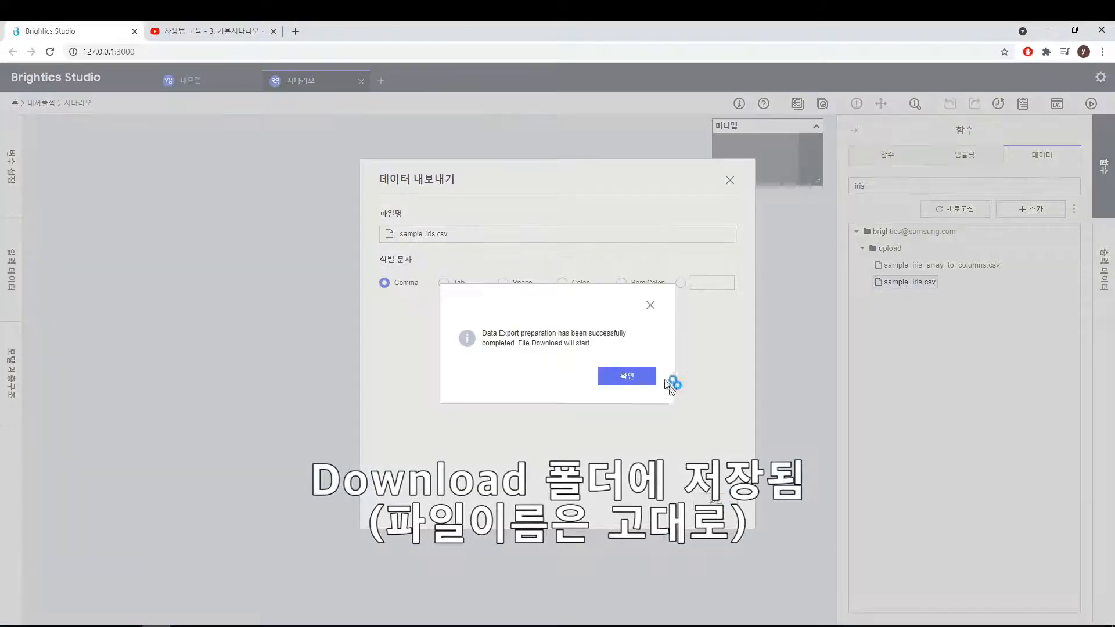
left_click(627, 376)
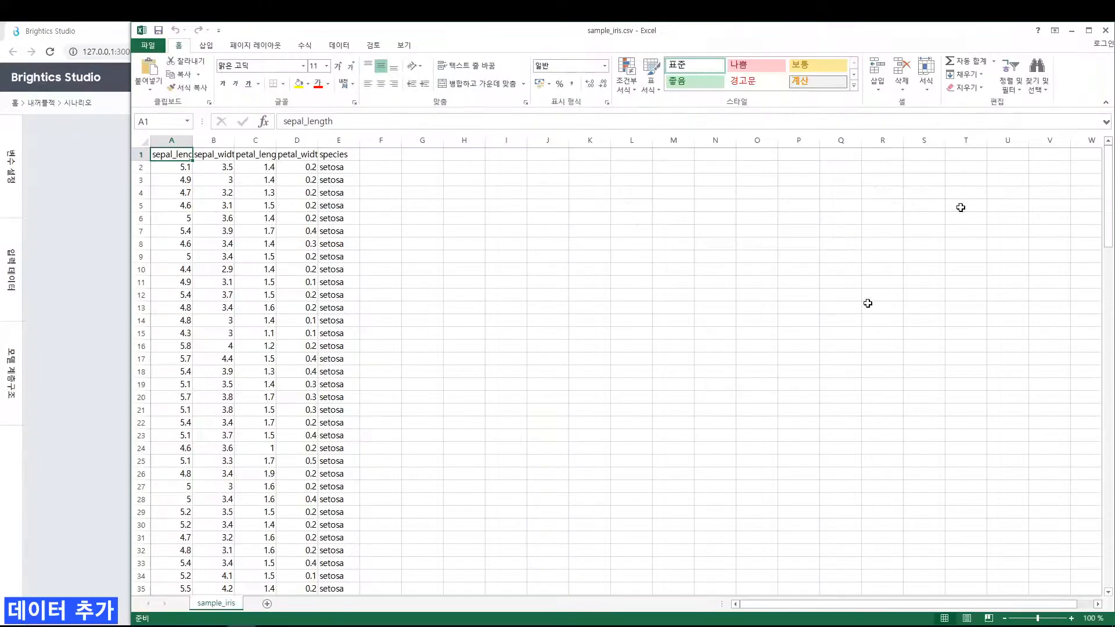
left_click(1105, 30)
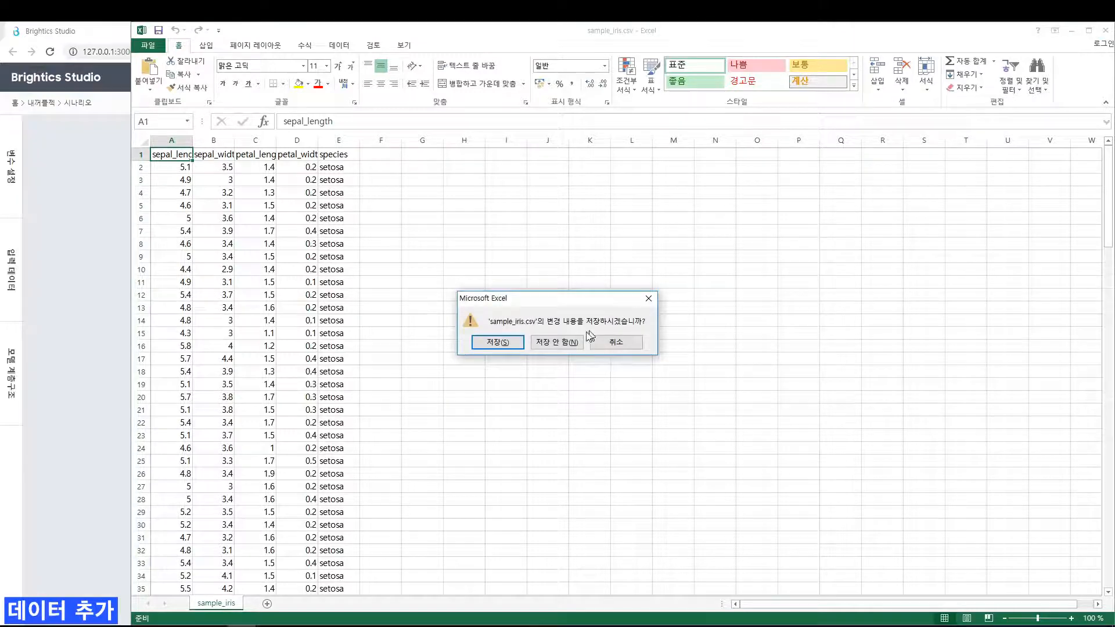
left_click(569, 342)
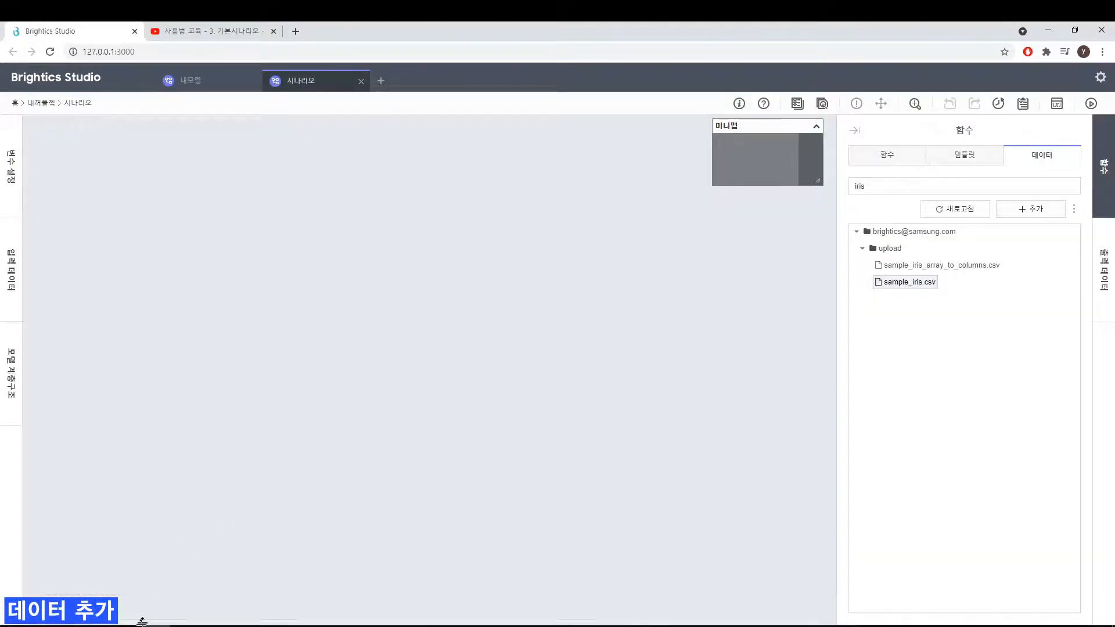
Step: Switch to File Explorer and check the Downloads folder for the myiris and sample_iris files
key("alt+Tab")
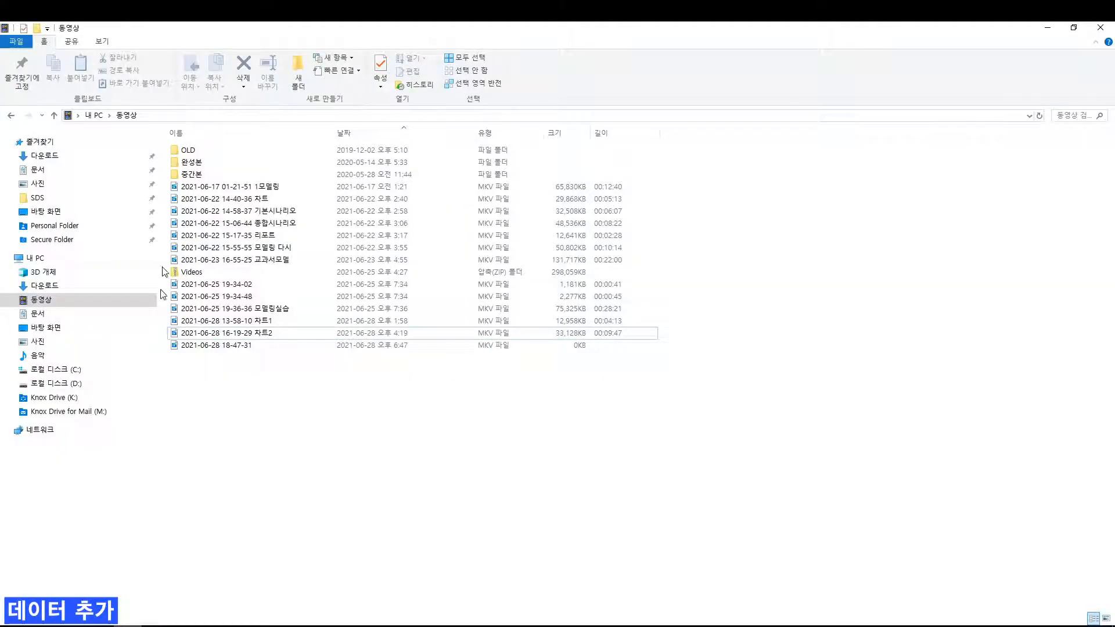
left_click(45, 157)
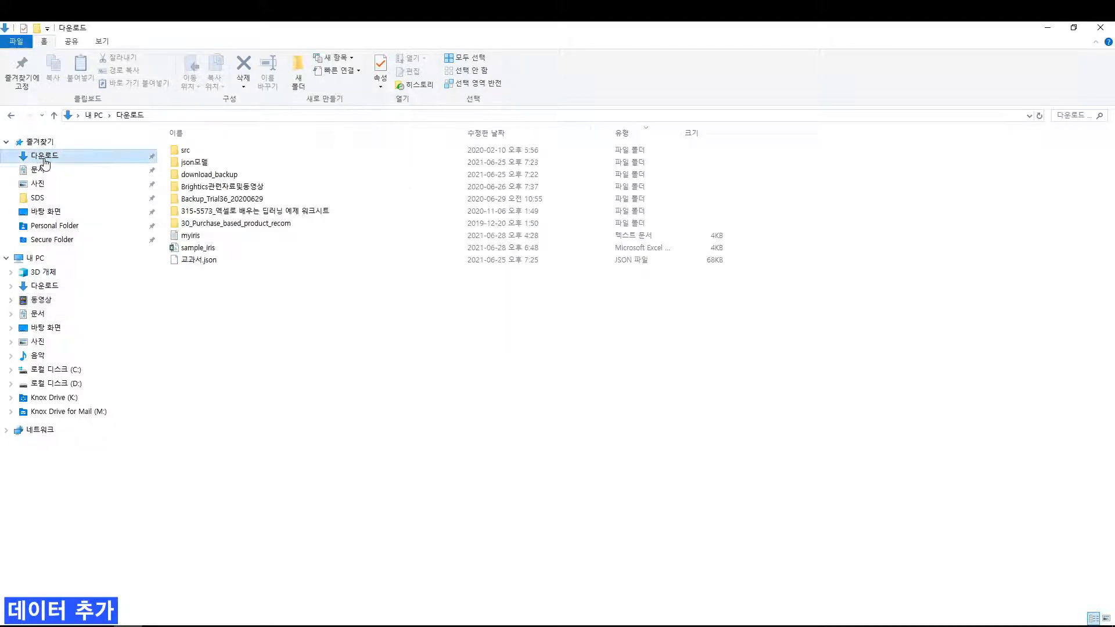
left_click(197, 239)
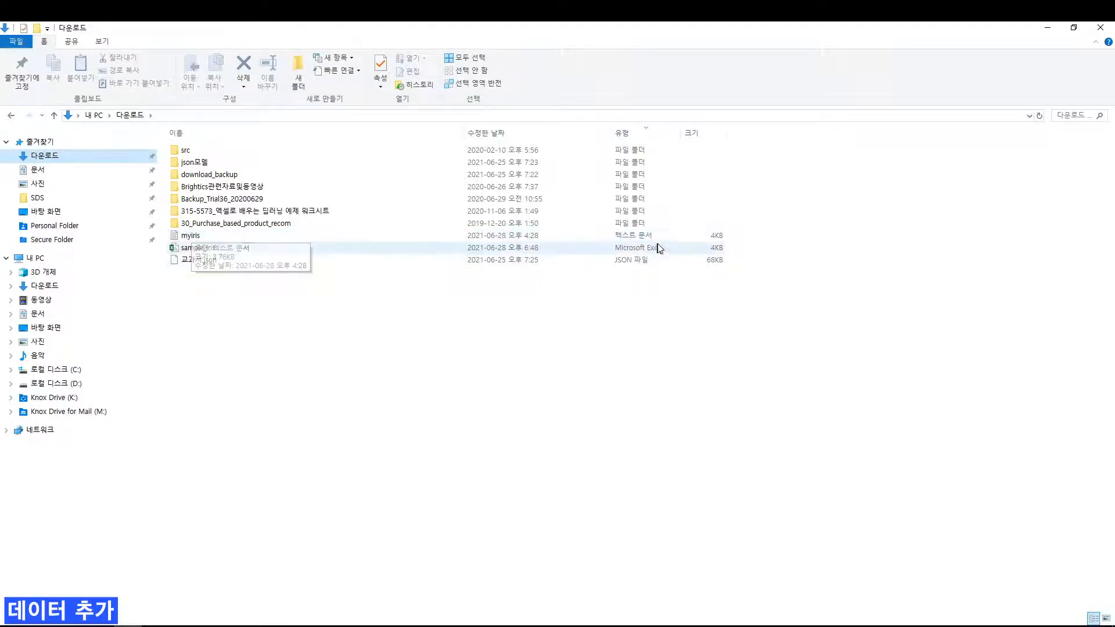
left_click(211, 250)
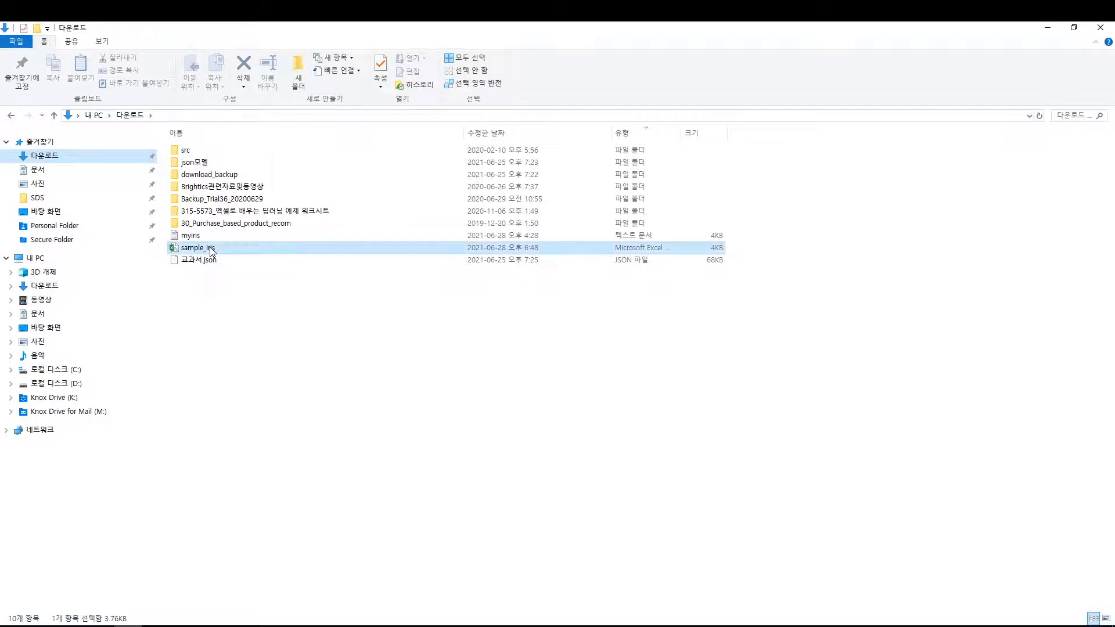
right_click(210, 249)
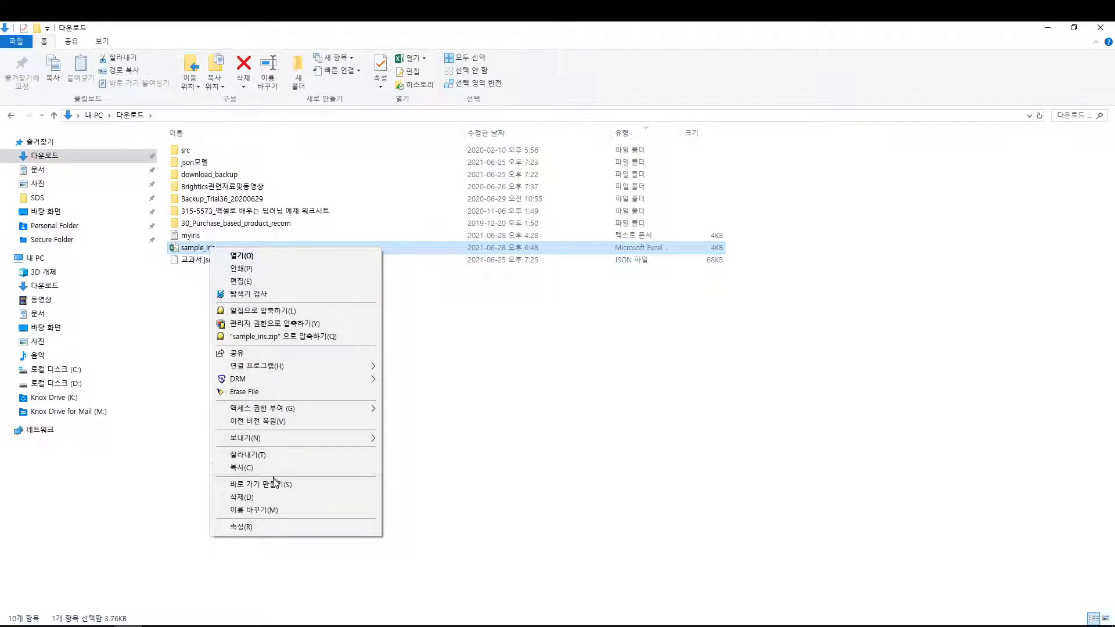
left_click(266, 511)
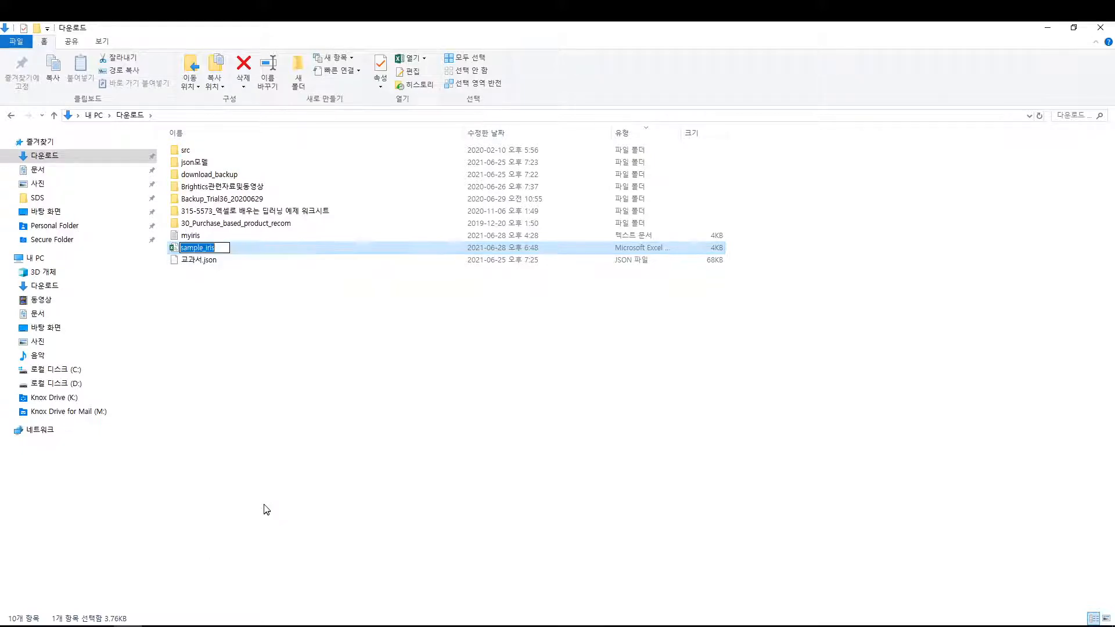
left_click(304, 302)
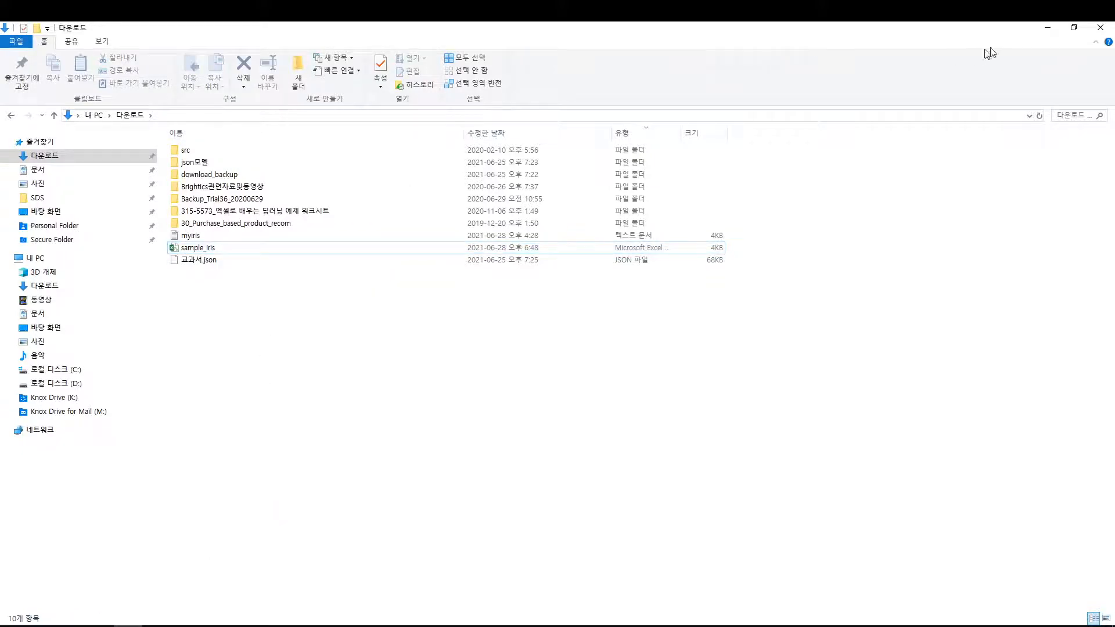
Step: Return to Brightics Studio and clear the iris filter from the data list
left_click(1047, 28)
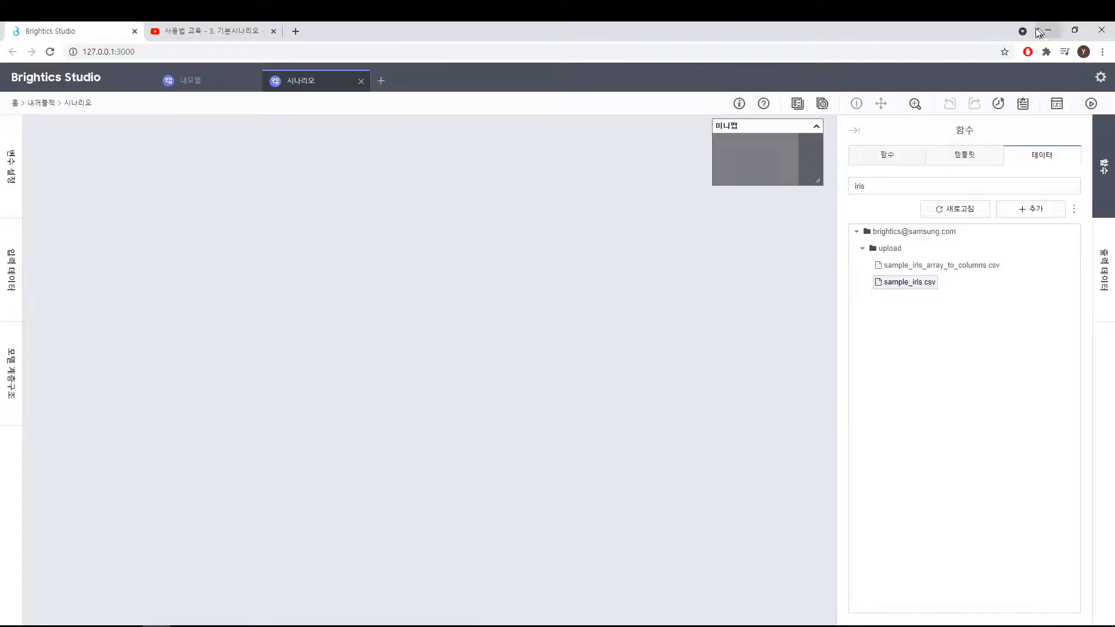
left_click(857, 134)
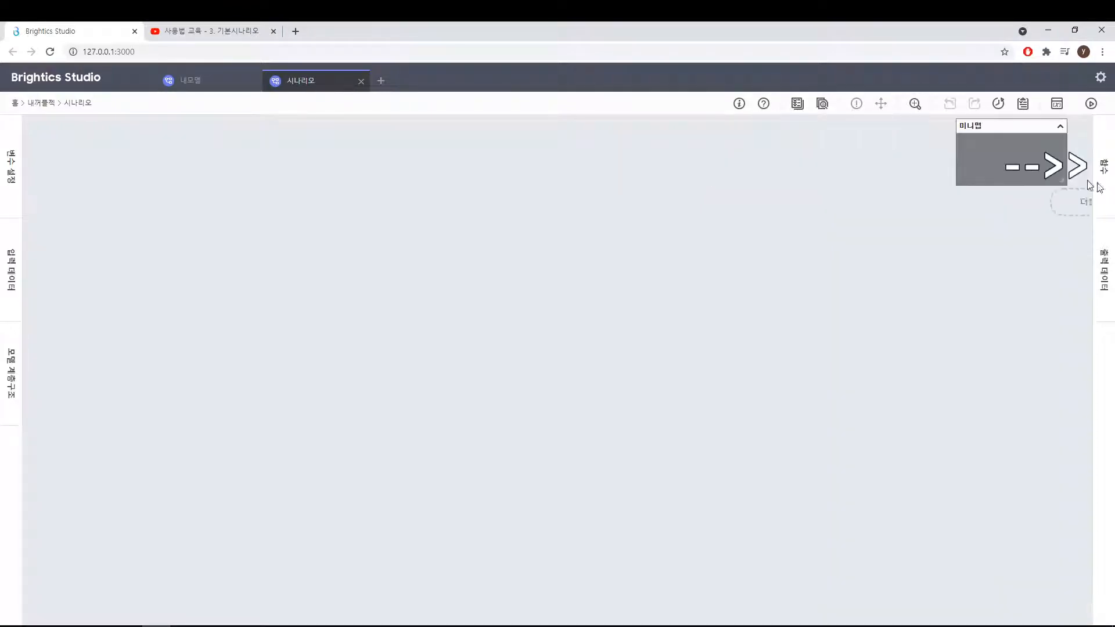
left_click(1105, 169)
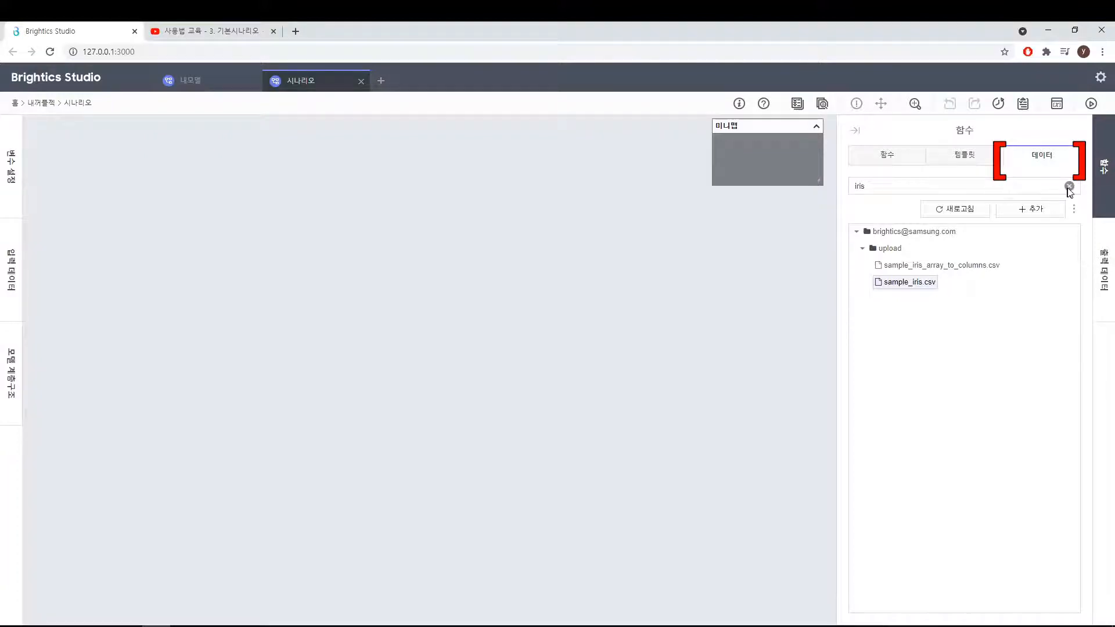
left_click(1070, 186)
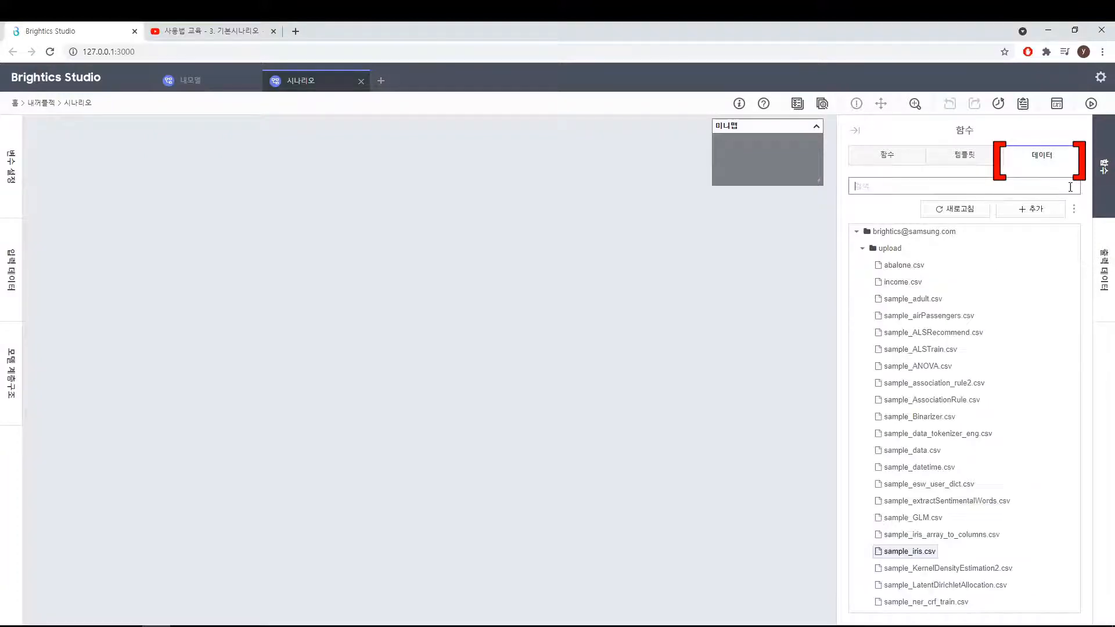
Step: Start adding new data and choose the local file myiris.txt from the Downloads folder as the source
left_click(1034, 213)
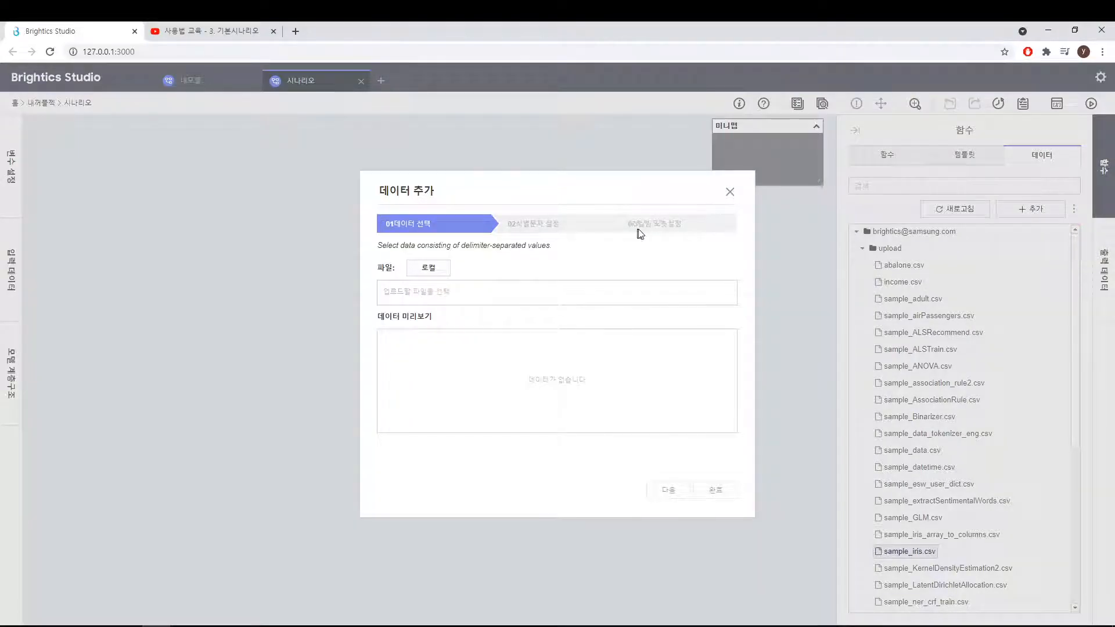
left_click(426, 276)
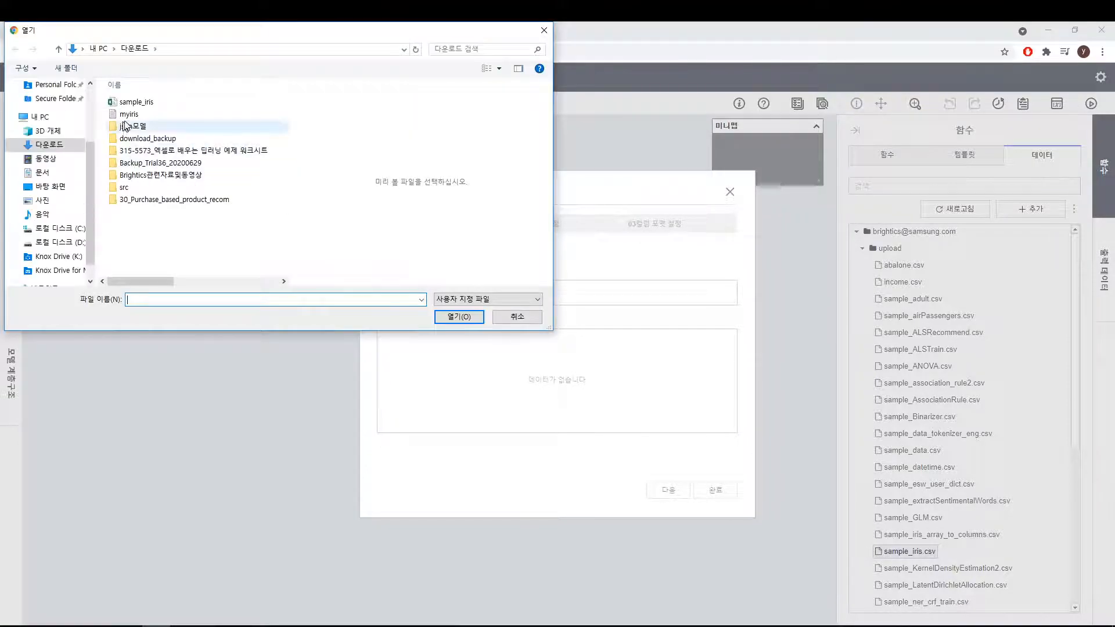
left_click(127, 114)
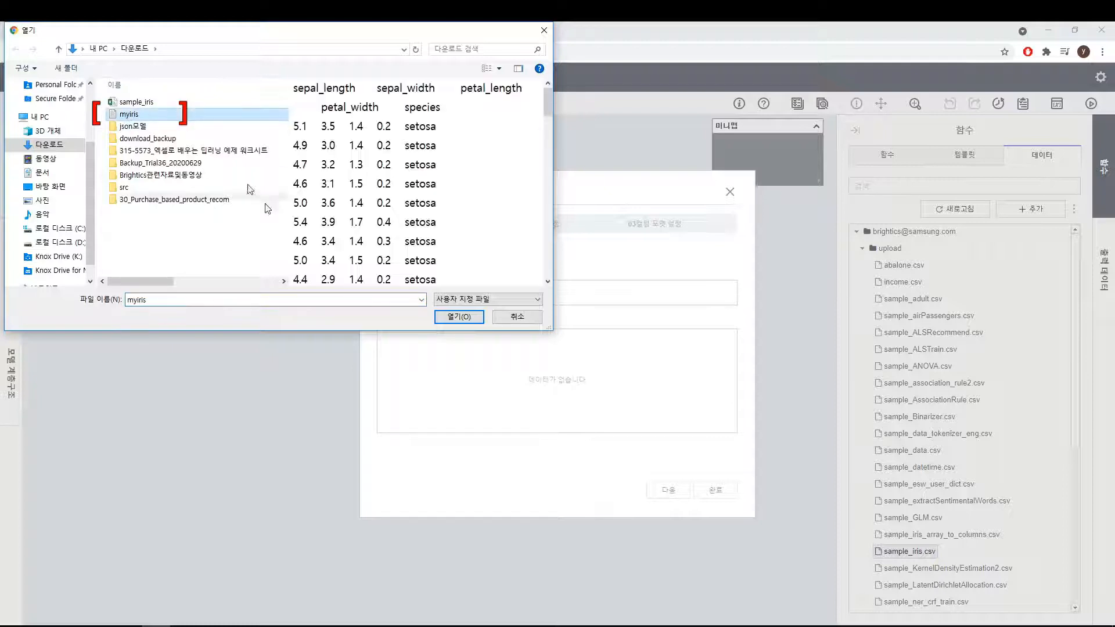
left_click(460, 317)
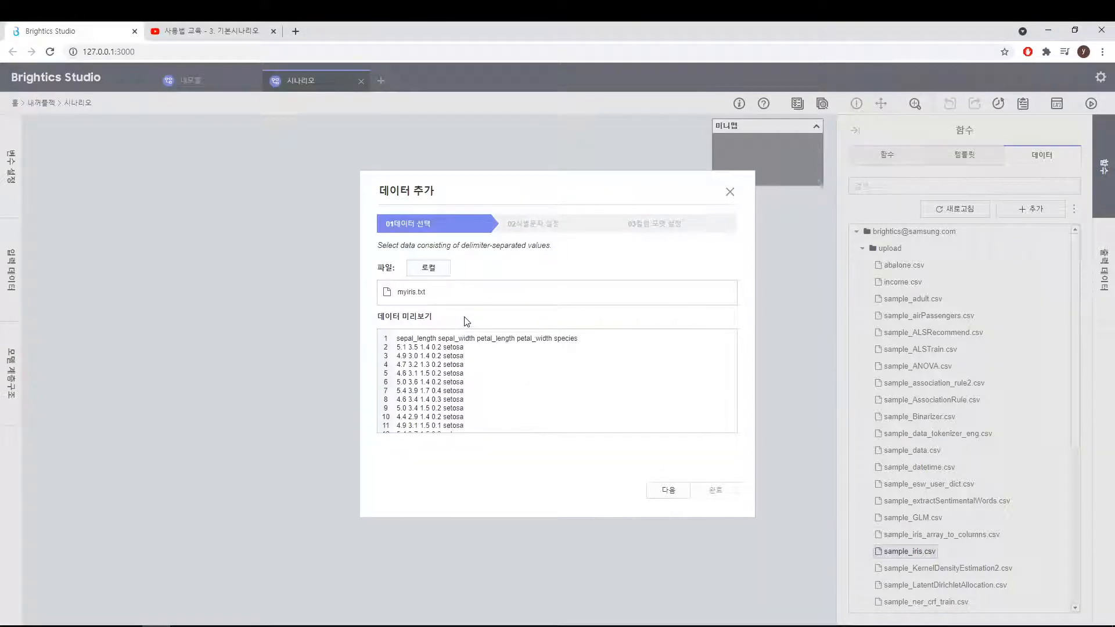
Step: Set the delimiter of the data being added to Tab and proceed to the column format settings
left_click(674, 492)
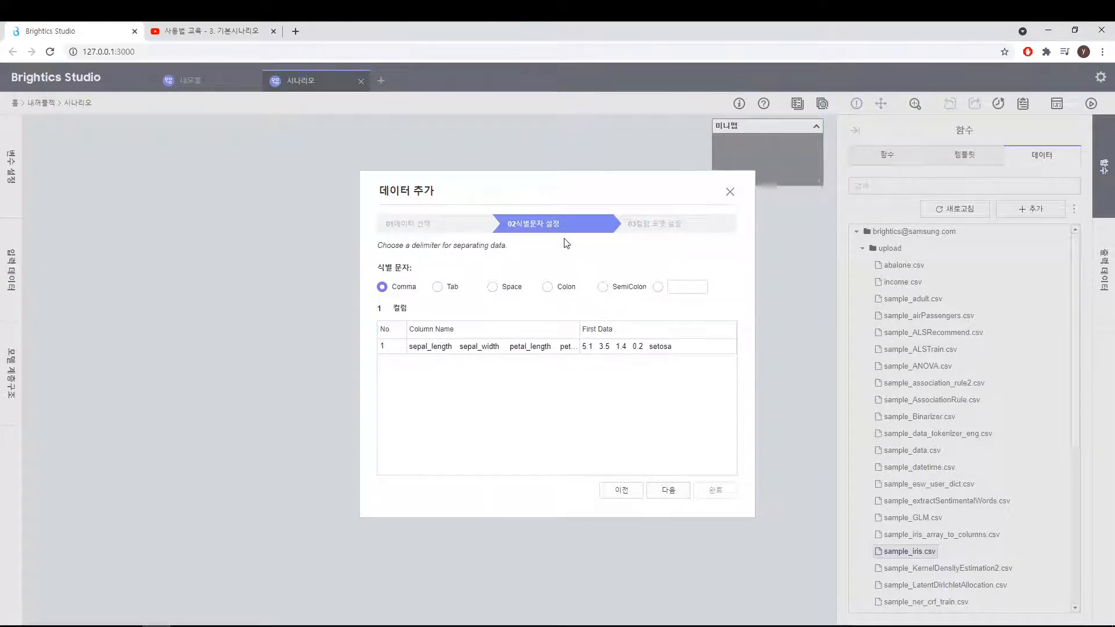
left_click(439, 289)
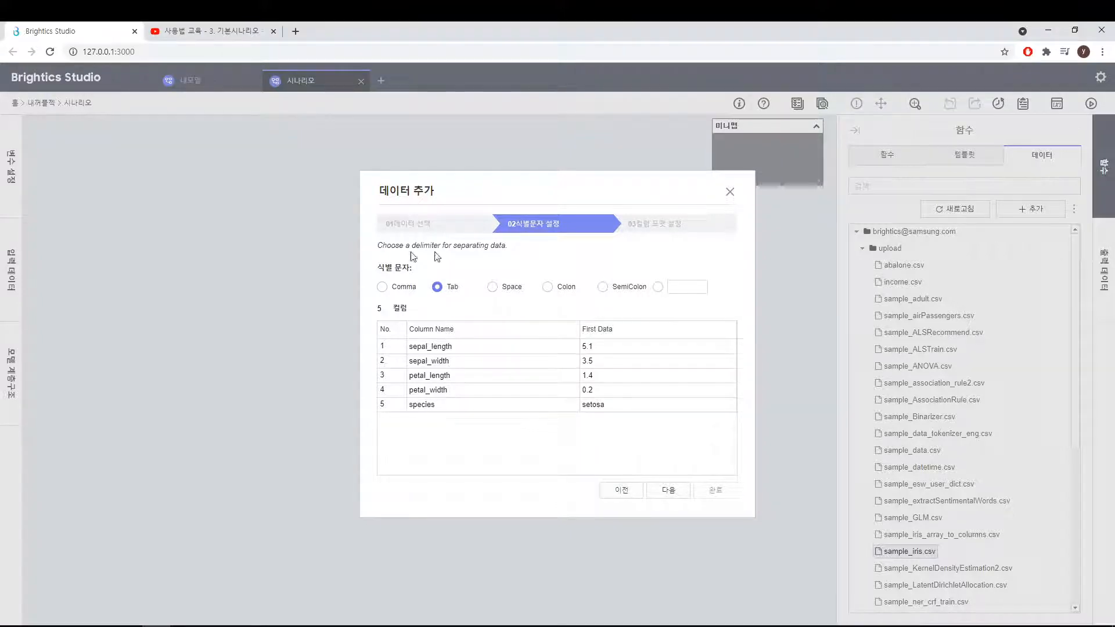
left_click(669, 491)
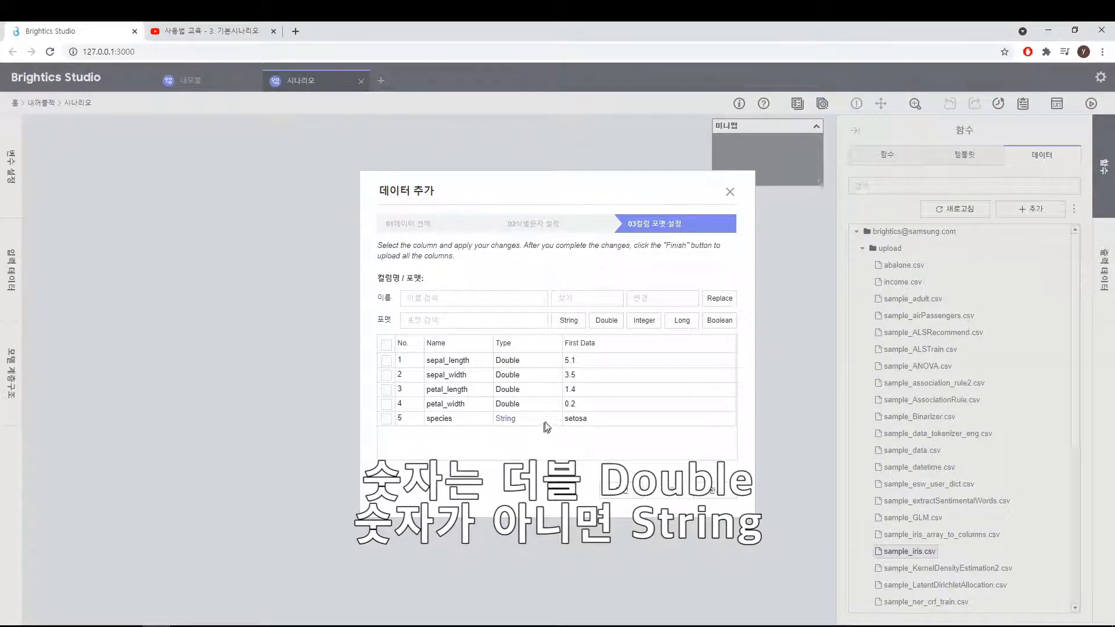
Step: Change the sepal_length column type to Integer and set it back to Double
left_click(546, 364)
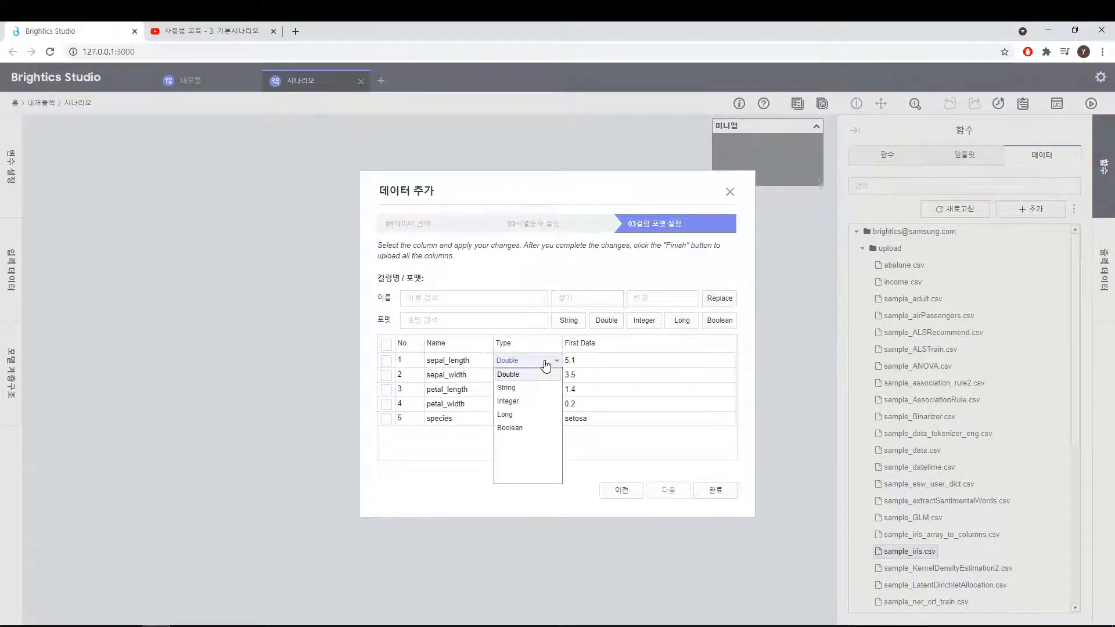
left_click(526, 402)
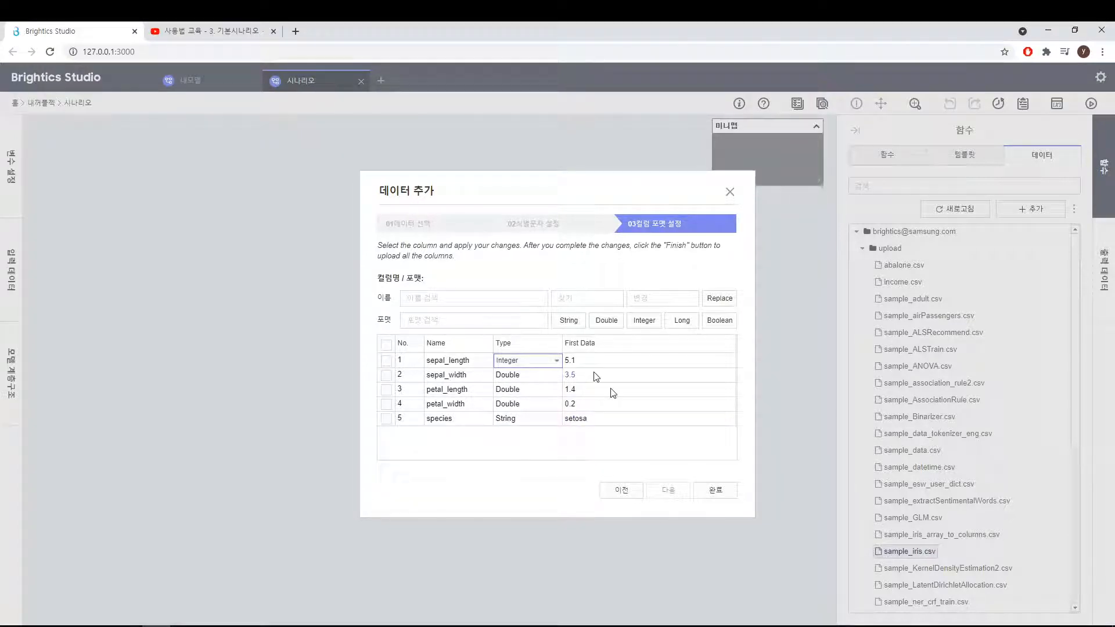
left_click(573, 460)
left_click(538, 361)
left_click(553, 361)
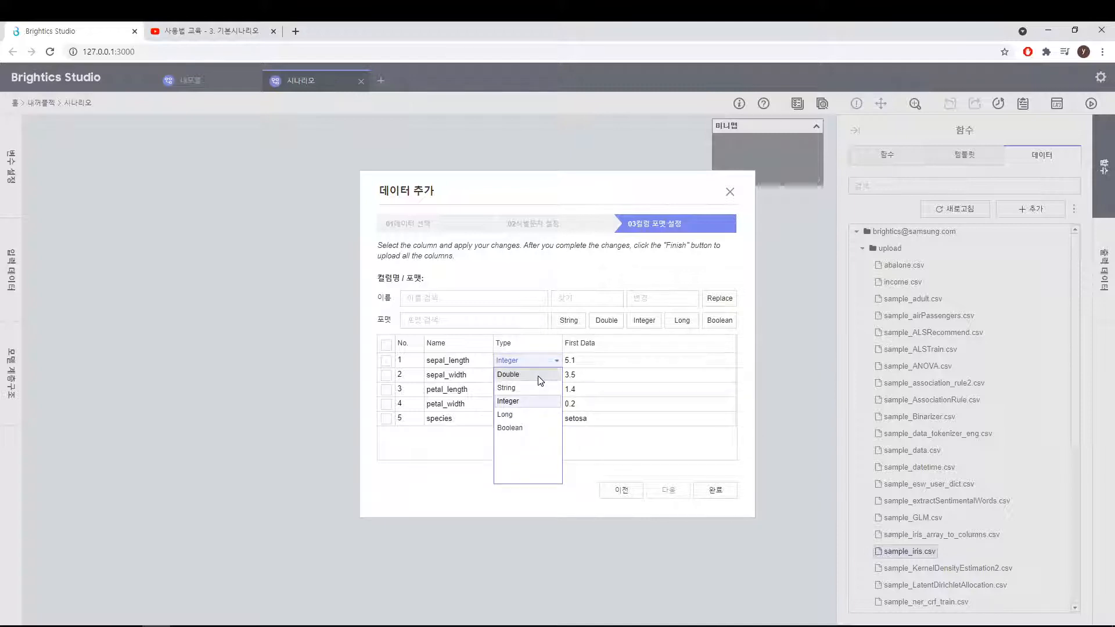
left_click(537, 374)
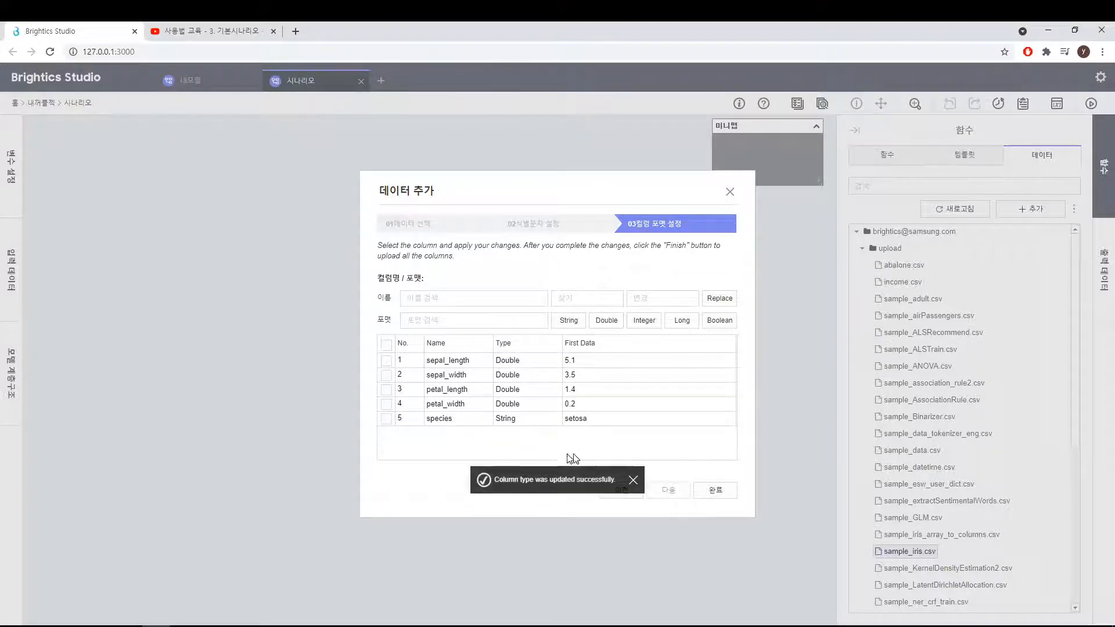
Step: Finish uploading myiris.txt, acknowledge the completion notice and collapse the data list
left_click(718, 492)
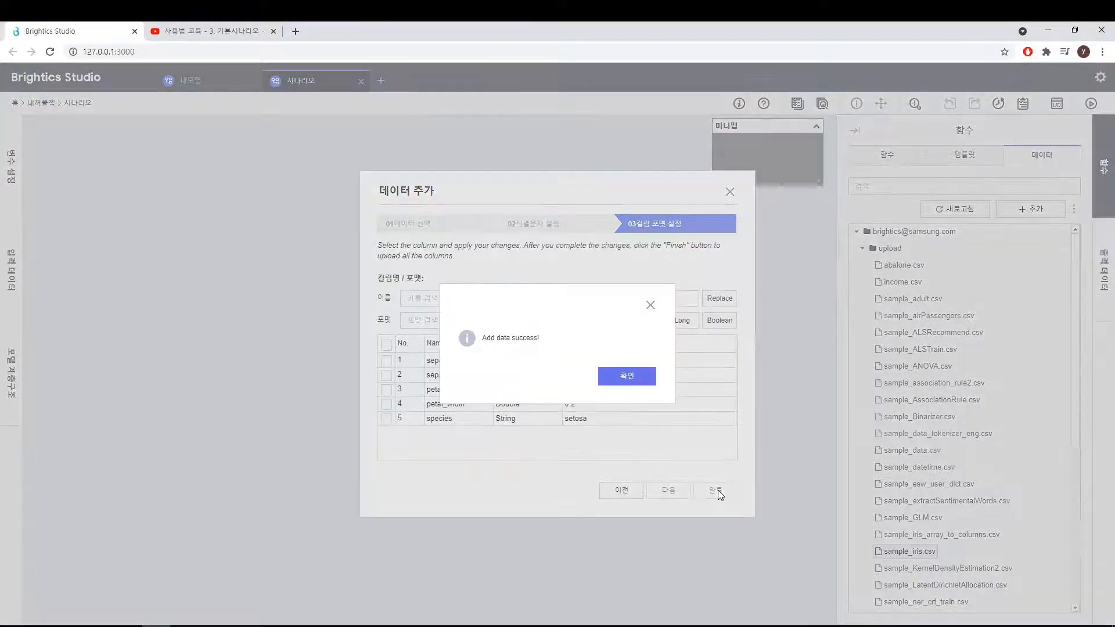
left_click(623, 376)
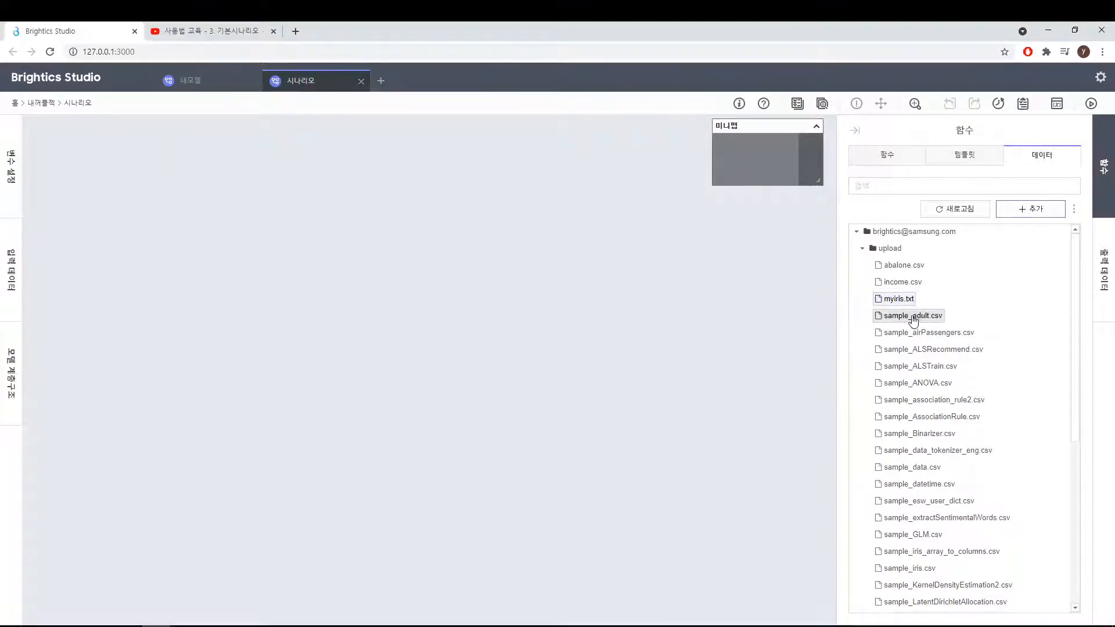
left_click(858, 132)
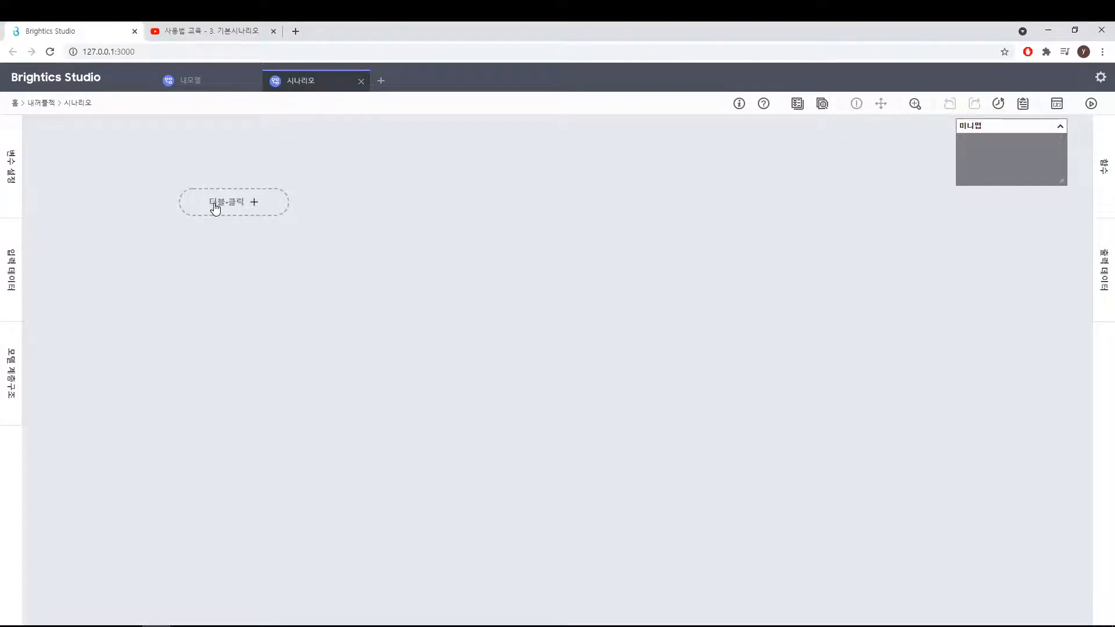
Step: Add a 데이터 읽기 function with its path set to the uploaded myiris.txt and run it
double_click(215, 205)
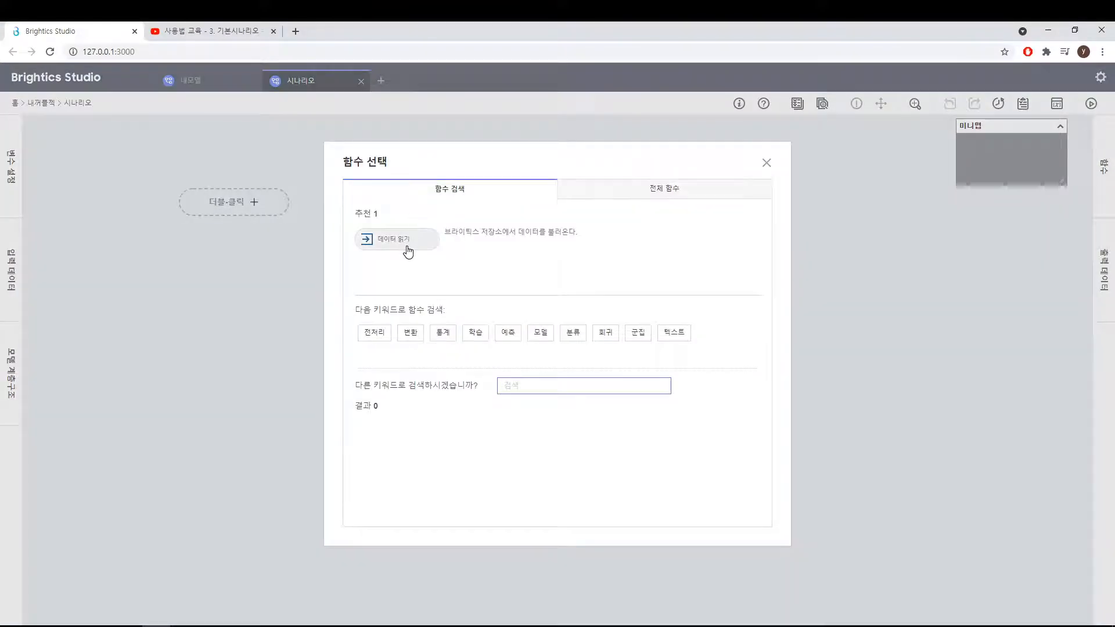
left_click(409, 250)
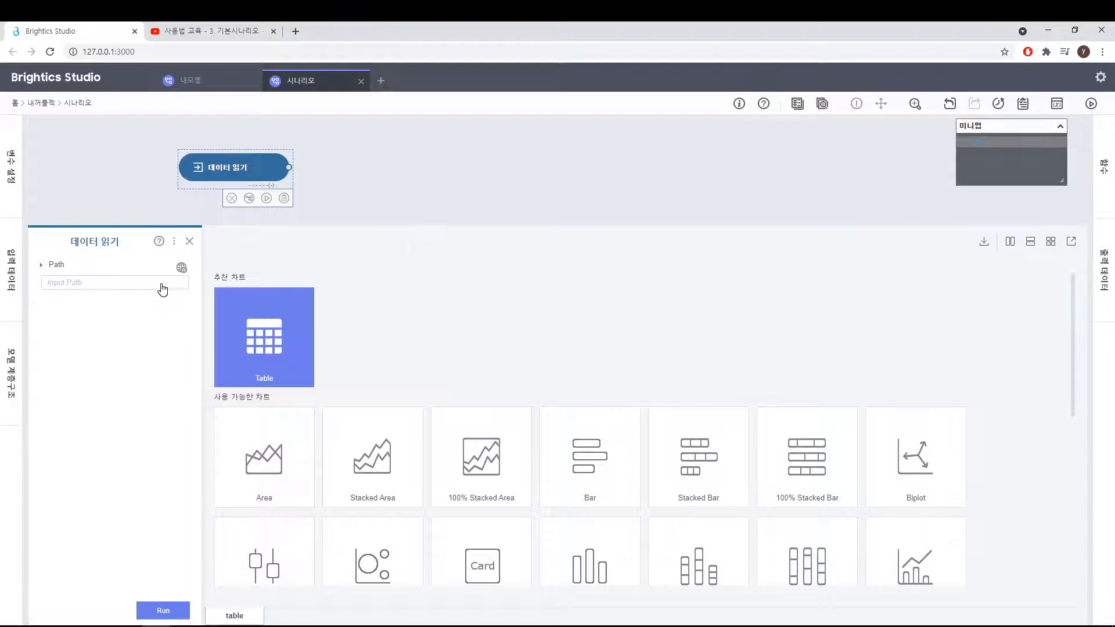
left_click(162, 284)
type("my")
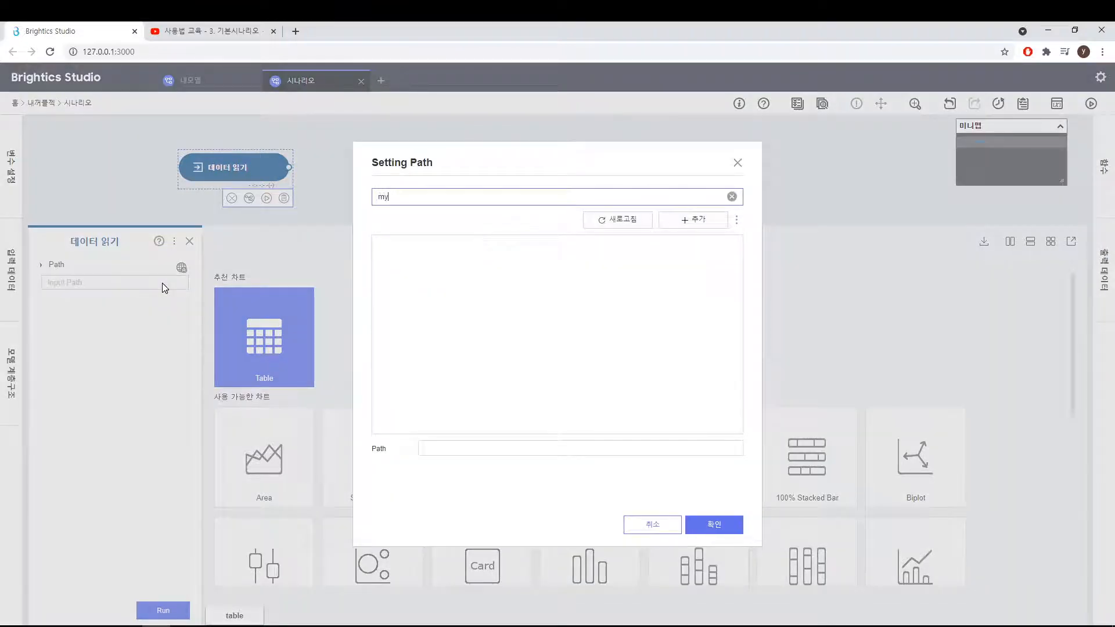
left_click(423, 277)
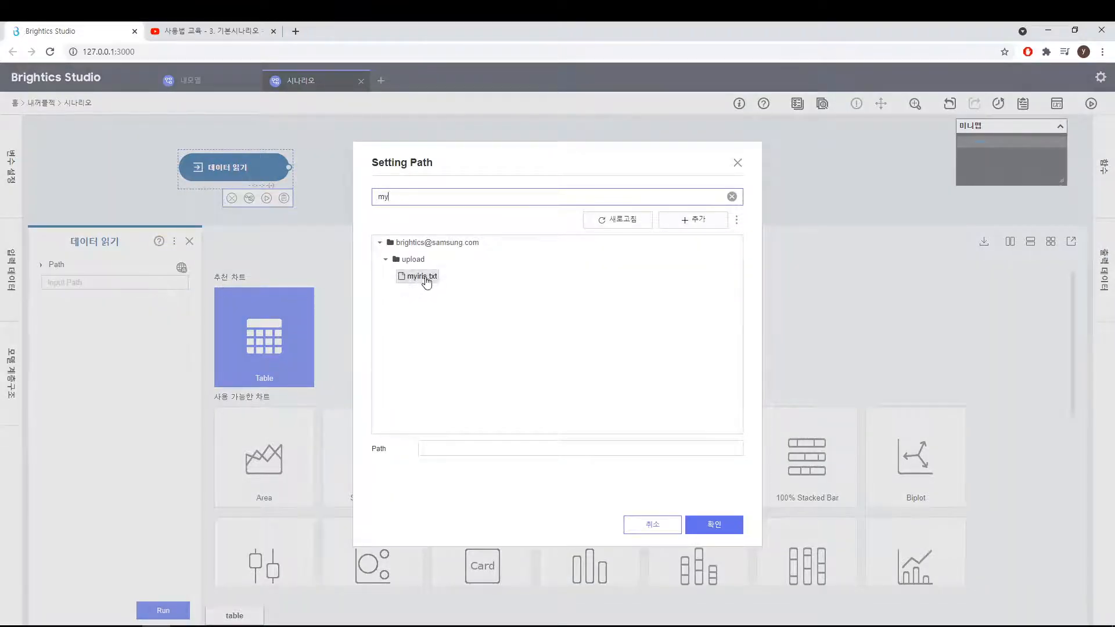
left_click(715, 526)
left_click(182, 611)
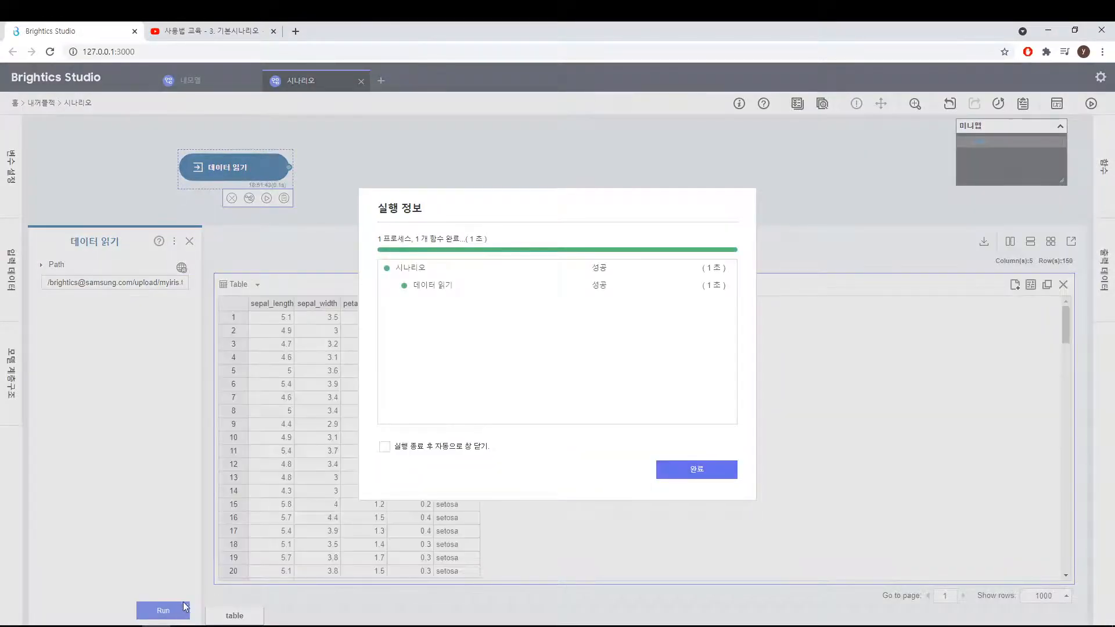
left_click(718, 474)
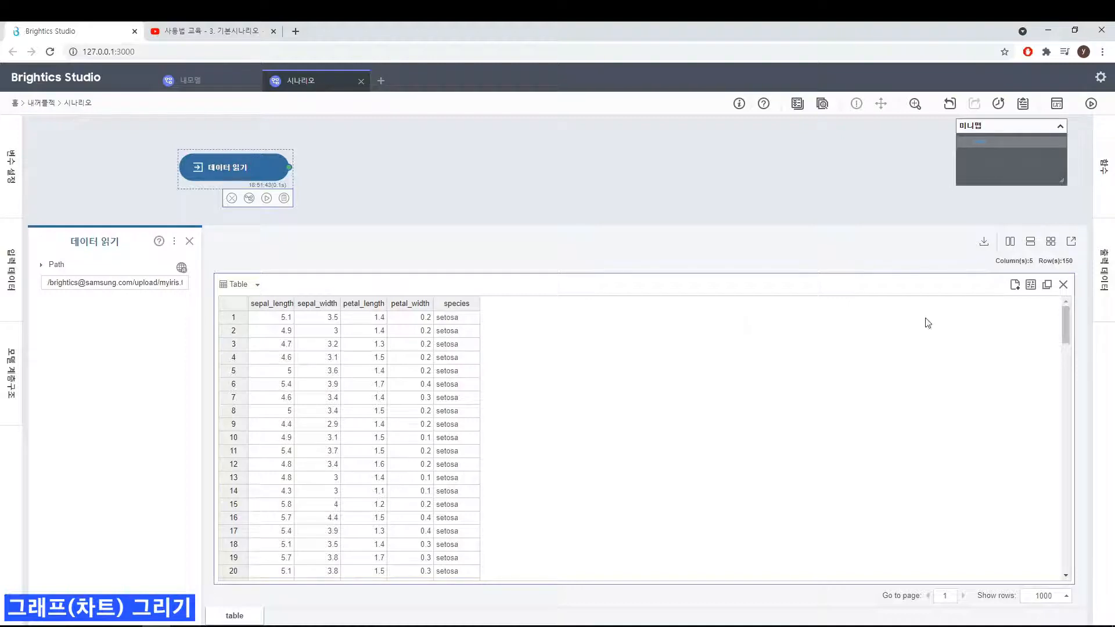
Step: Change the chart type of the 데이터 읽기 output from Table to Scatter plot
left_click(1032, 287)
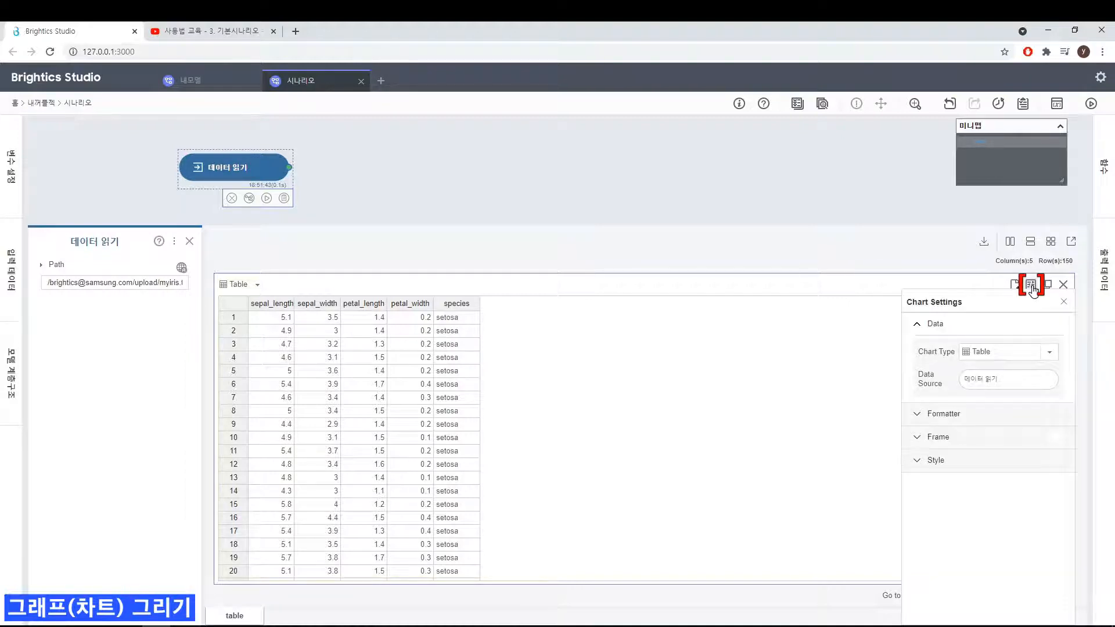
left_click(1043, 353)
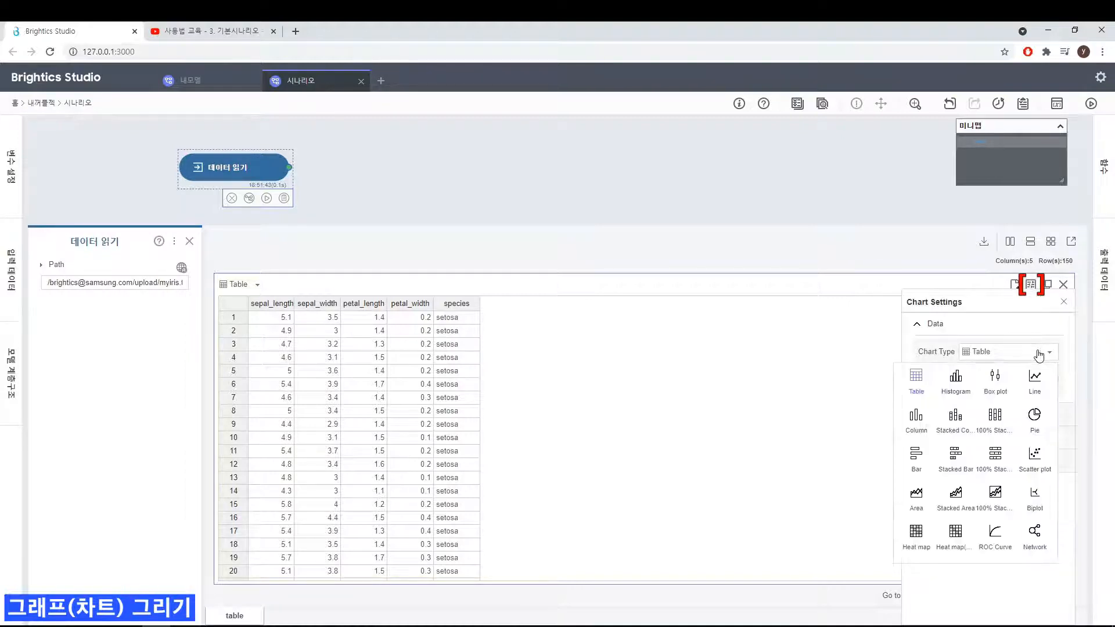
left_click(1032, 457)
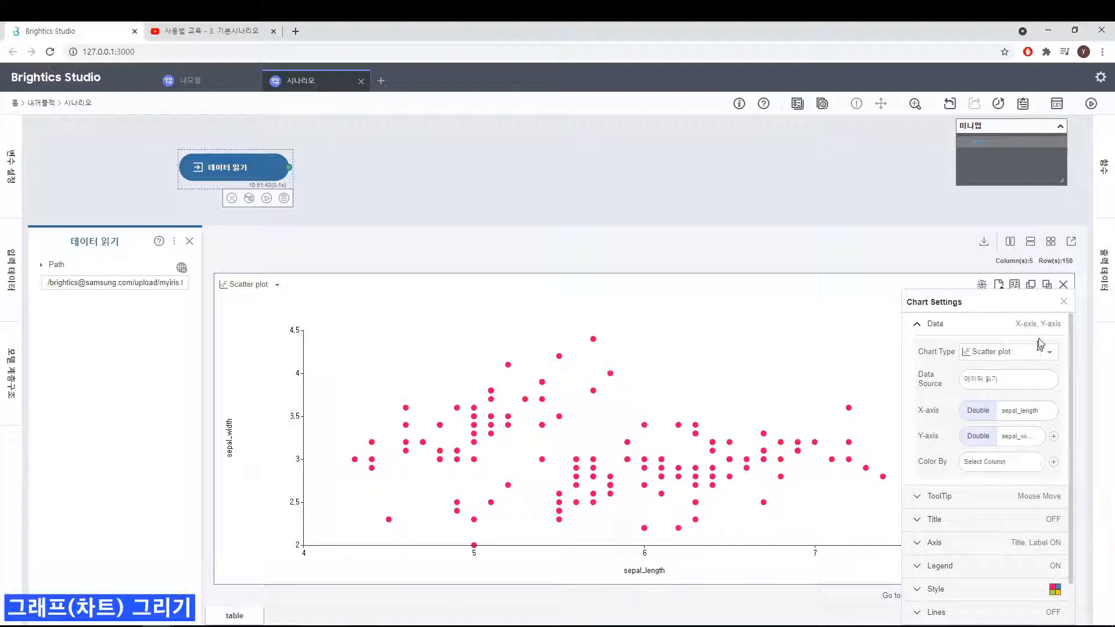
left_click(1064, 302)
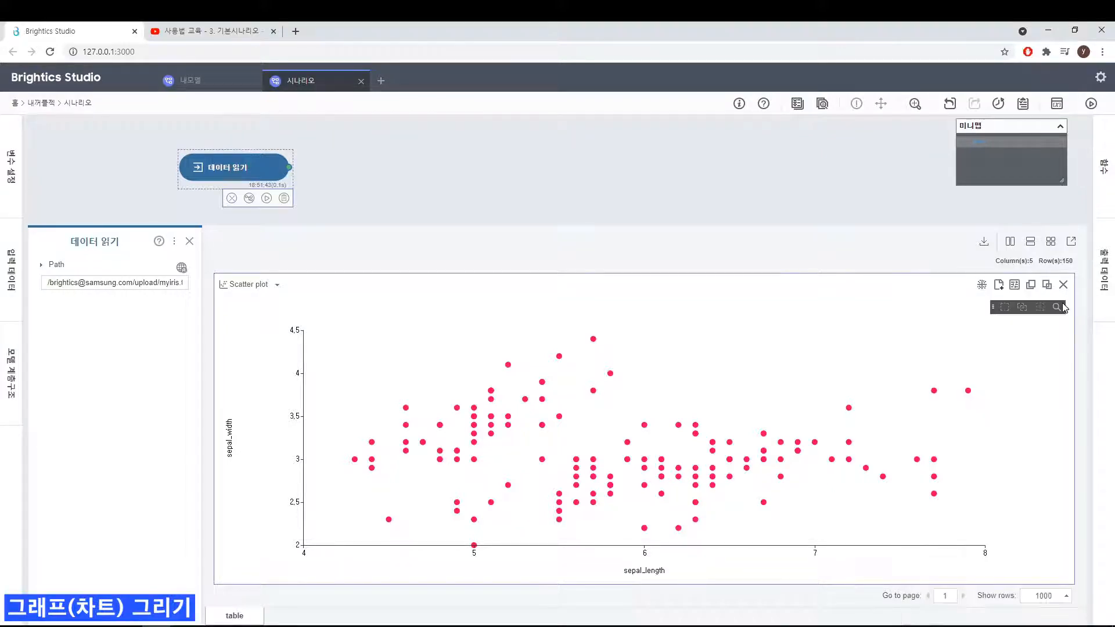
Step: Duplicate the scatter plot into a side-by-side layout and color one of the two plots by the species column
left_click(1032, 286)
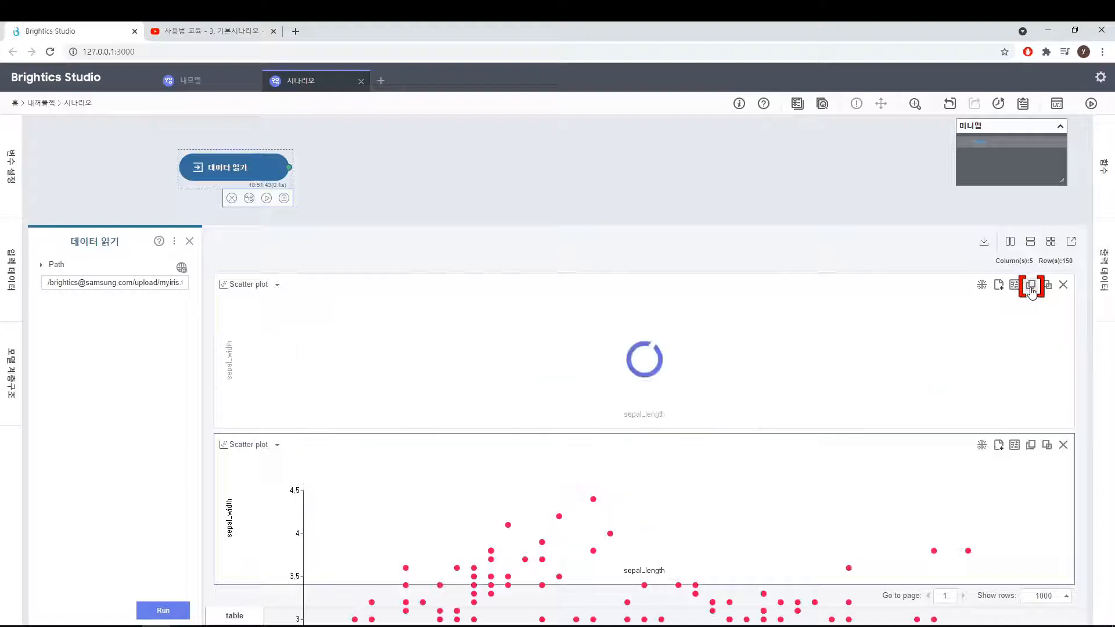
left_click(1012, 247)
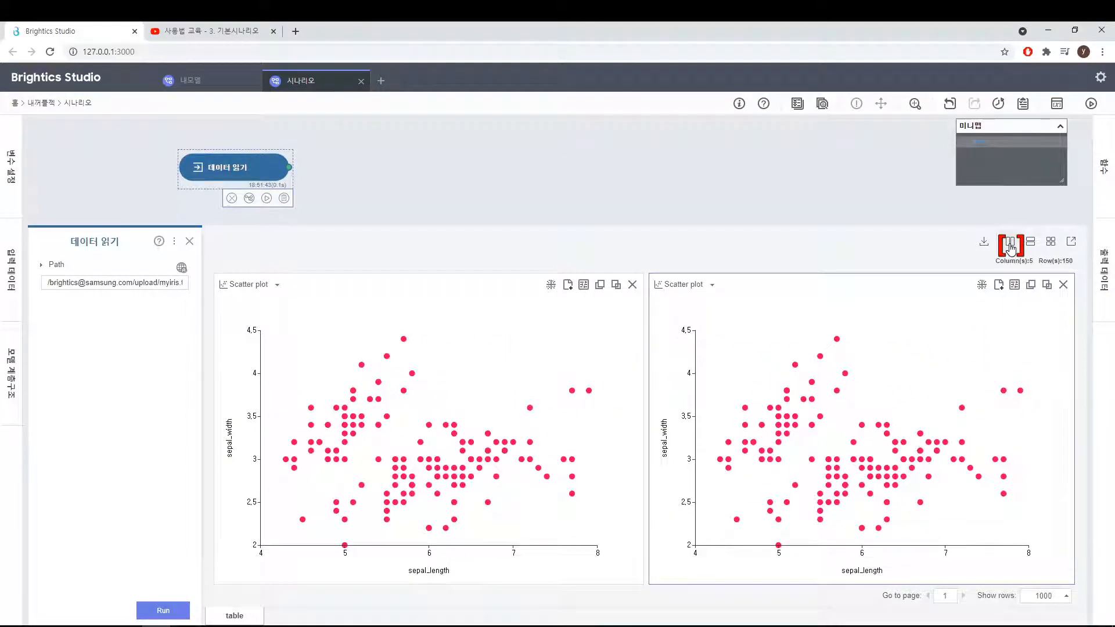
left_click(1014, 287)
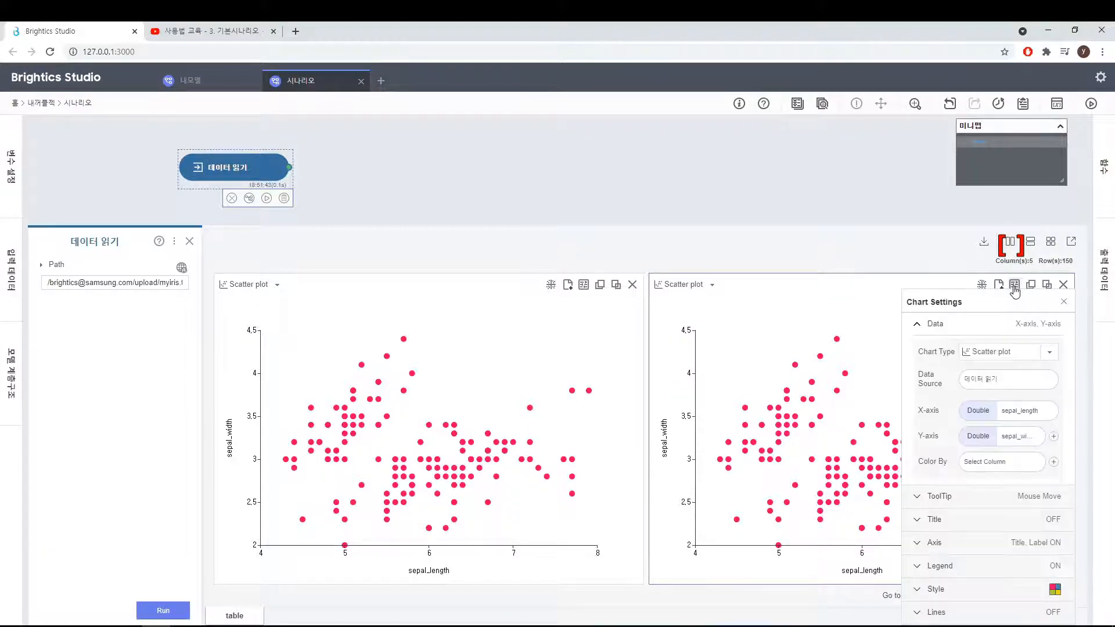
left_click(984, 468)
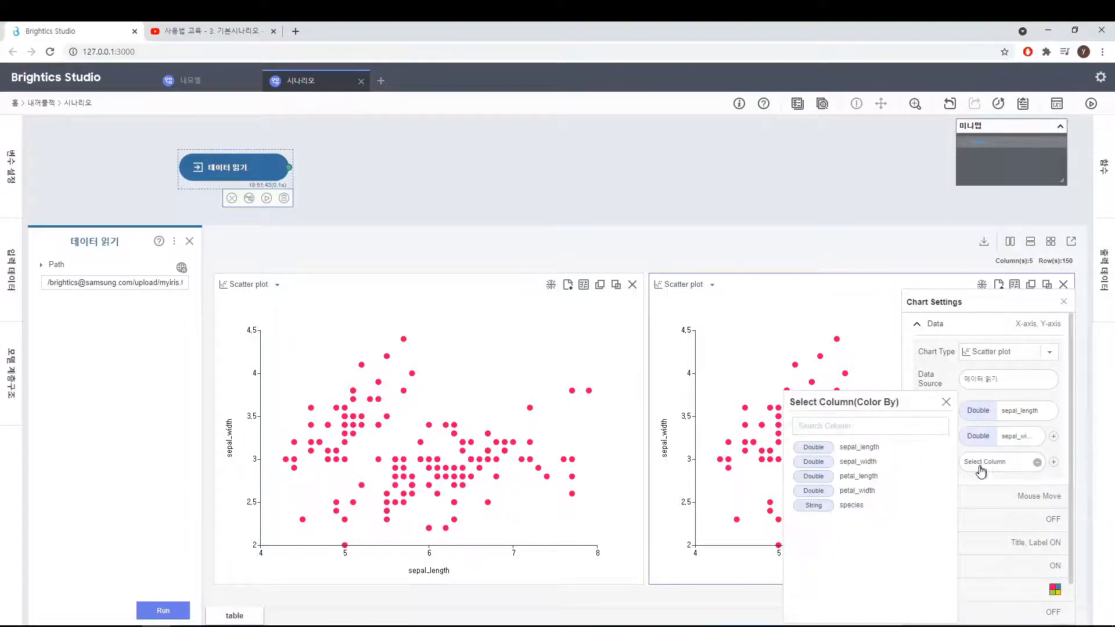
left_click(857, 508)
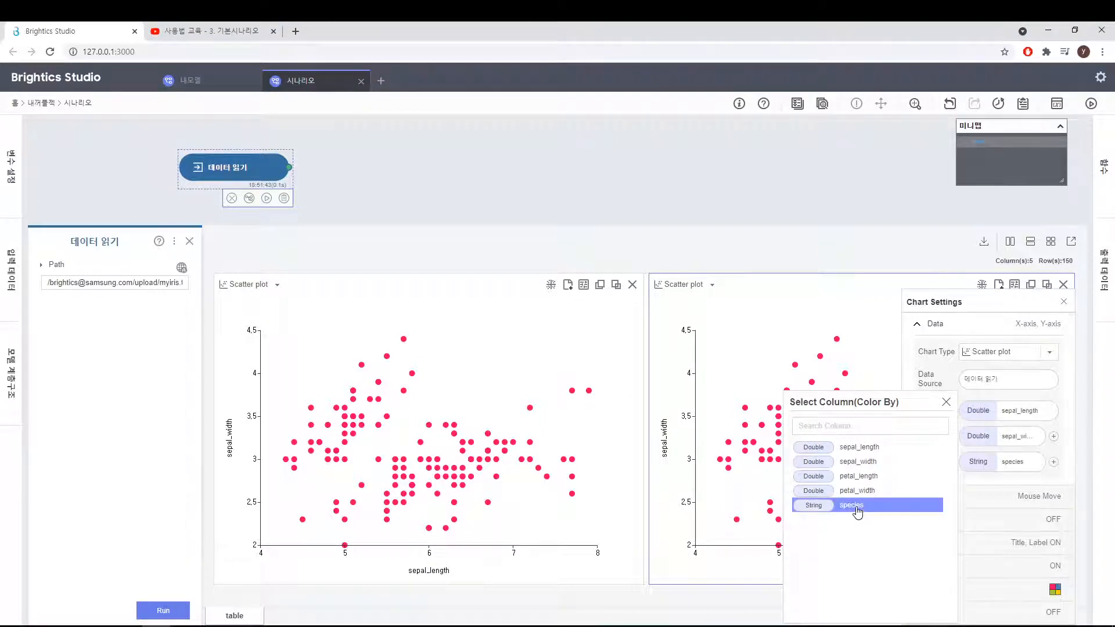
left_click(946, 402)
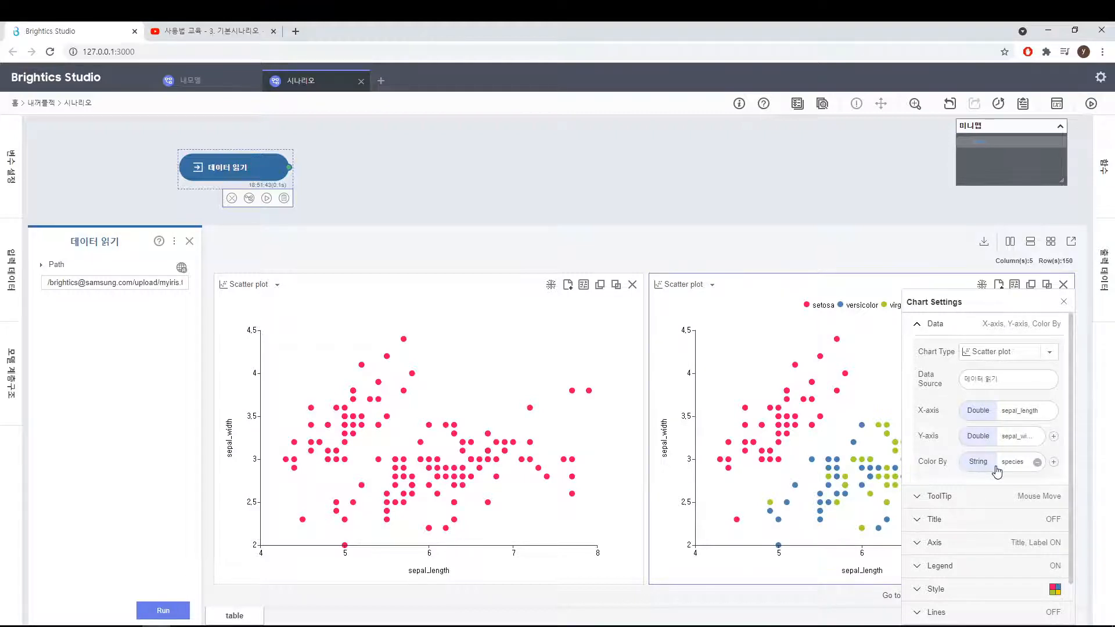
left_click(1066, 305)
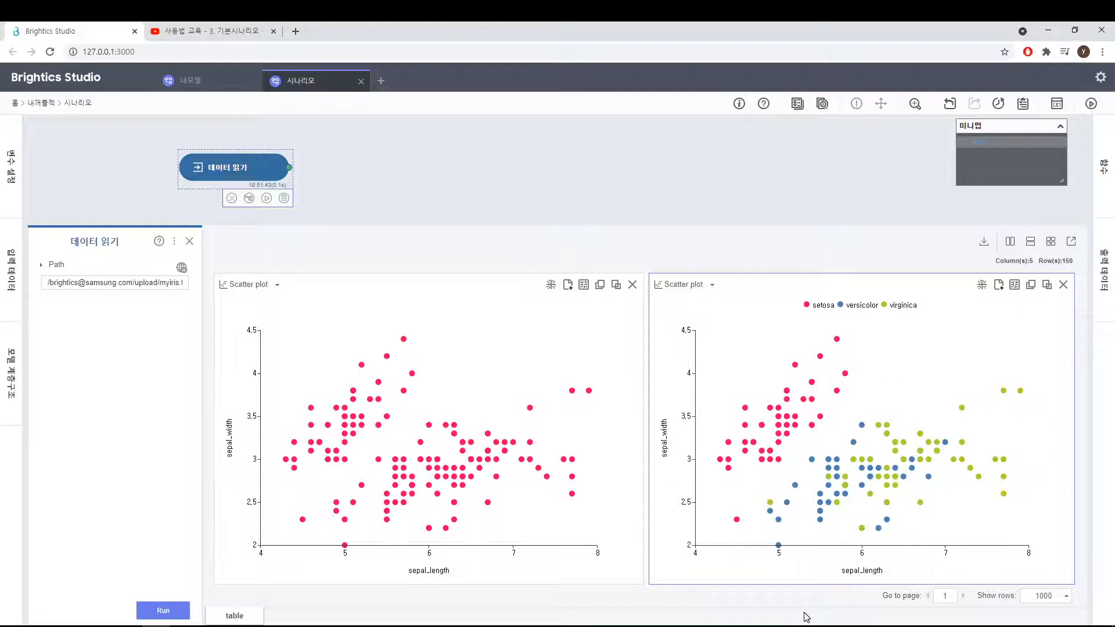
Step: Switch the uncolored scatter plot back to the Table chart type
left_click(247, 285)
left_click(139, 316)
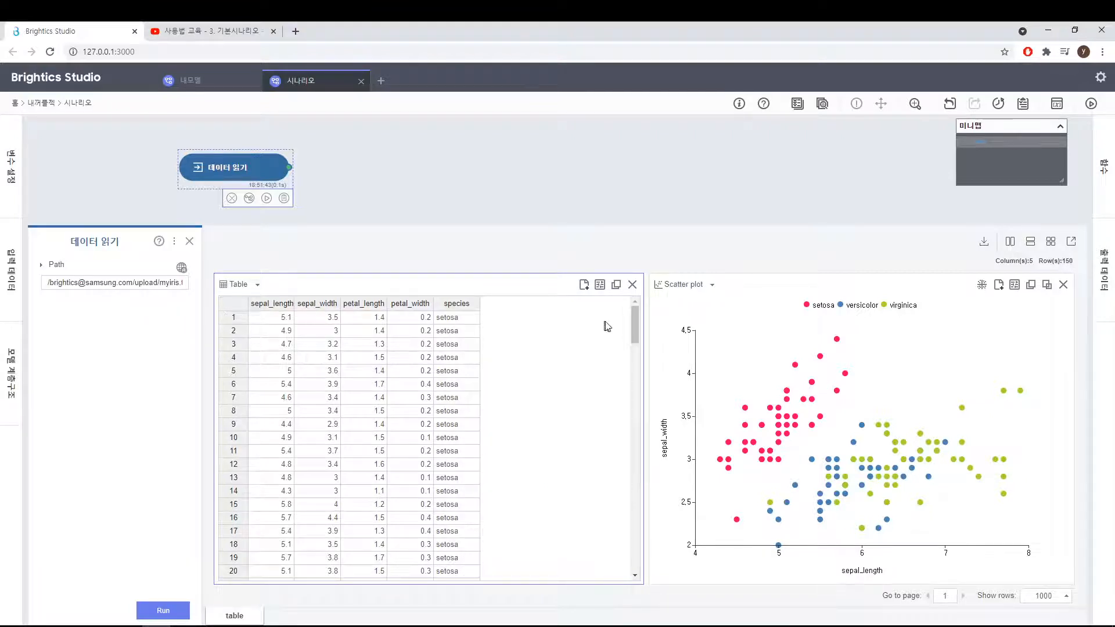
left_click_drag(636, 322, 655, 308)
Step: Sort the table by sepal_length in ascending and descending order, and restore the original row order
left_click(282, 305)
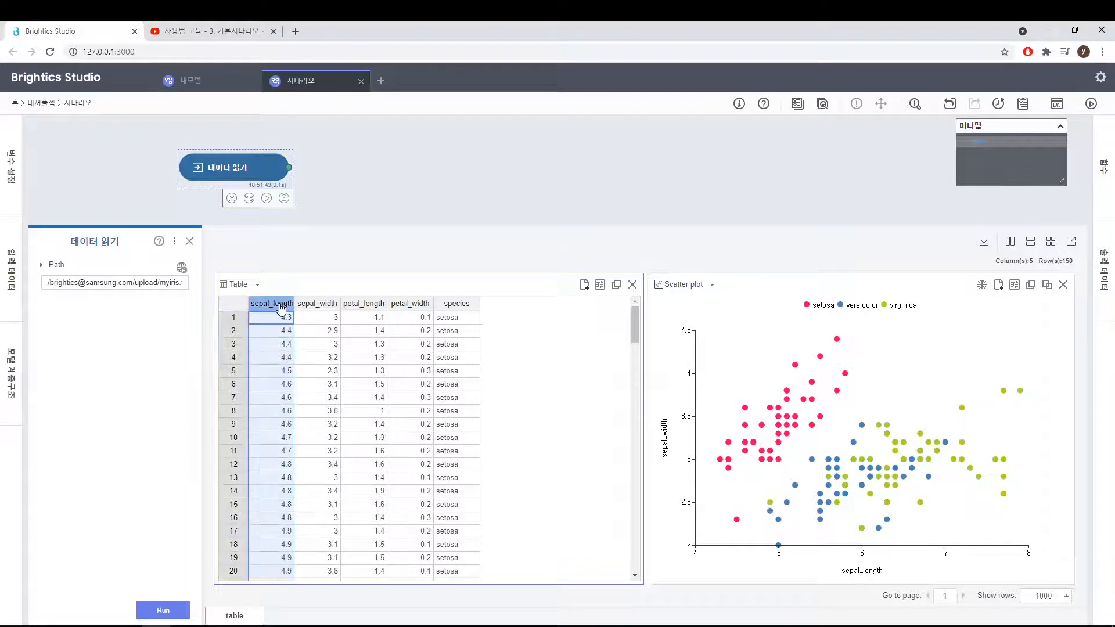
left_click(273, 308)
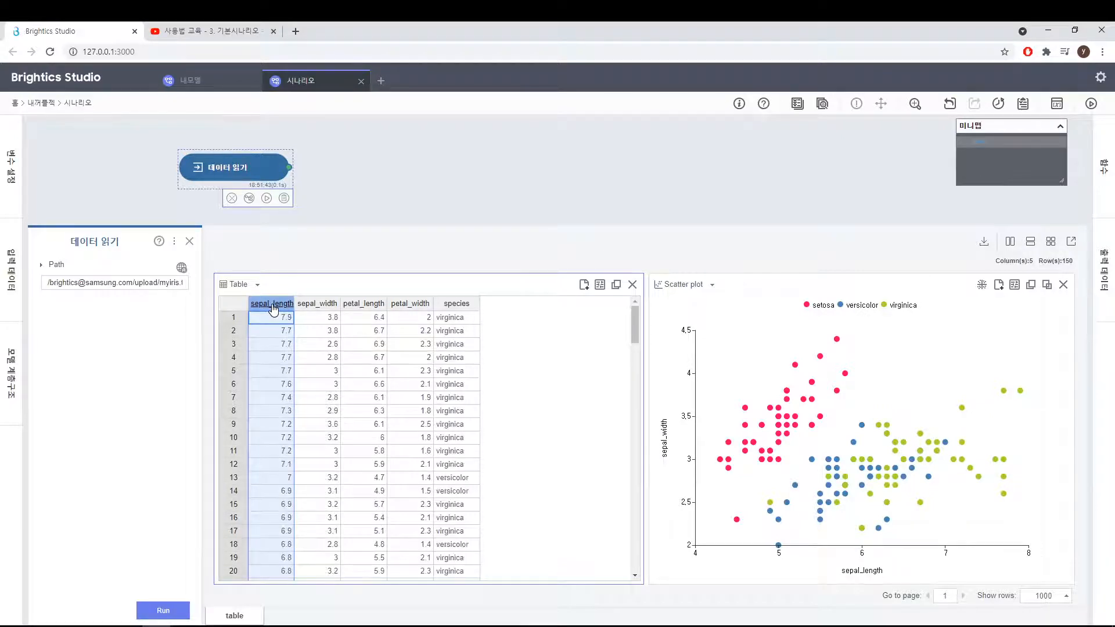
left_click(274, 308)
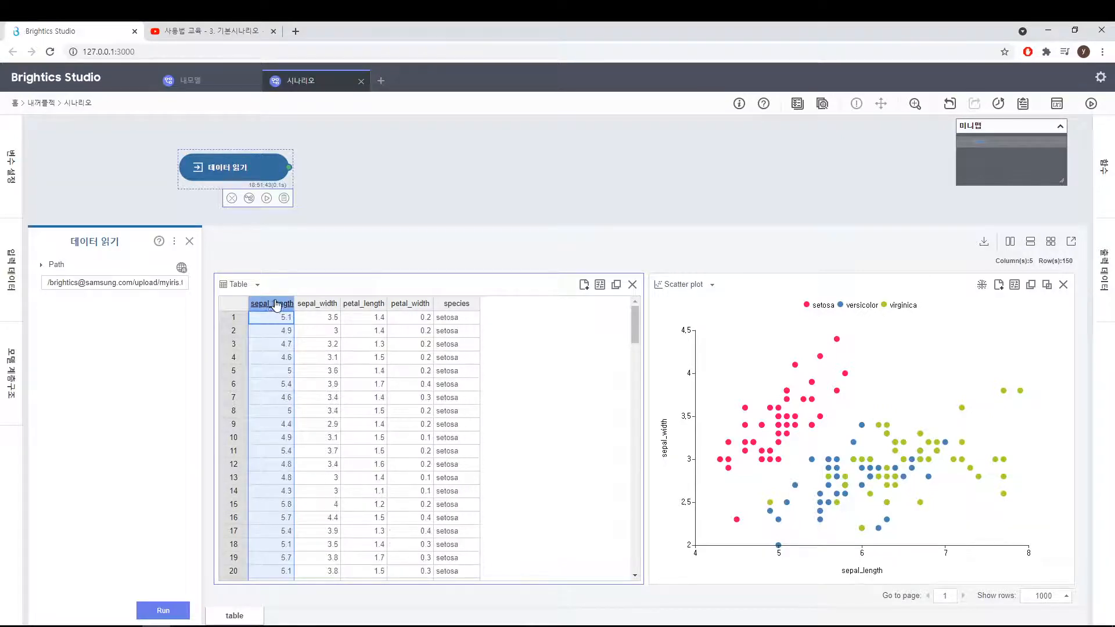
left_click(542, 333)
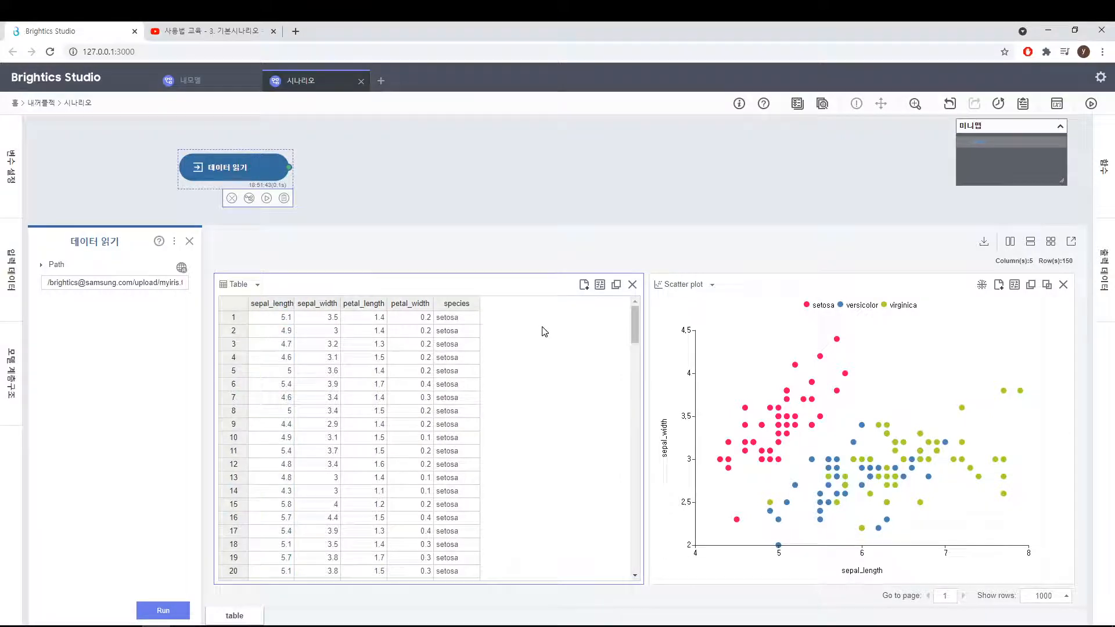
Step: Compare the species in the scatter plot by hiding virginica and versicolor one at a time and showing each again
mouse_move(760, 377)
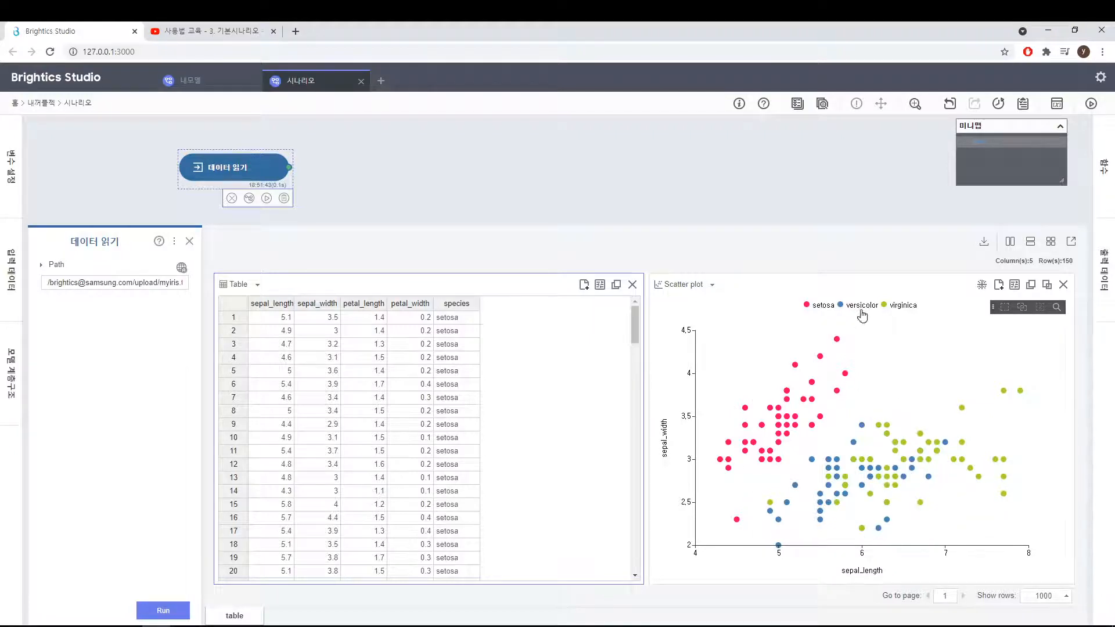
left_click(903, 306)
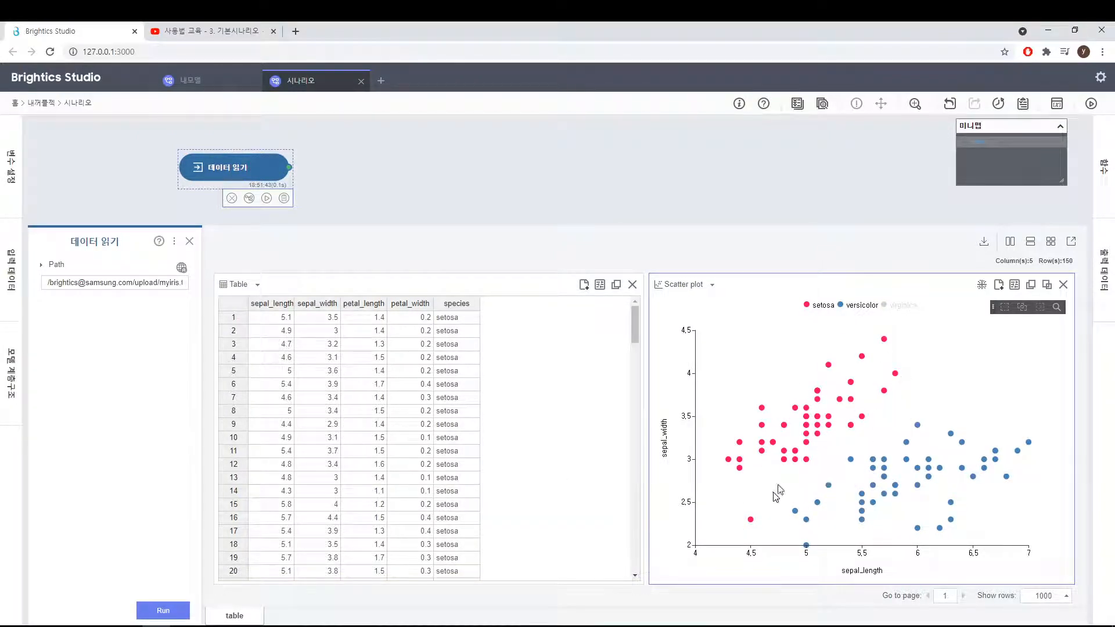
left_click(864, 306)
left_click(903, 306)
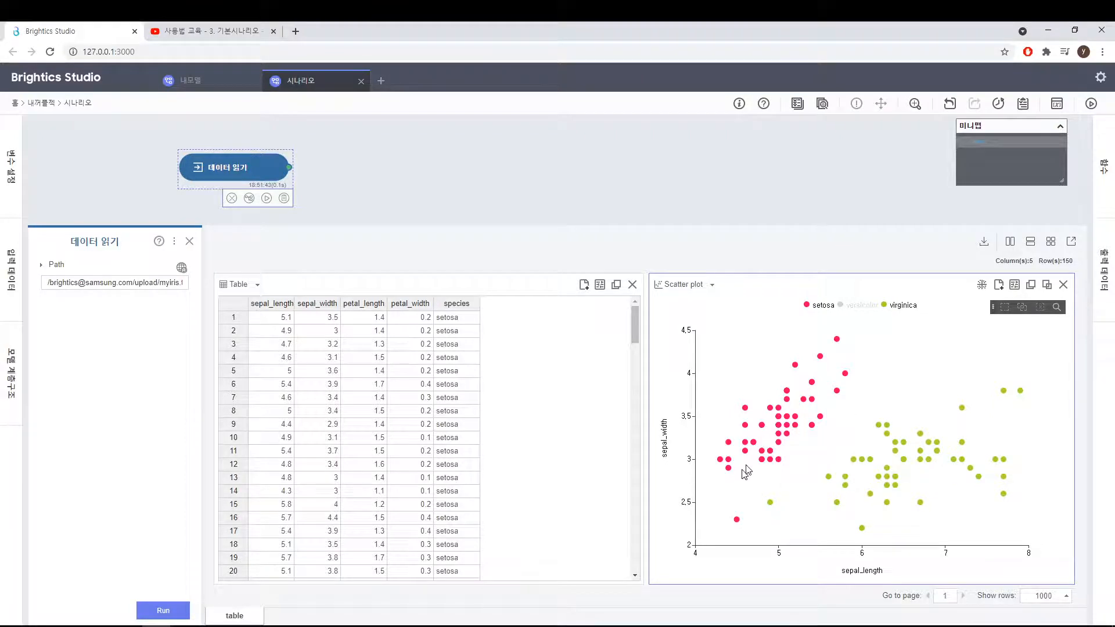
mouse_move(776, 427)
left_click(864, 309)
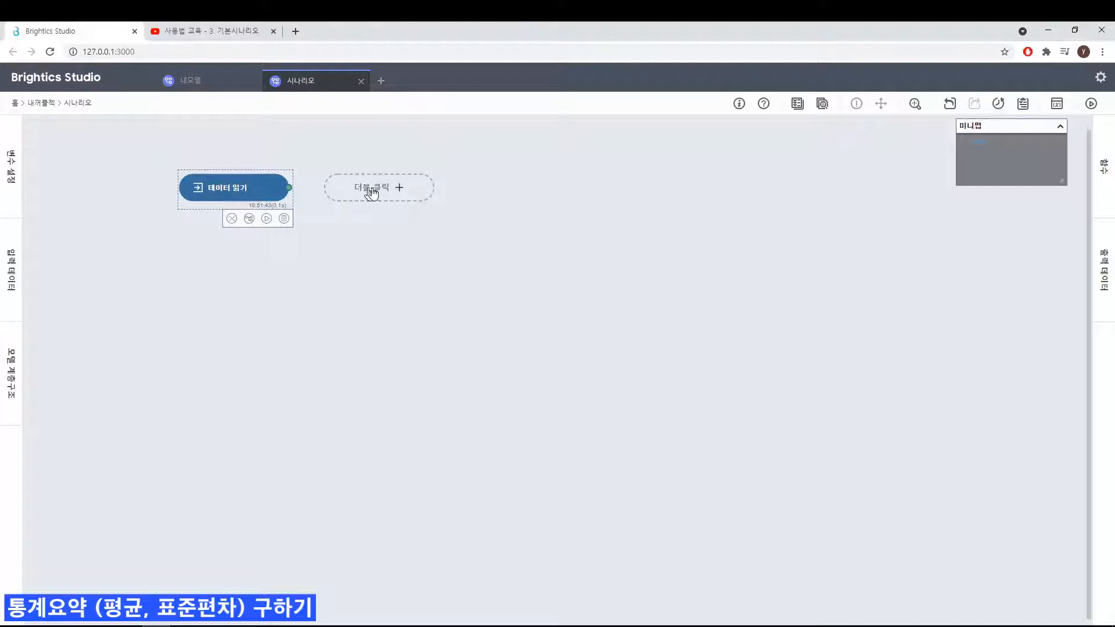
Step: Add a 통계 요약 function from the 통계 keyword group after the 데이터 읽기 function
double_click(371, 199)
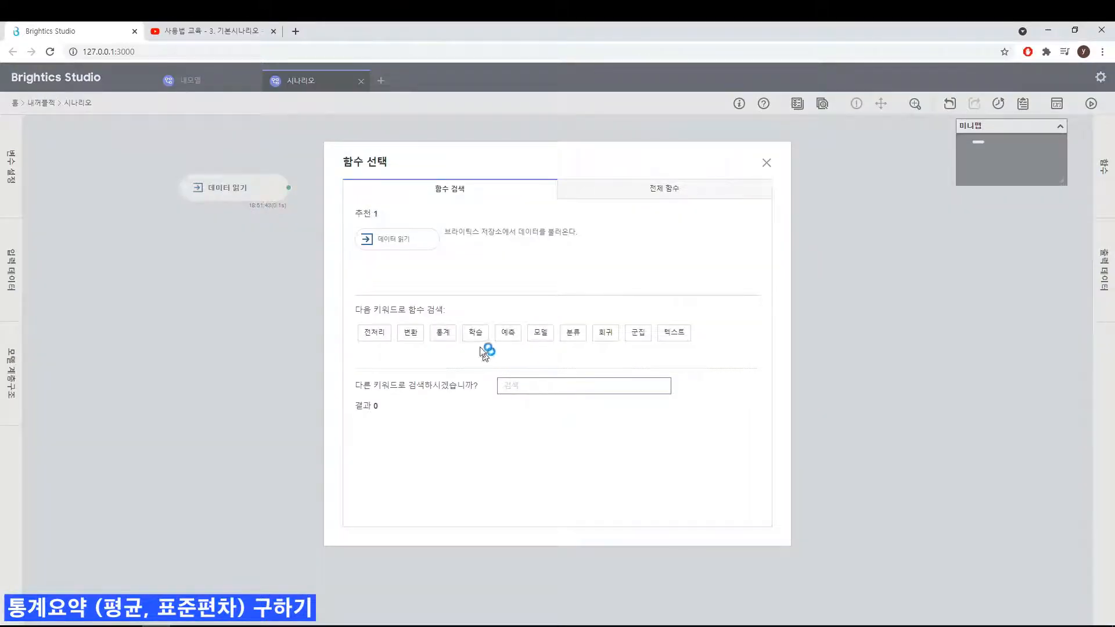
left_click(448, 336)
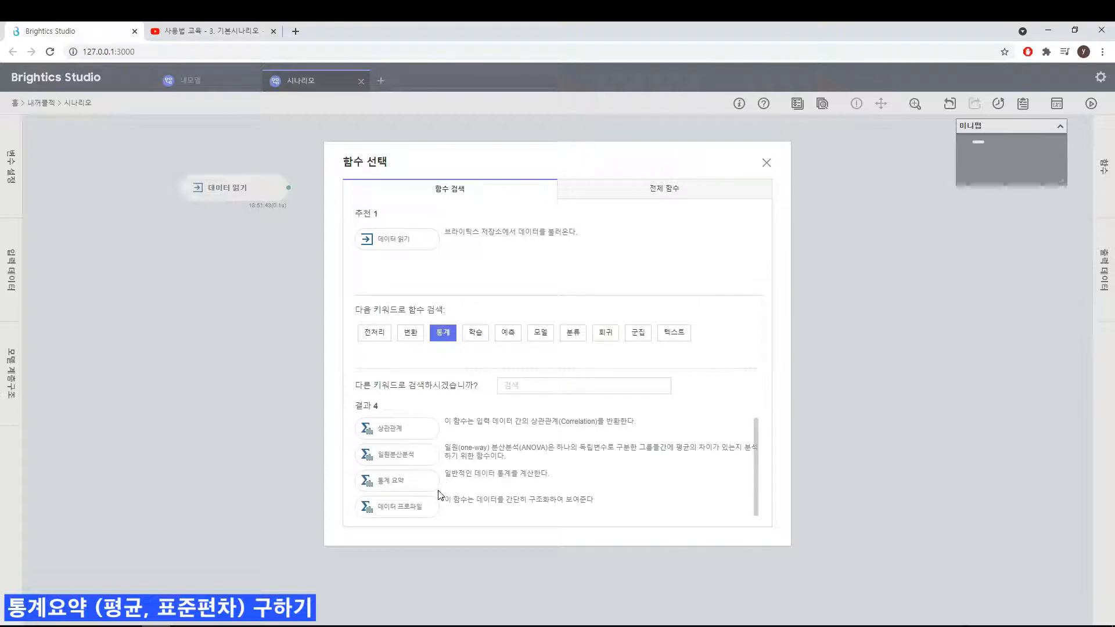
left_click(409, 482)
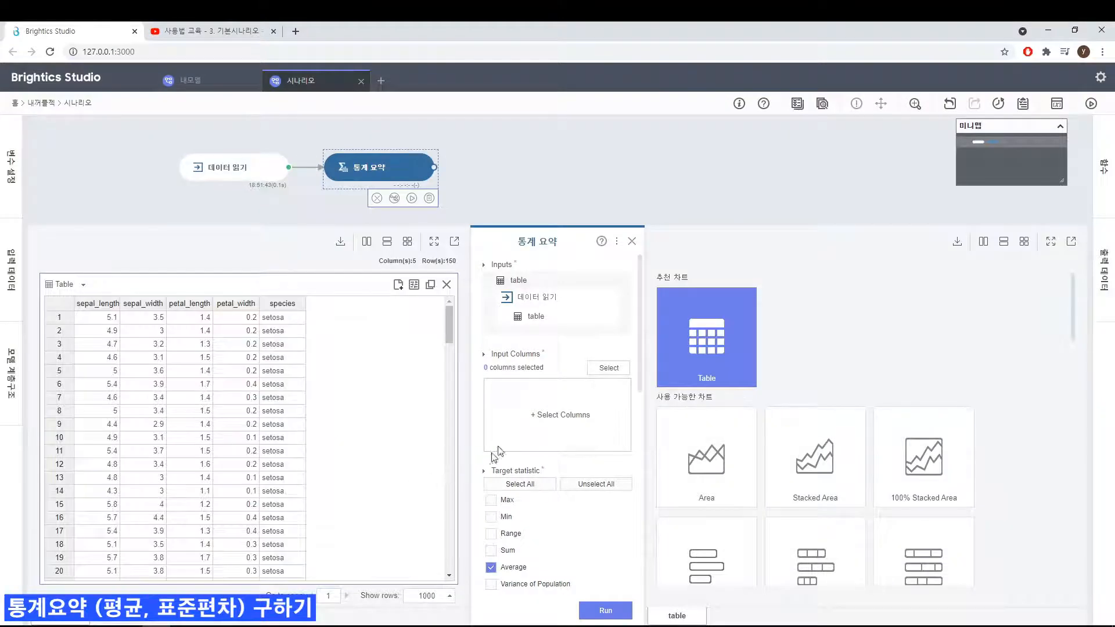
Step: Select sepal_length and sepal_width as the input columns of the 통계 요약 function
left_click(607, 371)
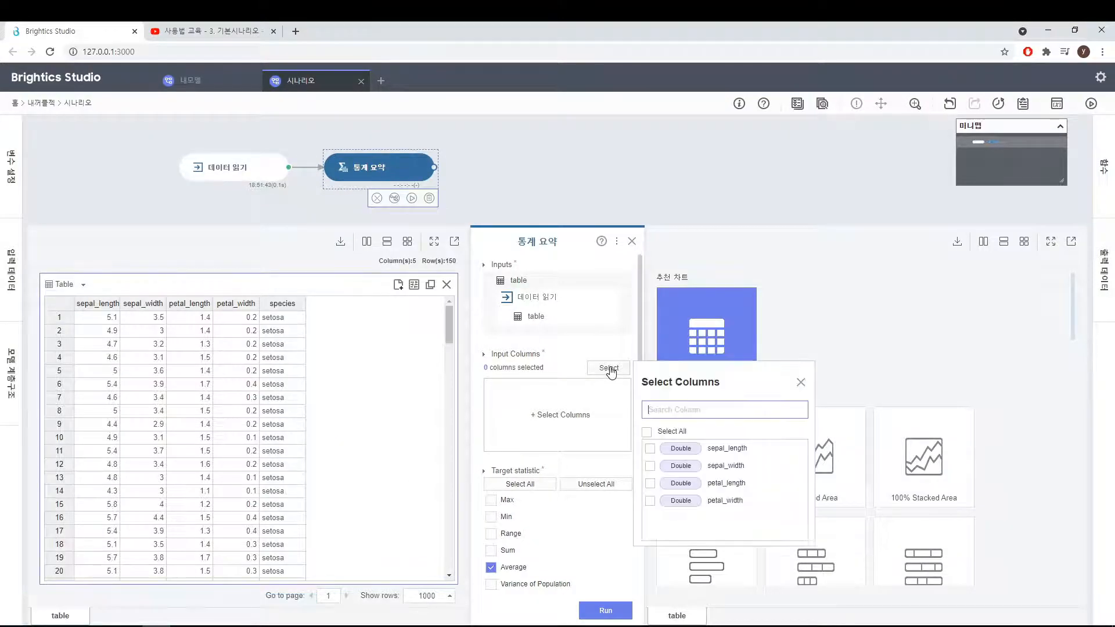
left_click(650, 449)
left_click(651, 466)
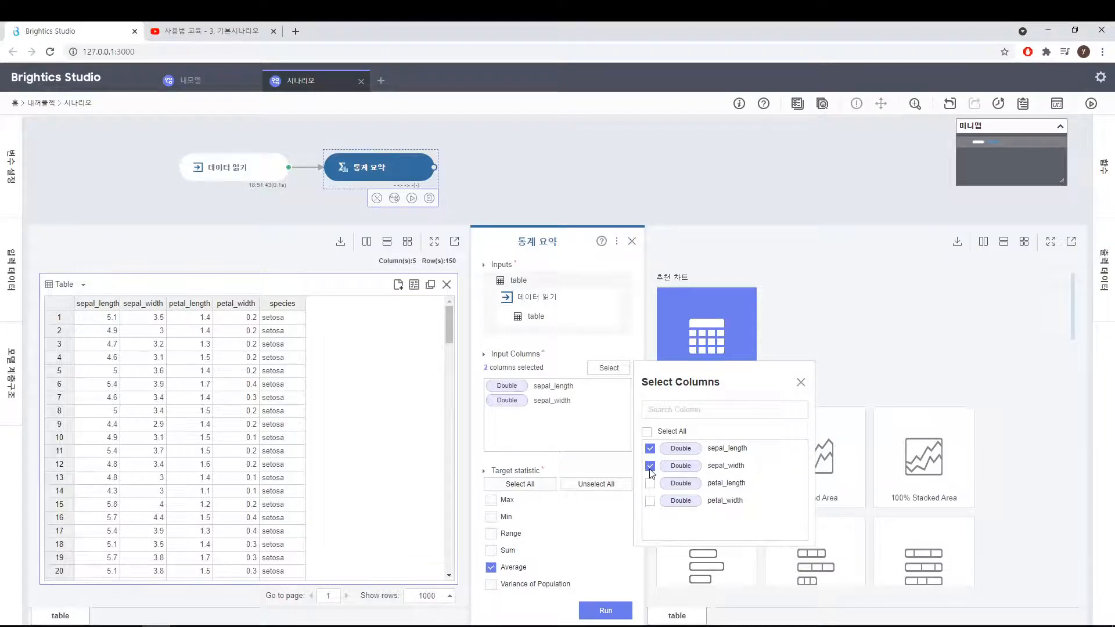
left_click(801, 382)
Step: Run 통계 요약 with Average and Standard Deviation of Population as target statistics, and widen the avg and stddev result columns
left_click_drag(642, 334, 640, 409)
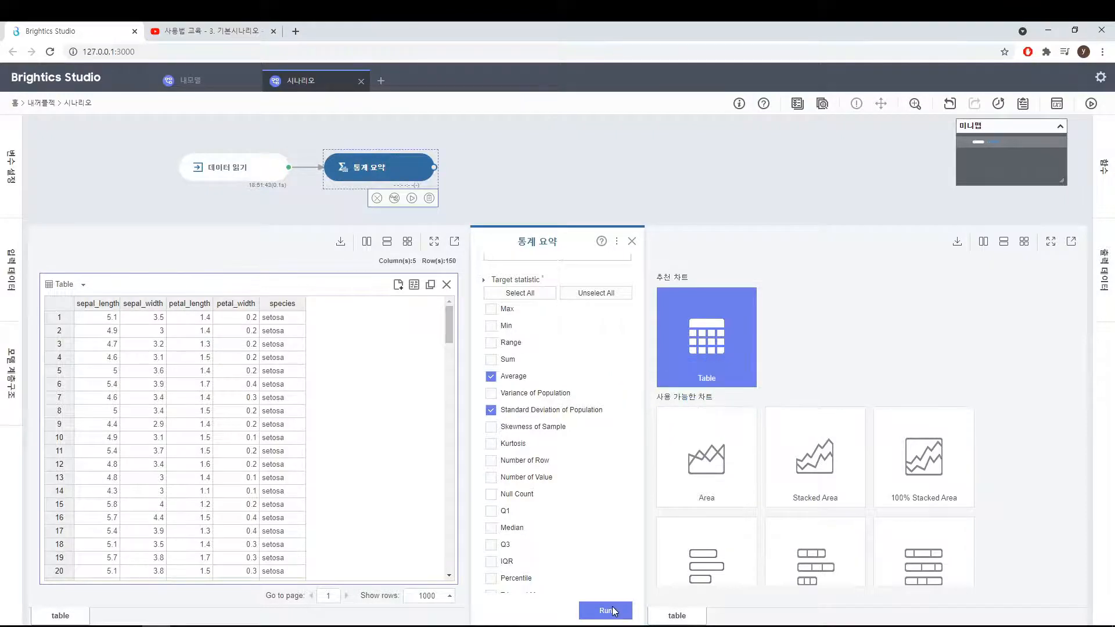
left_click(611, 611)
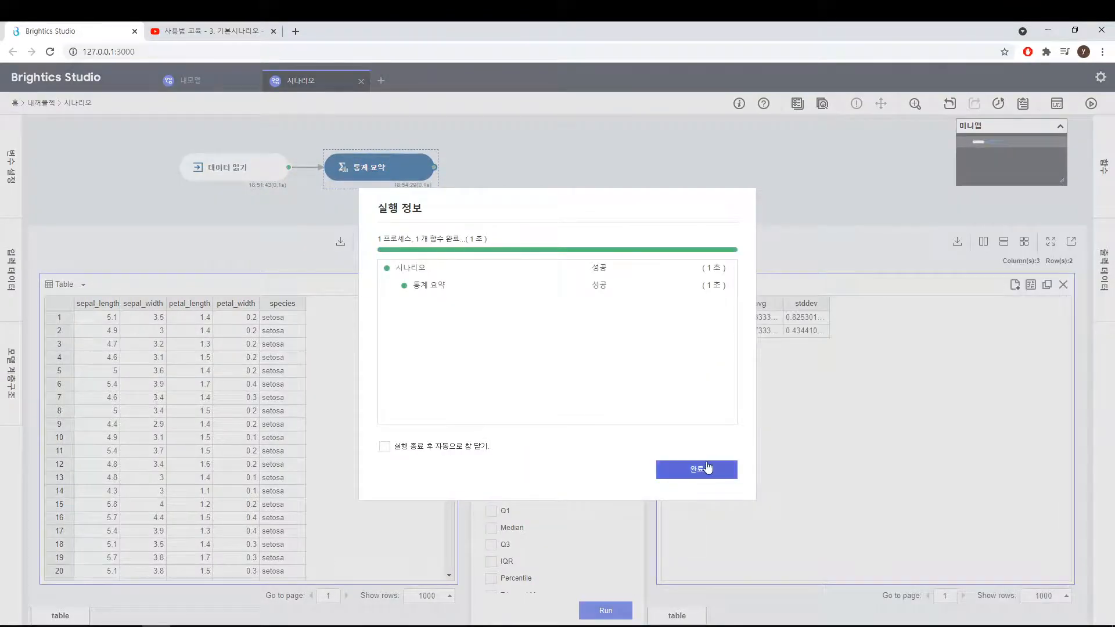
left_click(705, 469)
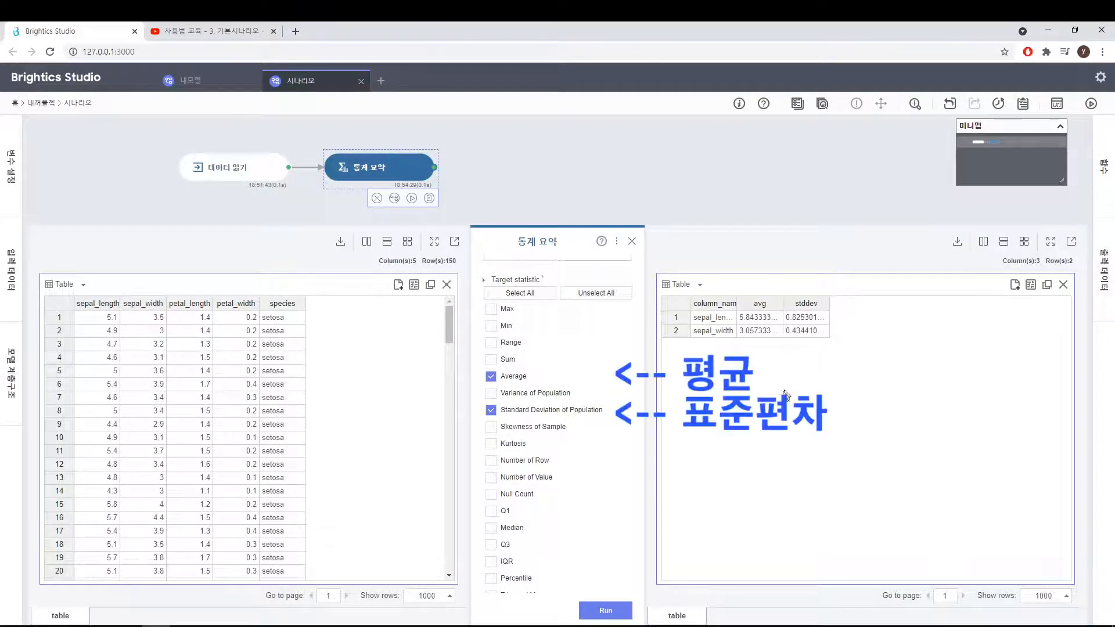
left_click_drag(783, 303, 896, 313)
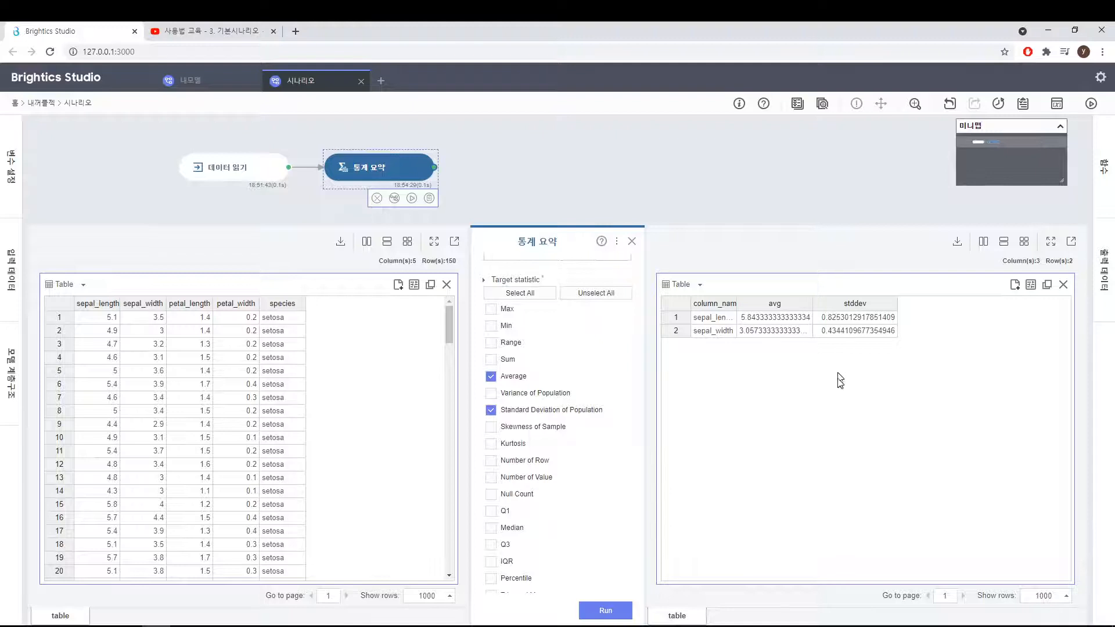
Step: Add two formatters to the 통계 요약 result table and format the avg column as Numbers with 2 decimal places
left_click(1031, 285)
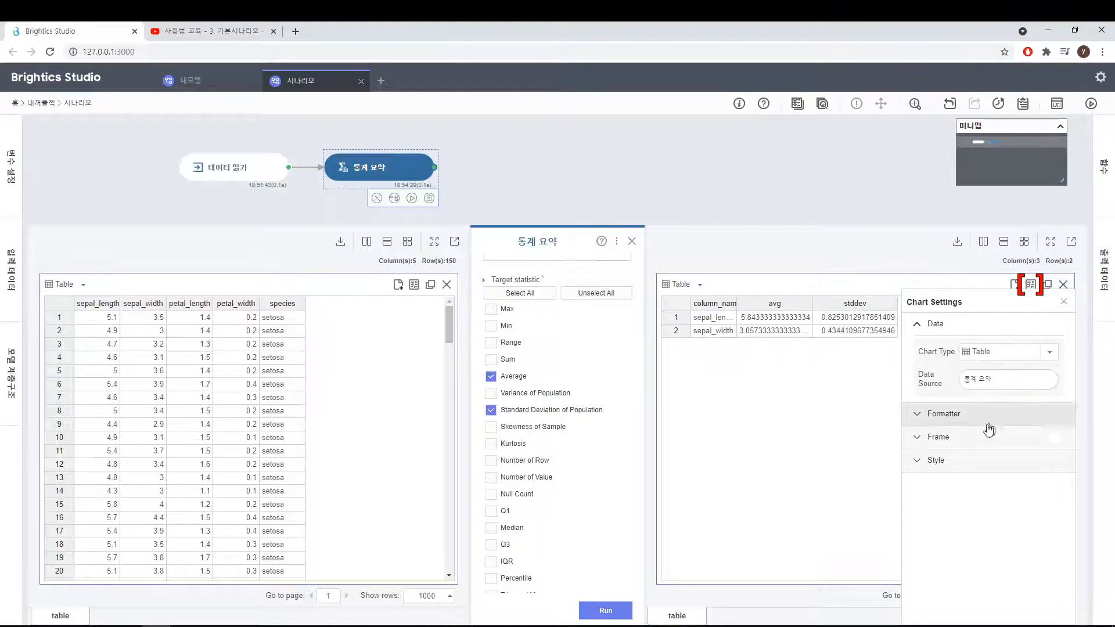
left_click(946, 416)
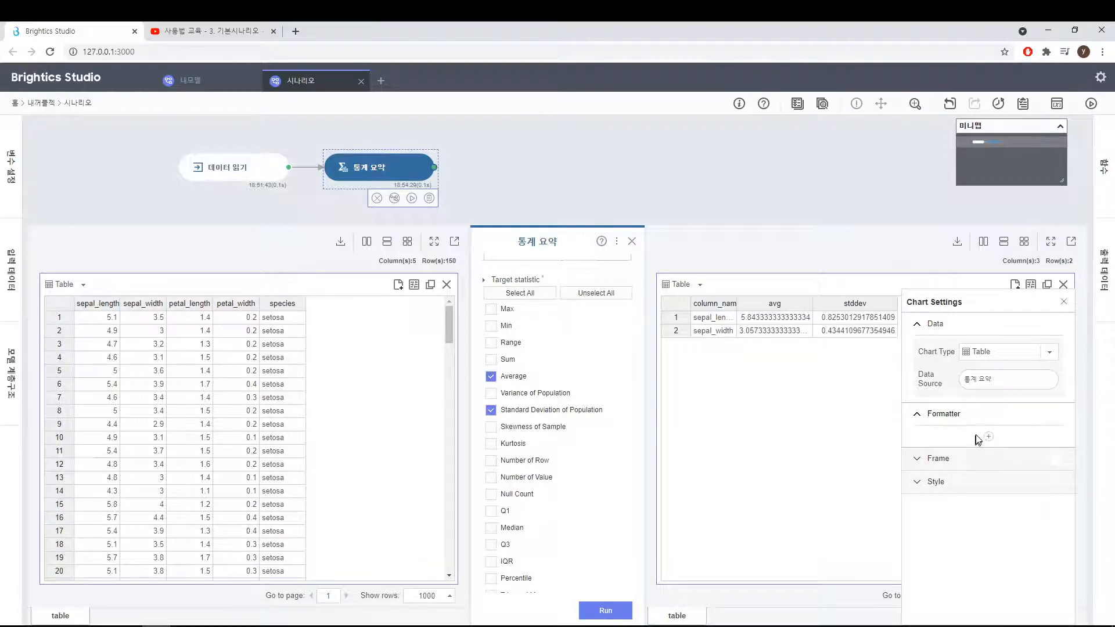
left_click(990, 438)
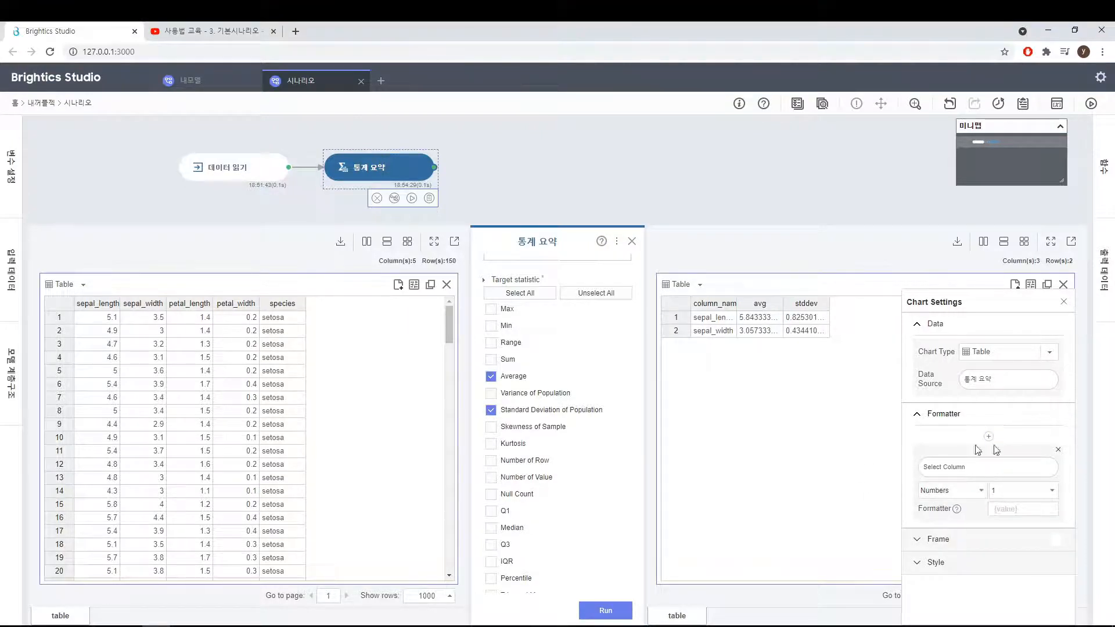
left_click(989, 437)
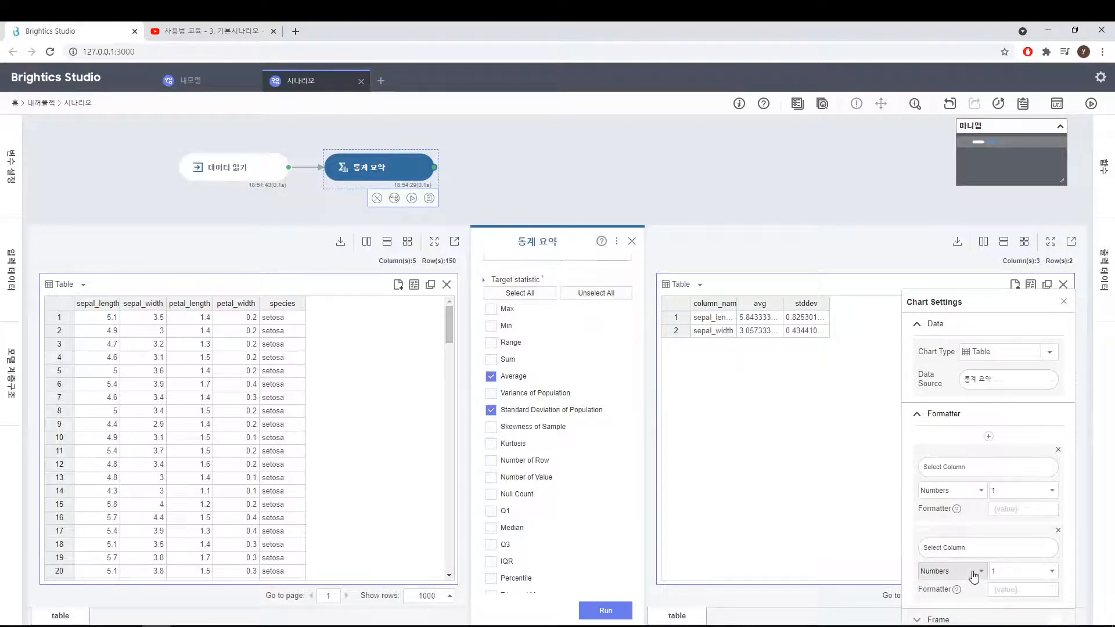
left_click(962, 468)
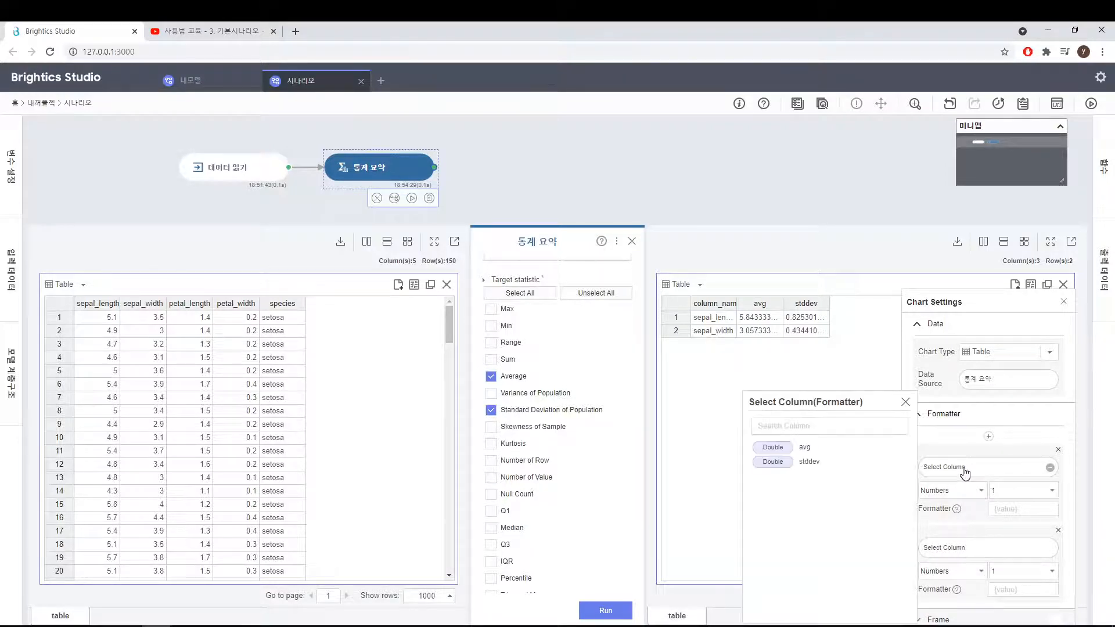
left_click(807, 449)
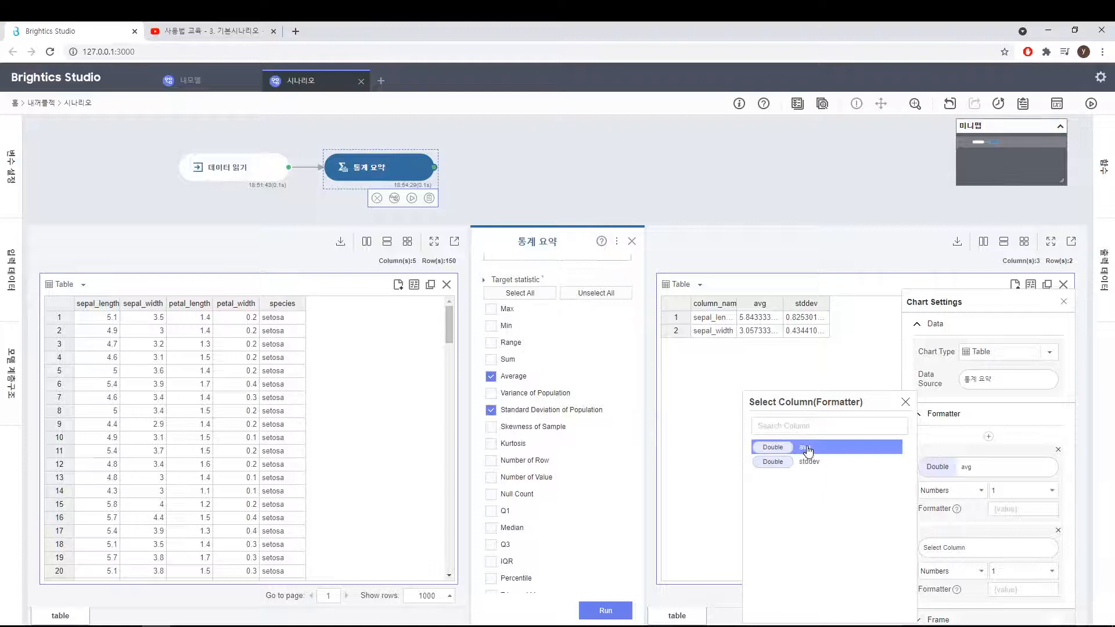
left_click(1030, 494)
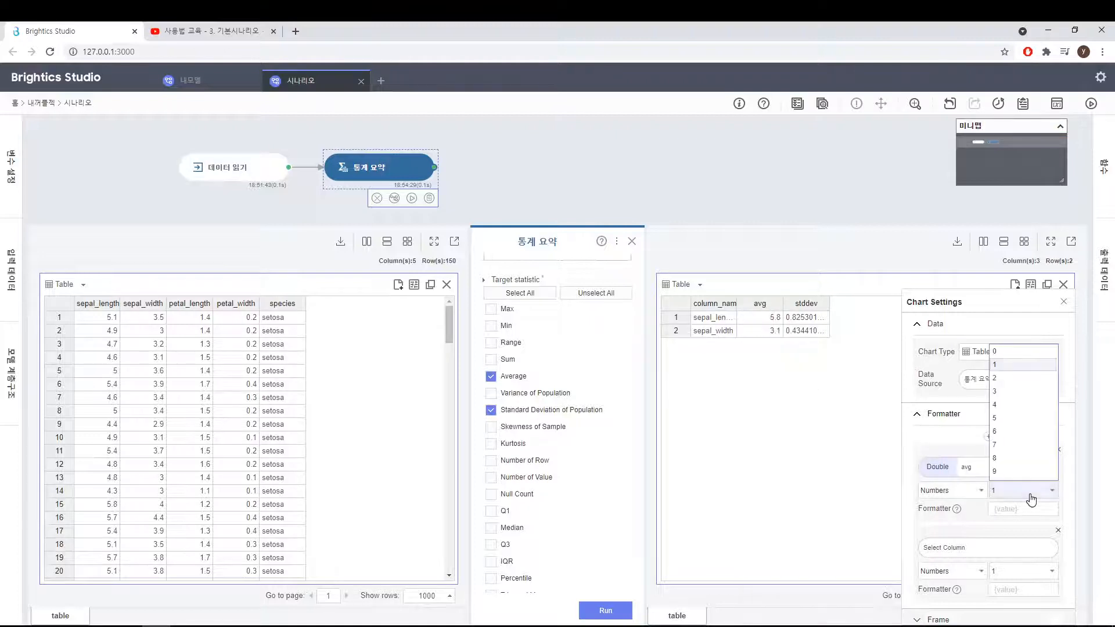
left_click(1026, 379)
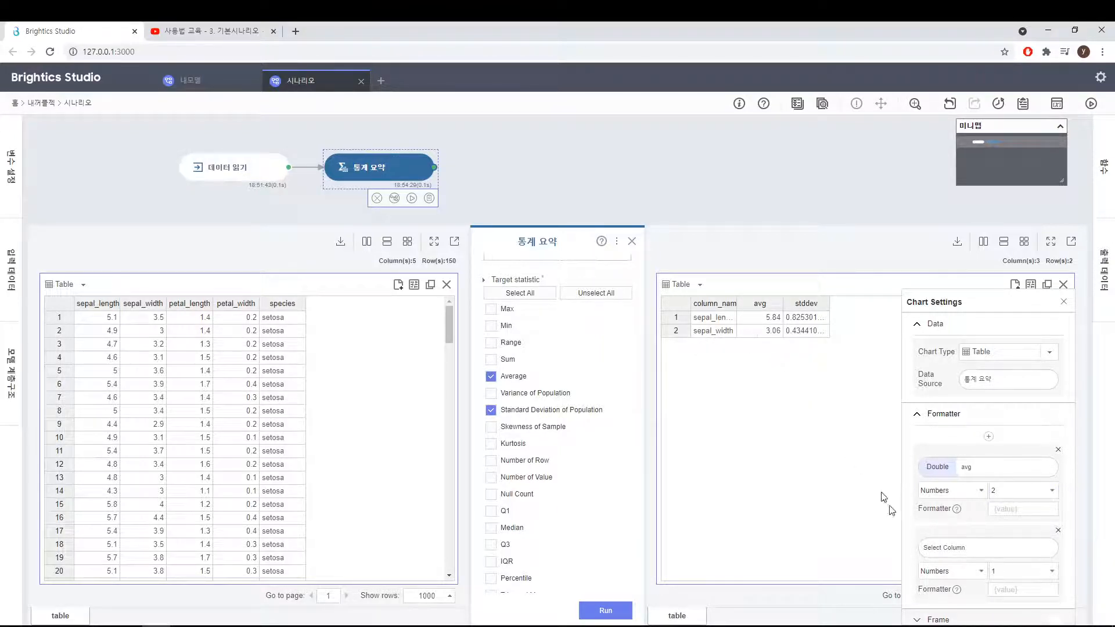
Step: Format the stddev column as Exponential with 4 decimal places using the second formatter, and close the chart settings
left_click(966, 549)
left_click(809, 456)
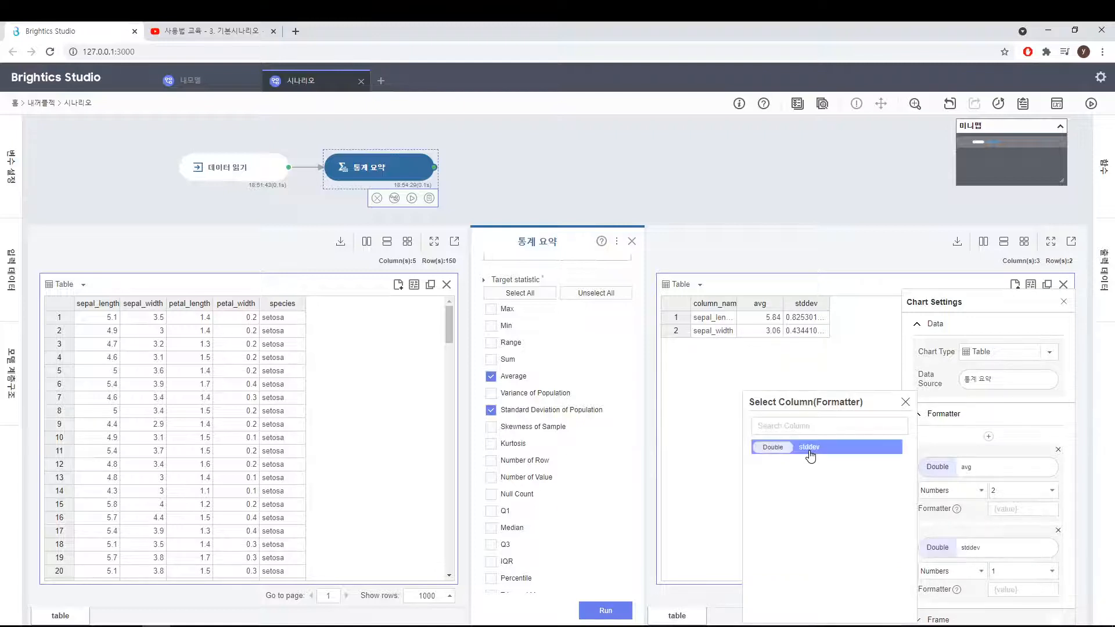
left_click(1002, 571)
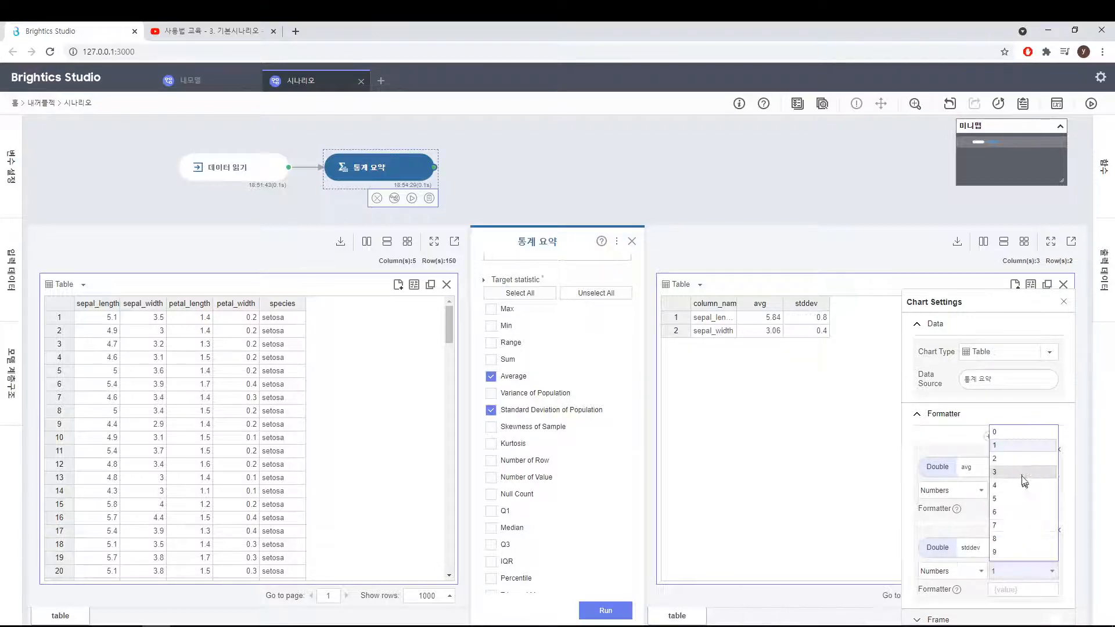
left_click(1016, 491)
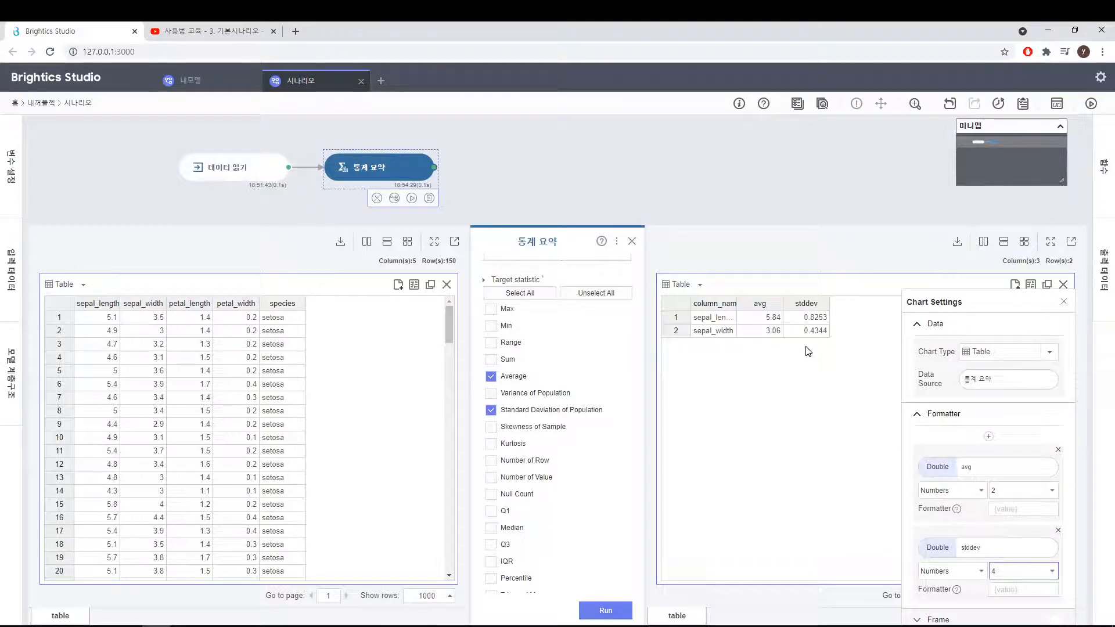
left_click(981, 571)
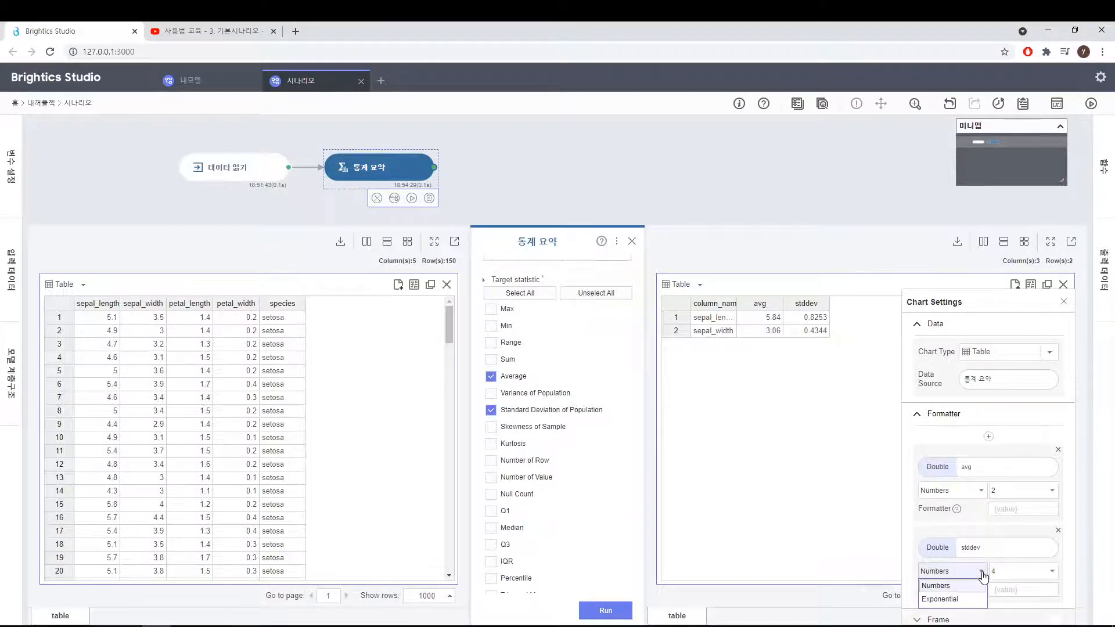
left_click(948, 602)
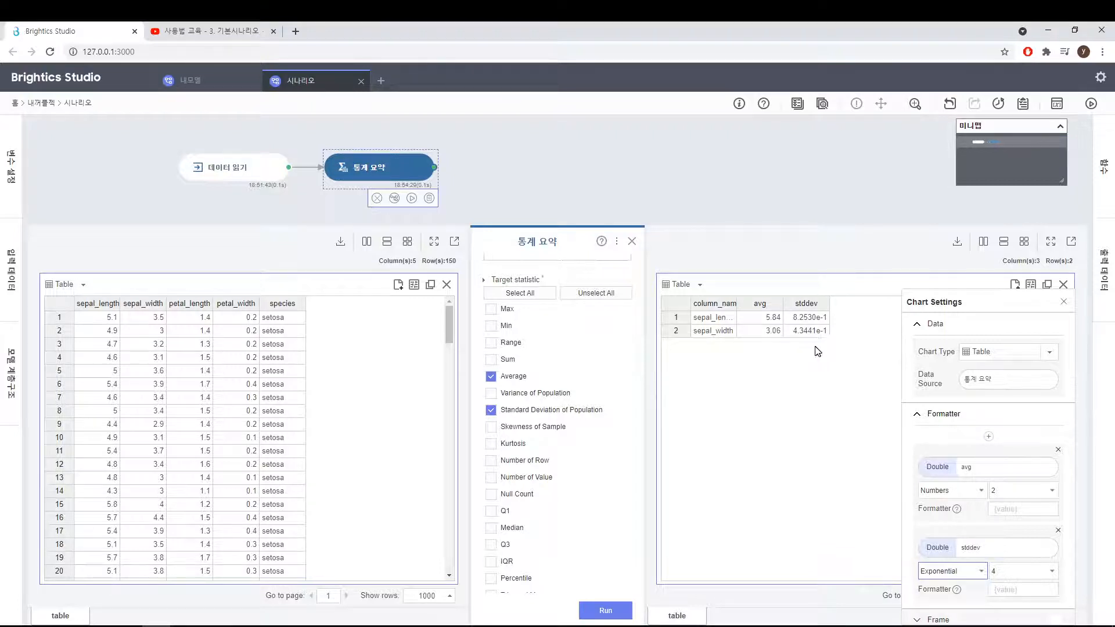
left_click(1065, 303)
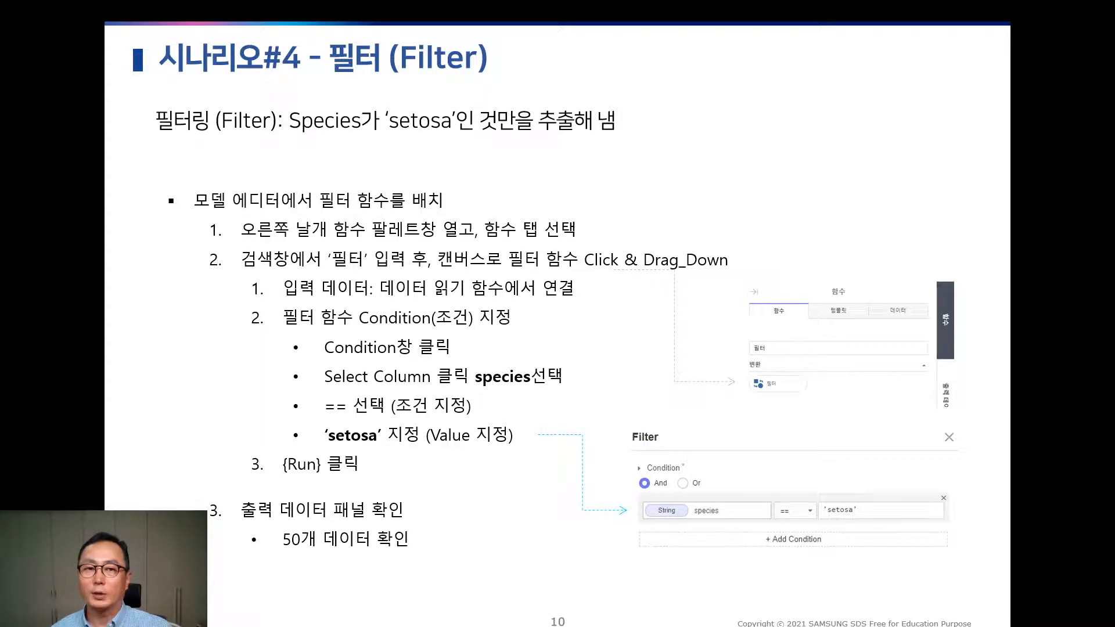
key("Right")
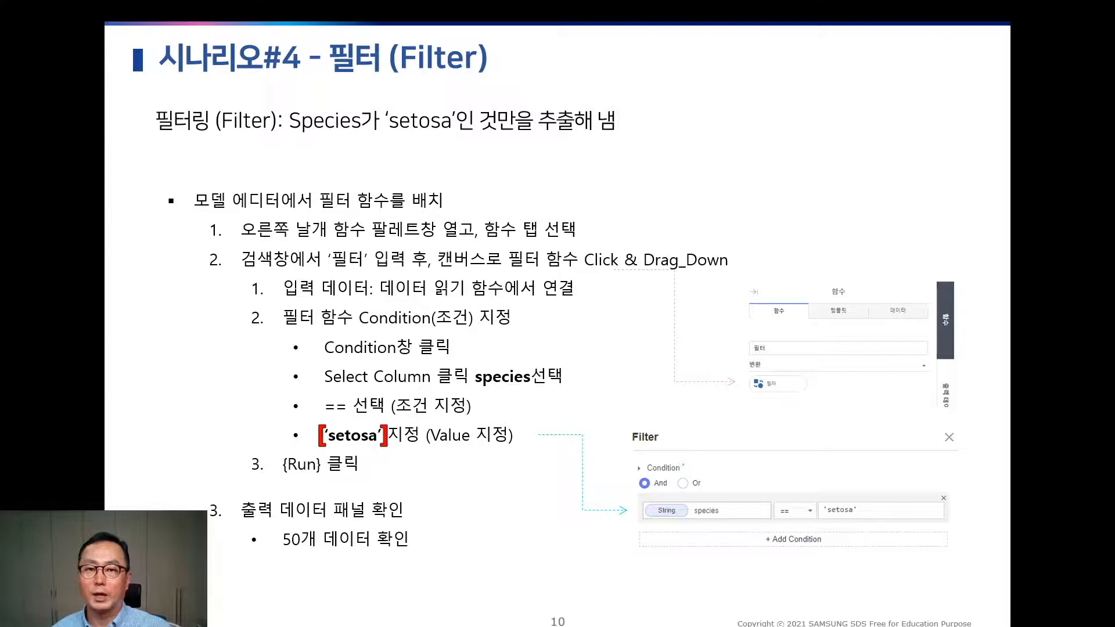
key("Right")
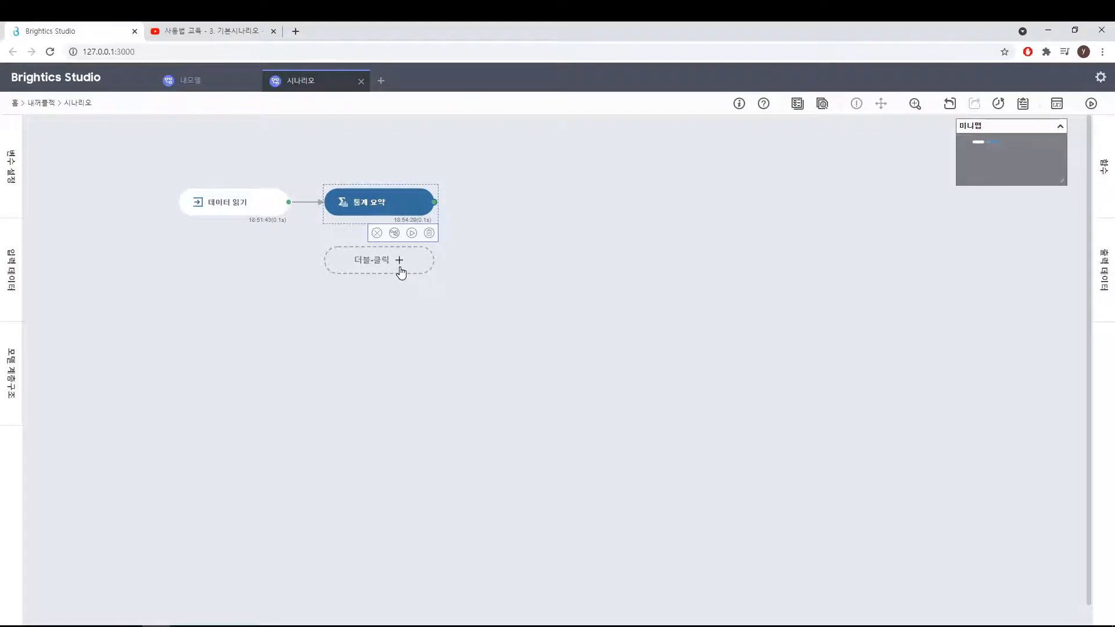
Step: Add a 필터 function below the 통계 요약 function by searching for the keyword 필터
double_click(399, 274)
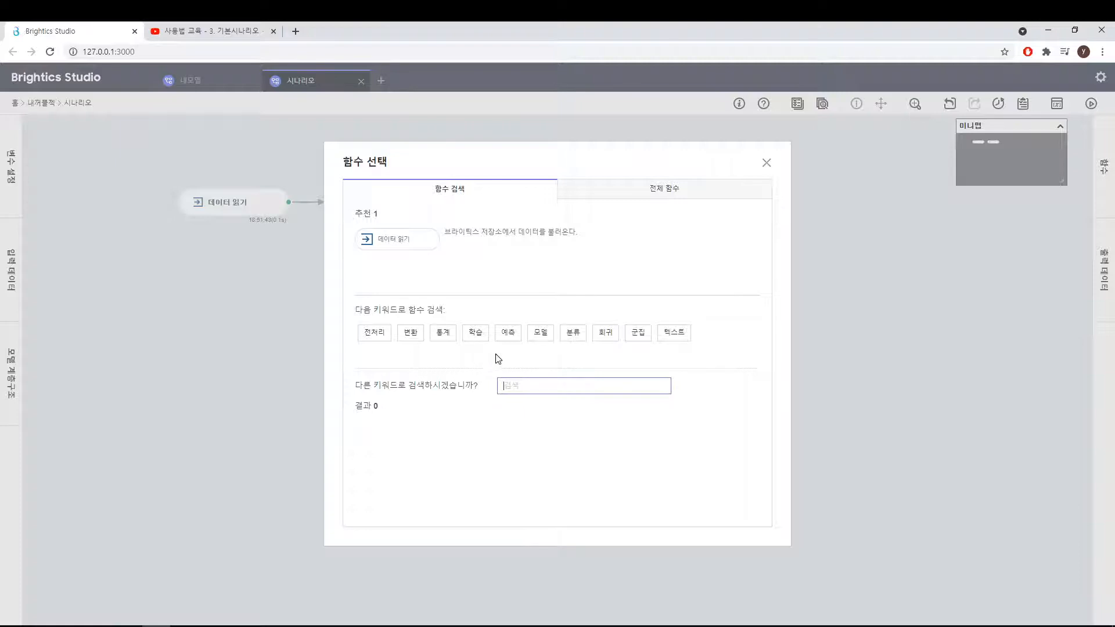
type("ㅍ")
key("BackSpace")
type("피ㄹㅌ")
key("BackSpace")
type("타ㅓ")
key("BackSpace")
key("BackSpace")
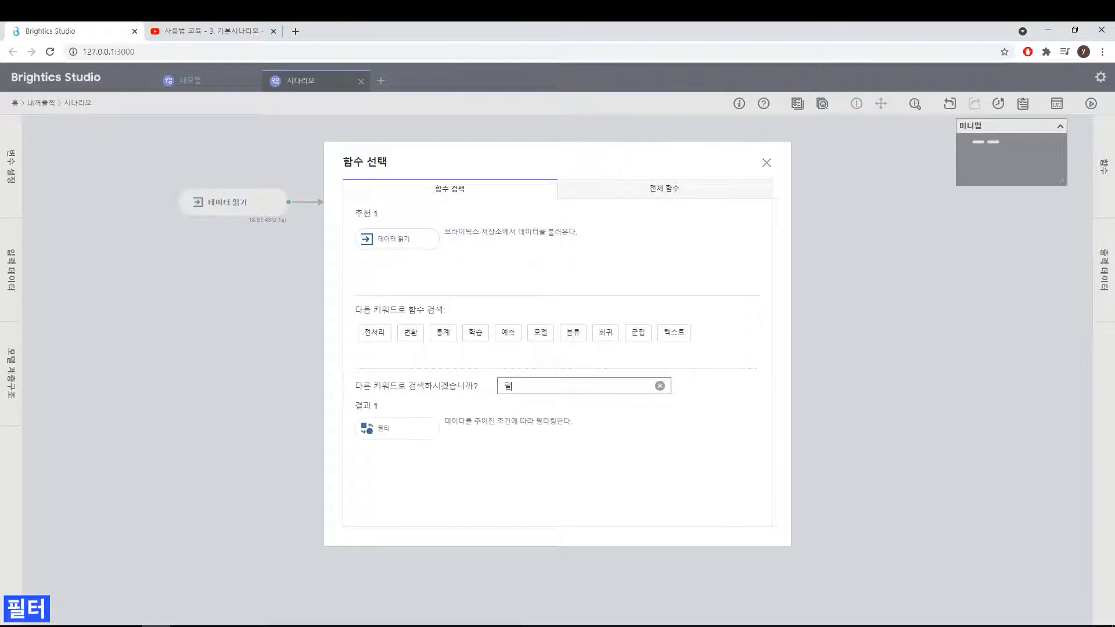
type("ㅌㅡ")
key("BackSpace")
type("ㅓ")
left_click(401, 431)
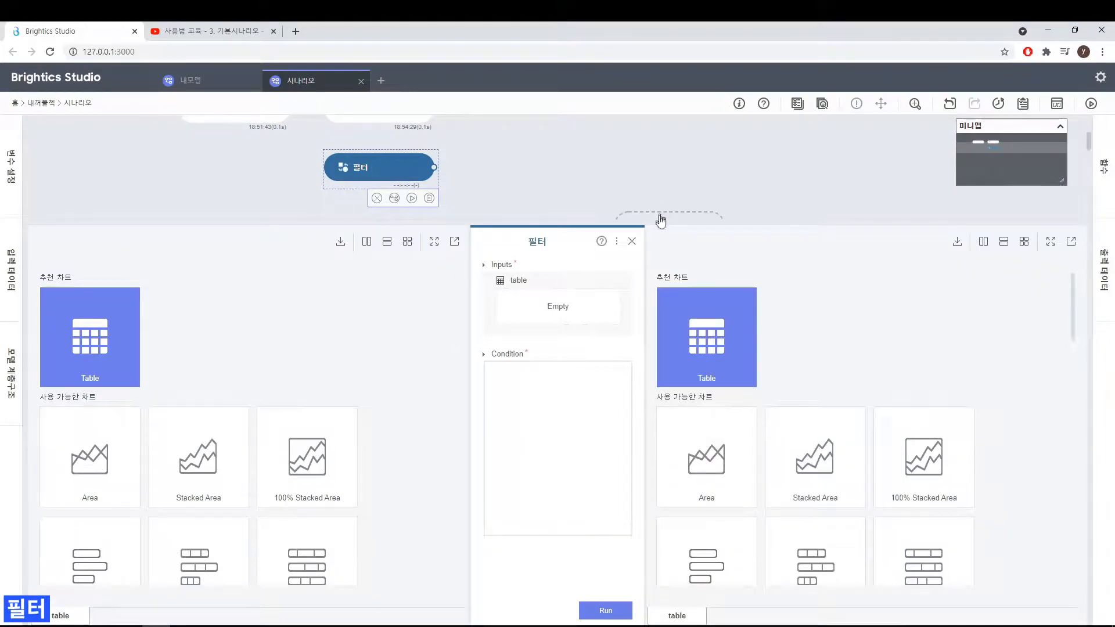
Step: Enlarge the model canvas area and connect the output of the 데이터 읽기 function to the 필터 function
left_click_drag(660, 222, 659, 280)
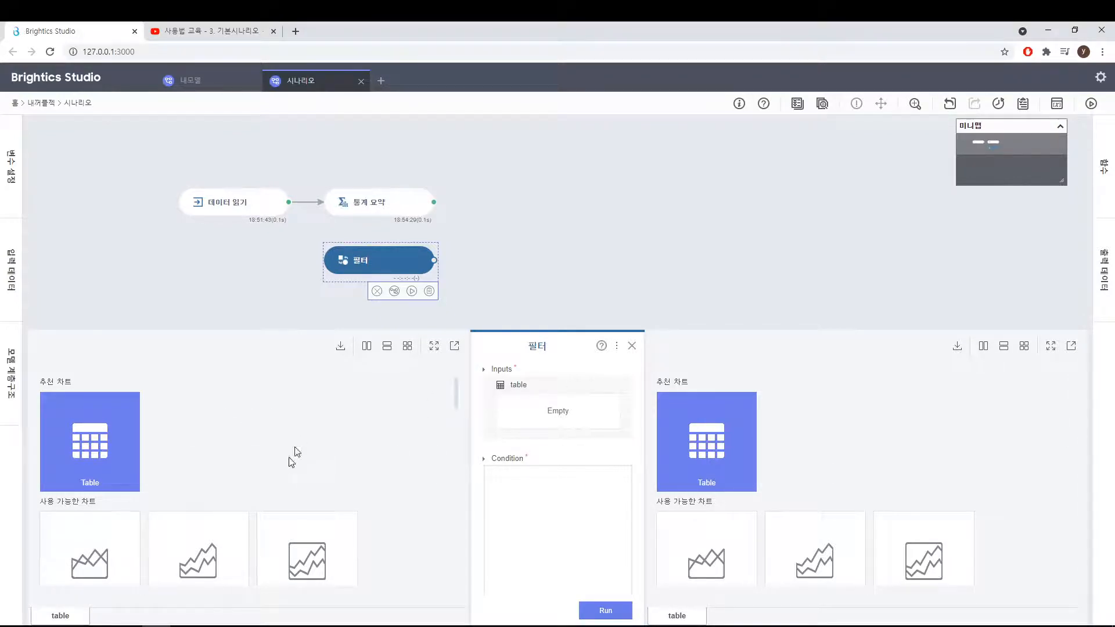
mouse_move(292, 205)
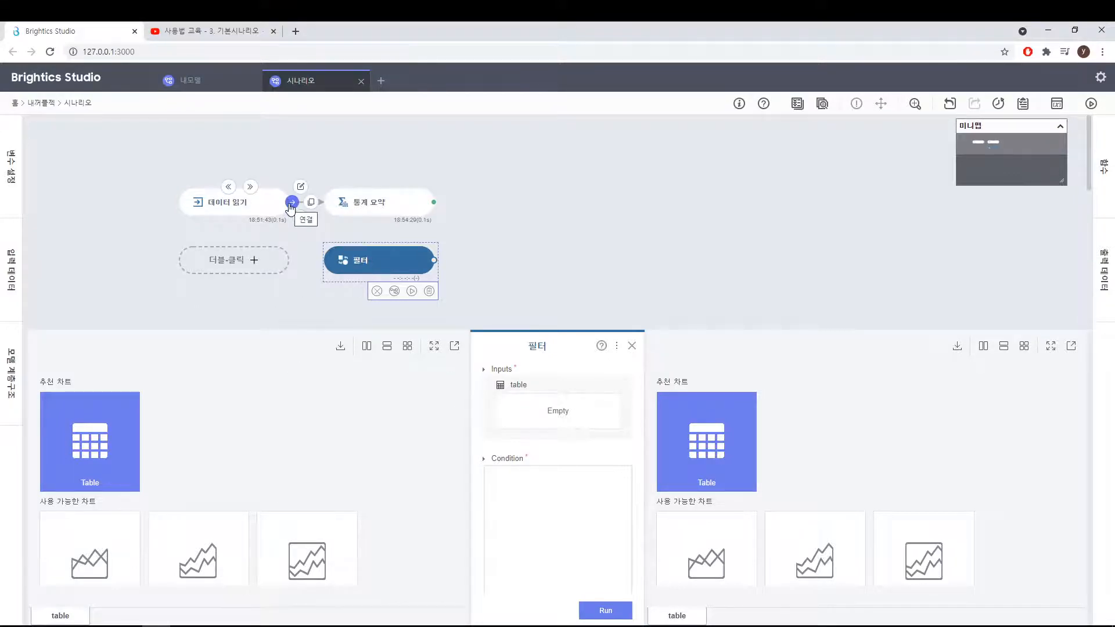
left_click_drag(293, 204, 370, 264)
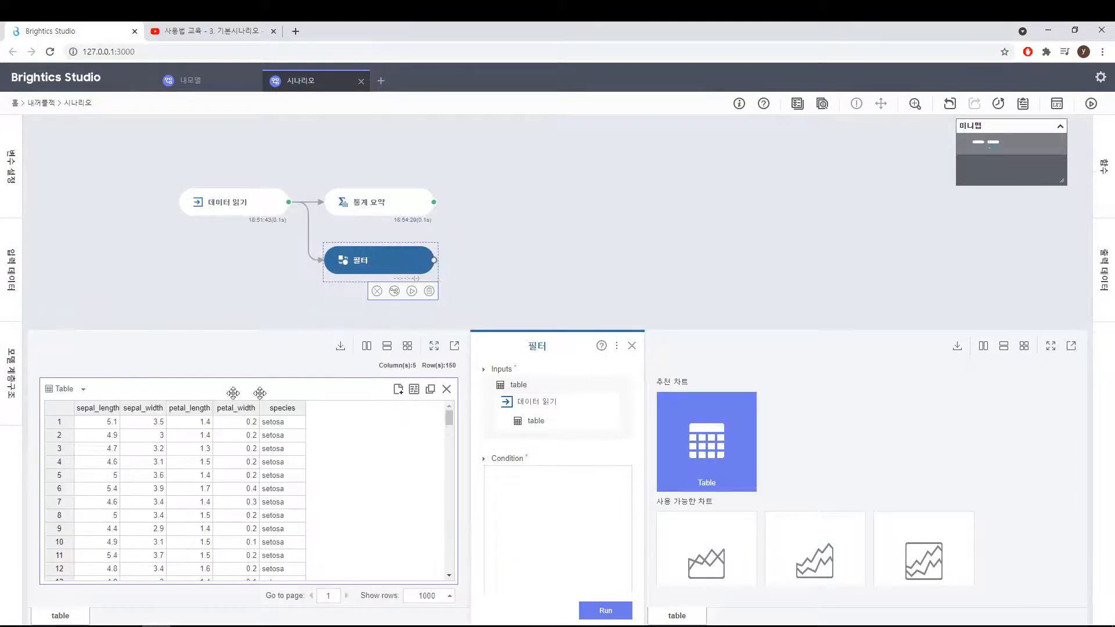
Step: Set the condition of the 필터 function to species == 'setosa', with the value in single quotes
left_click(573, 504)
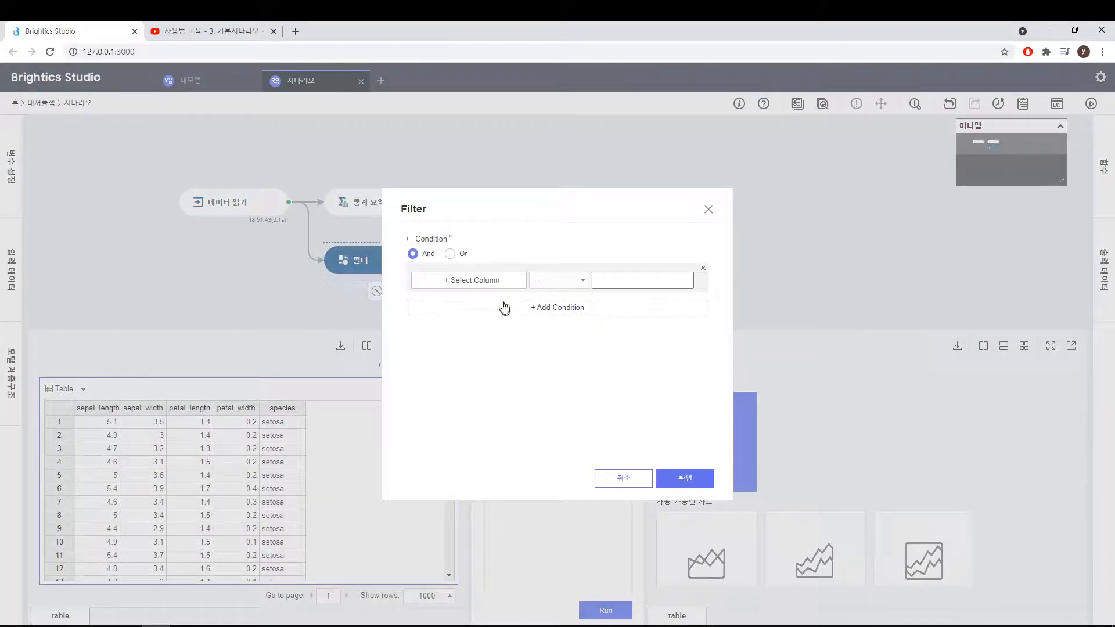
left_click(497, 283)
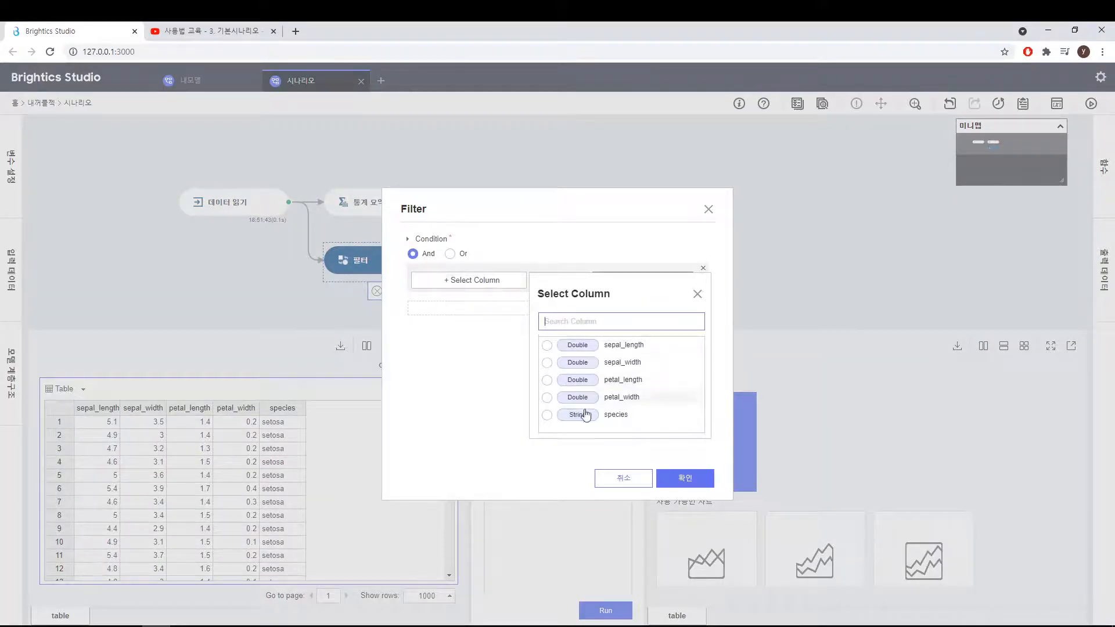
left_click(600, 417)
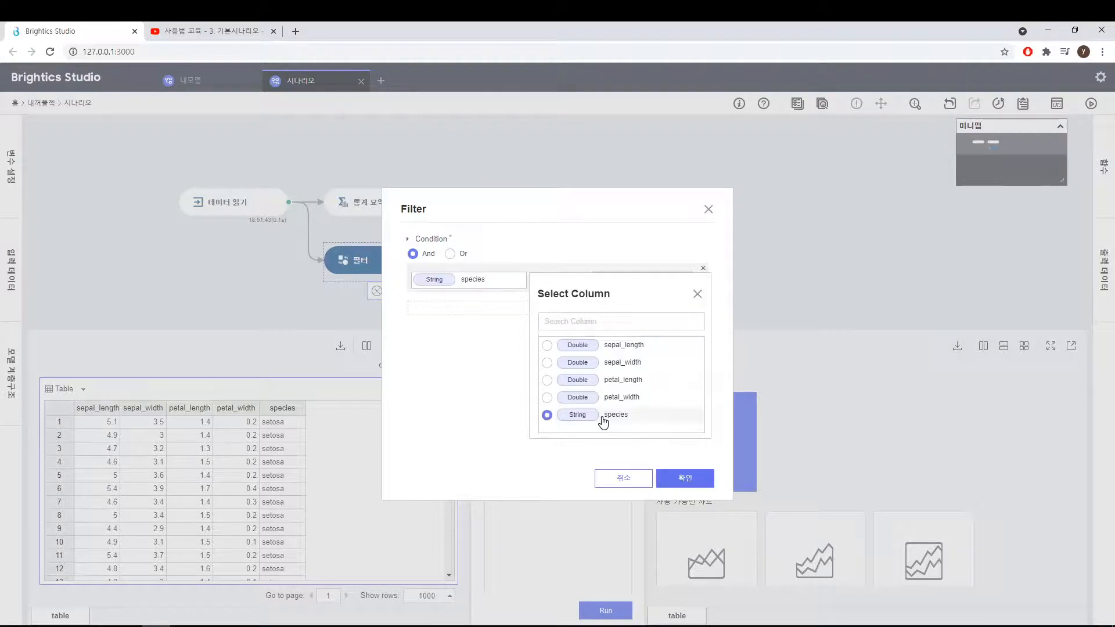
left_click(697, 294)
left_click(596, 280)
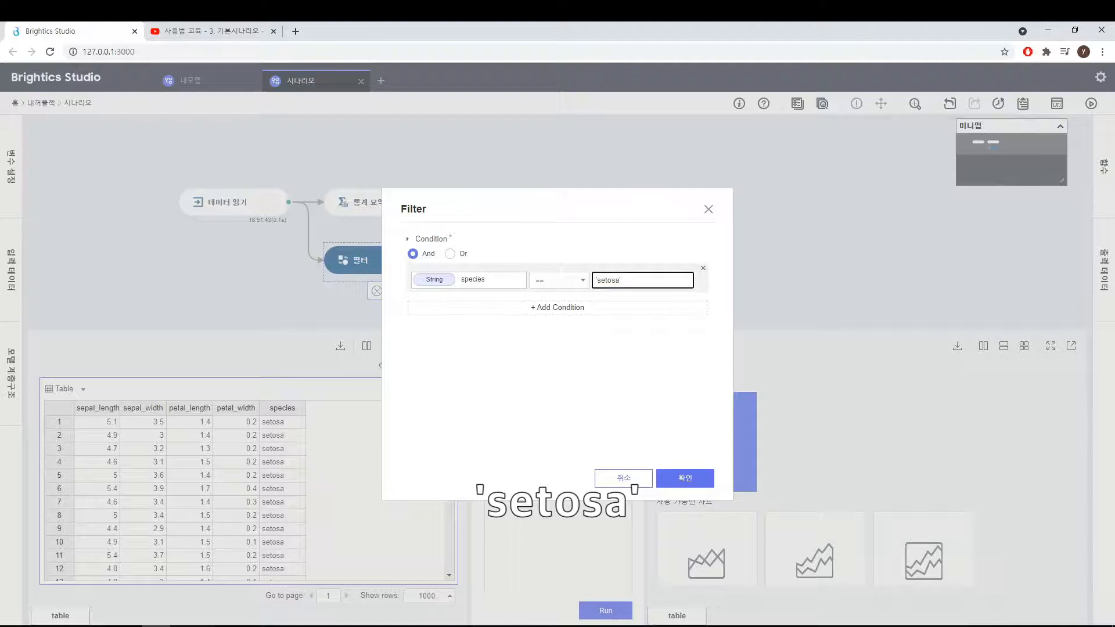
left_click(692, 483)
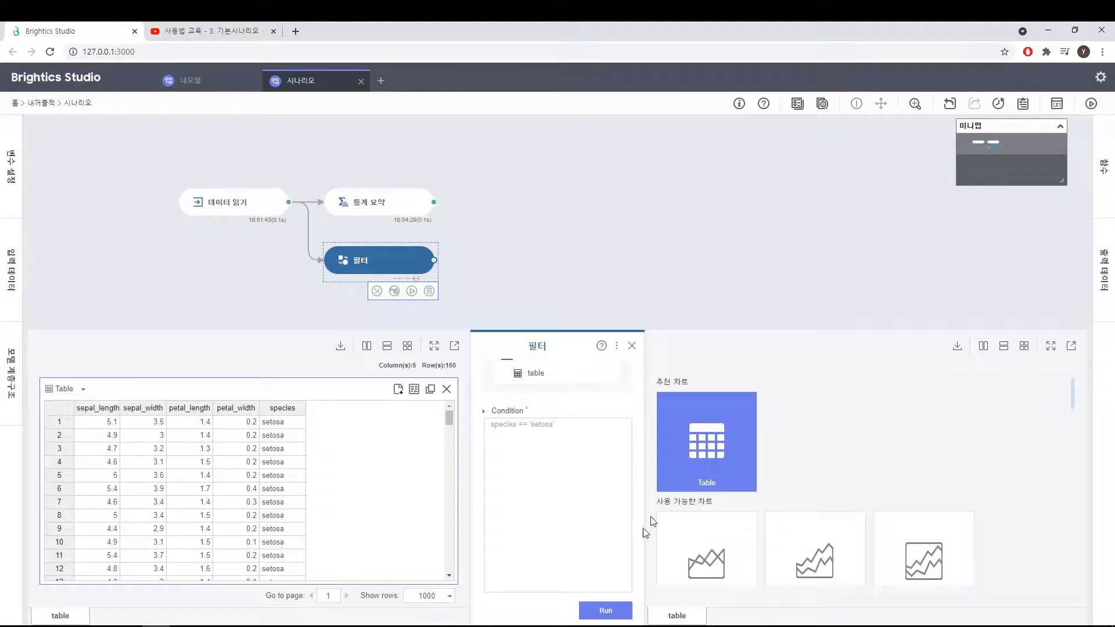
Step: Run the 필터 function, dismiss the execution report and check the filtered output table
left_click(601, 613)
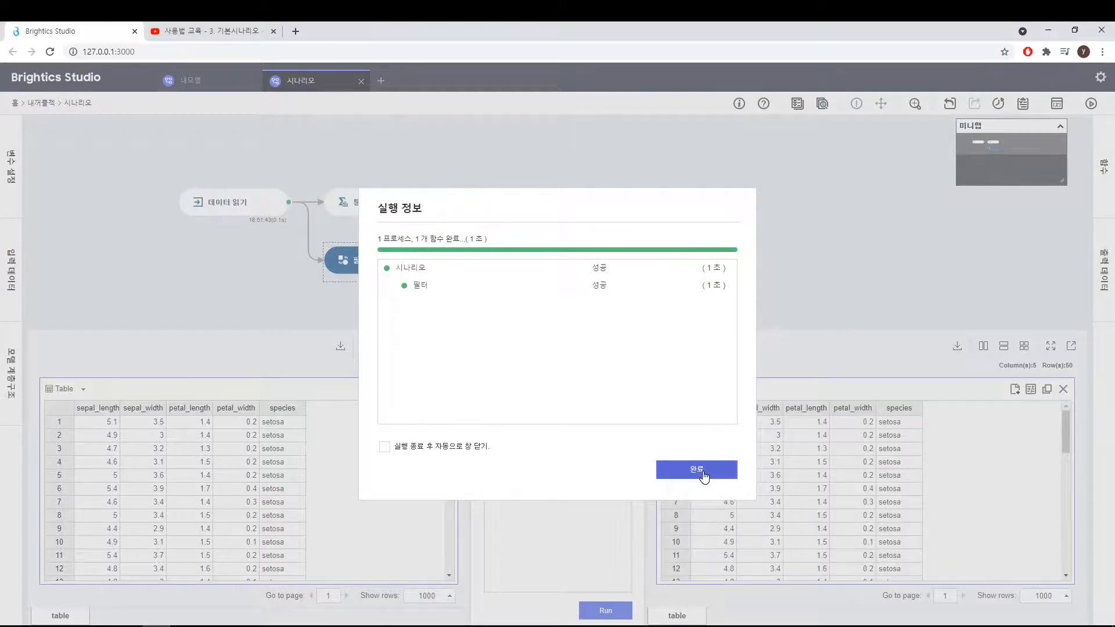
left_click(703, 473)
mouse_move(1065, 421)
left_mouse_down()
mouse_move(1066, 540)
mouse_move(1082, 407)
left_mouse_up()
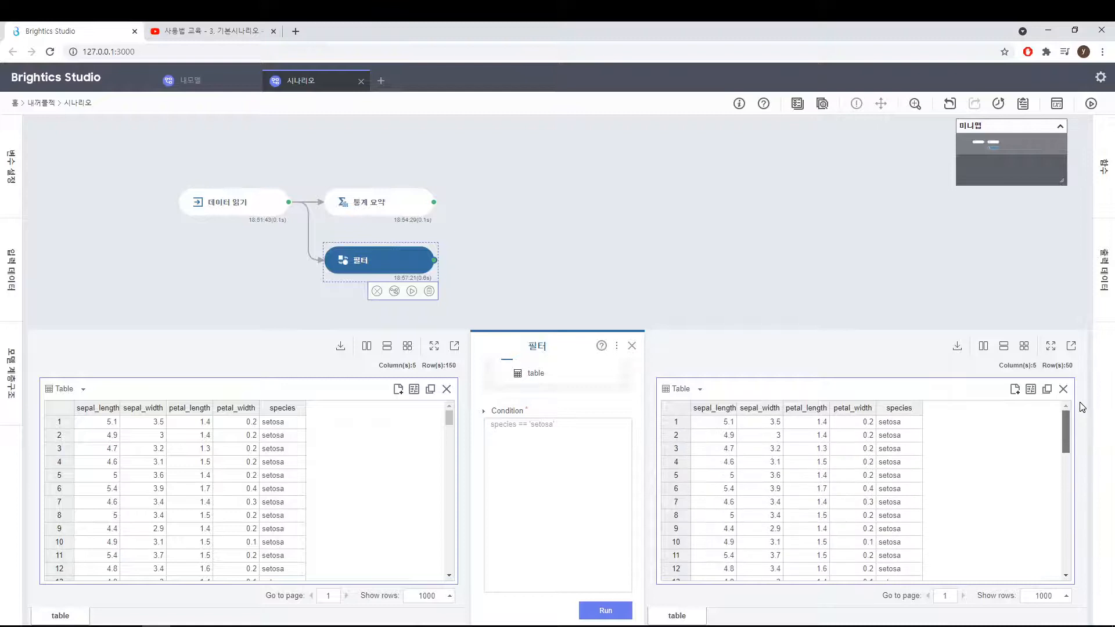
Step: Try to run the 필터 function with the quotes removed from setosa in its condition, read the execution report and dismiss it
left_click(566, 457)
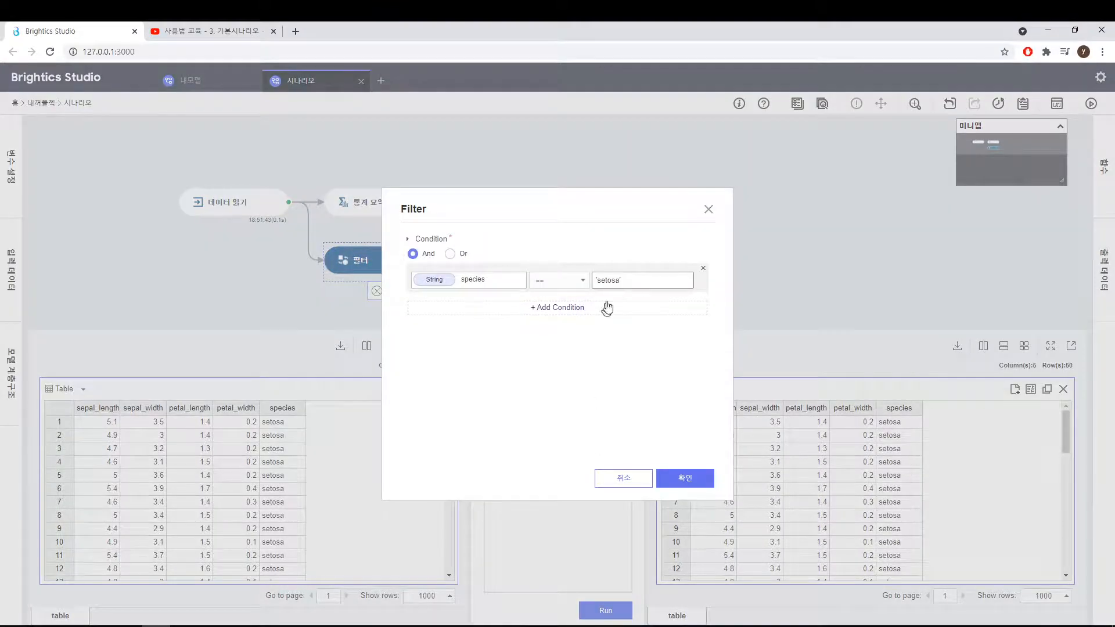
left_click(622, 283)
key("End")
left_click(649, 367)
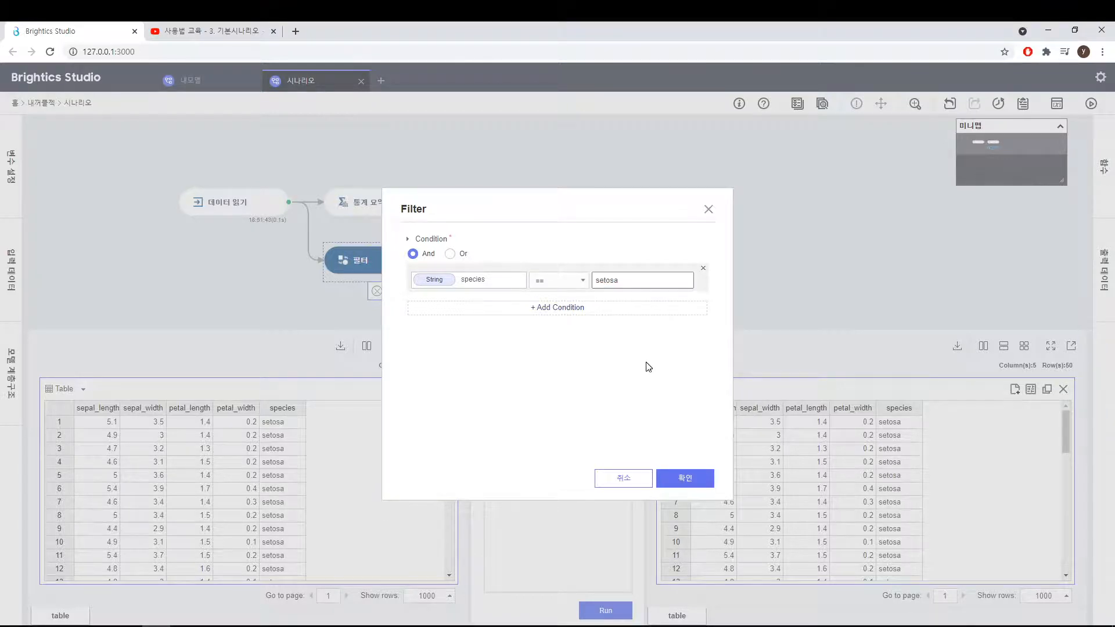
left_click(685, 484)
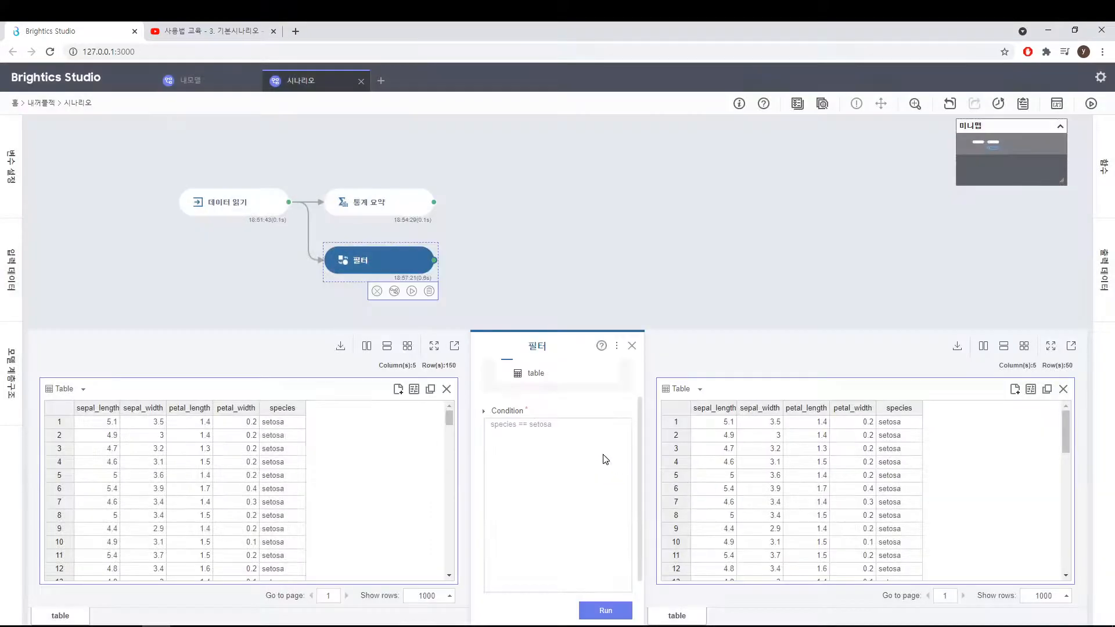
left_click(609, 610)
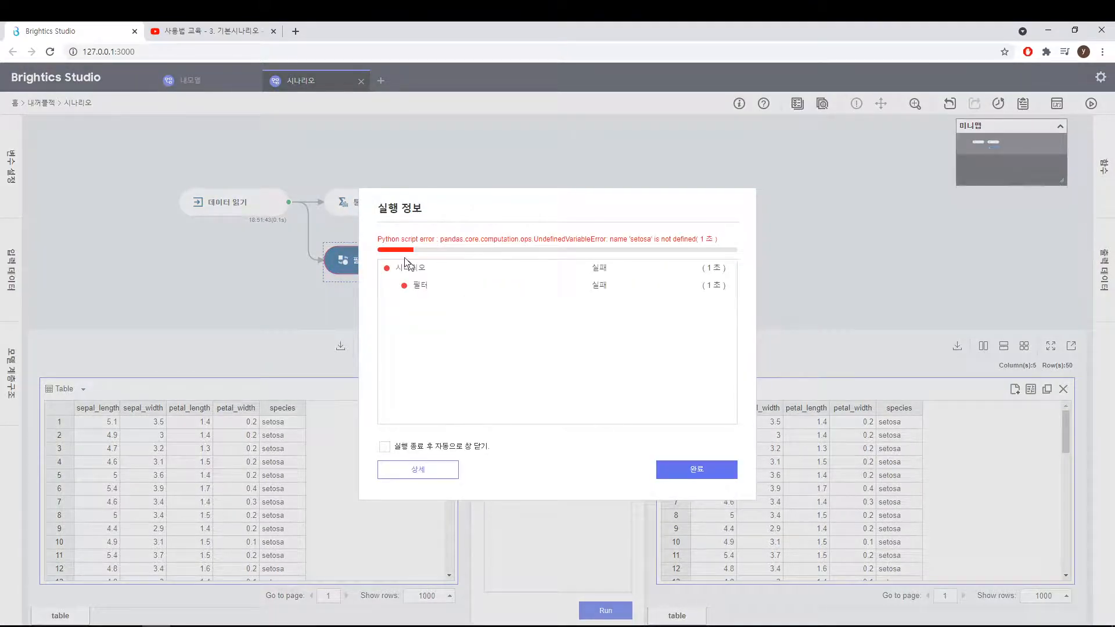
left_click_drag(471, 208, 574, 214)
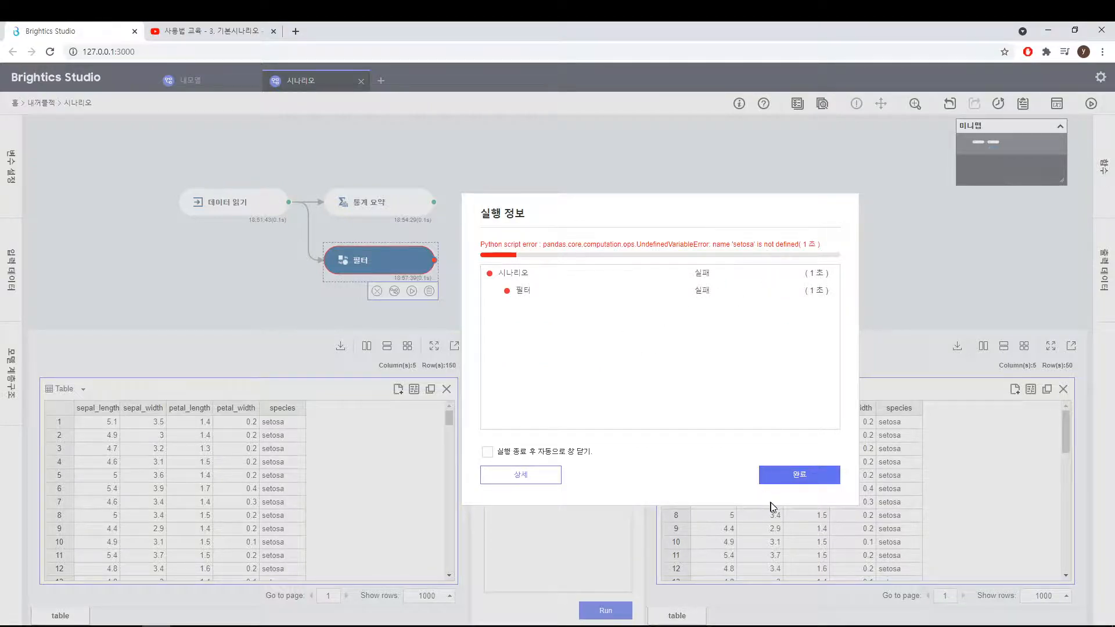
left_click(801, 482)
Step: Set the operator of the 필터 condition on species to Contain with setosa, run the function and dismiss the execution report
left_click(572, 463)
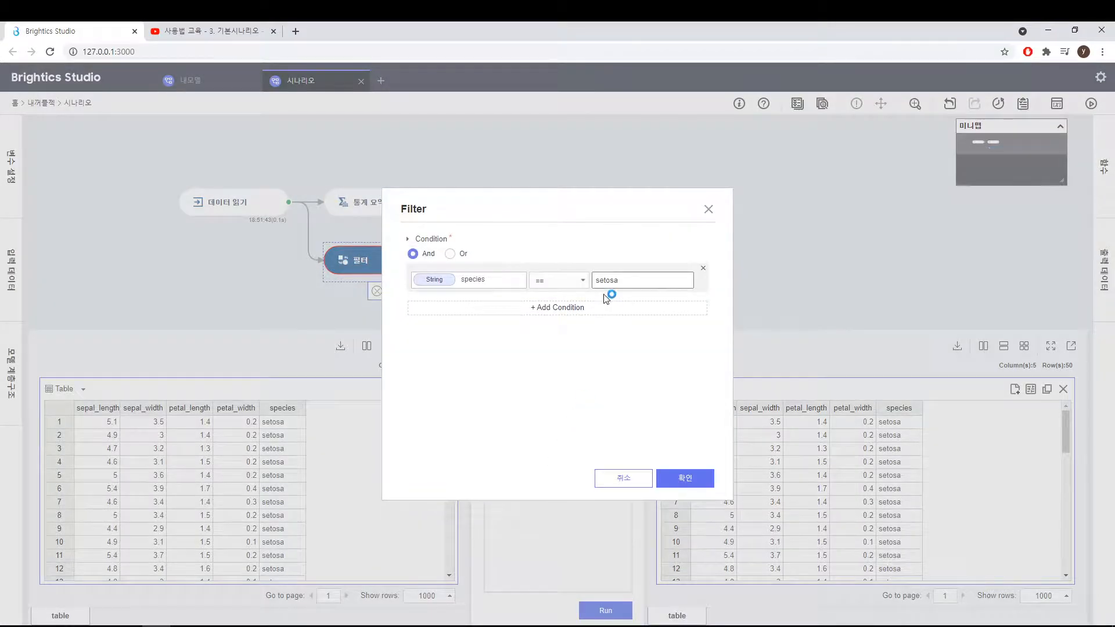
left_click(574, 282)
left_click_drag(583, 313, 583, 331)
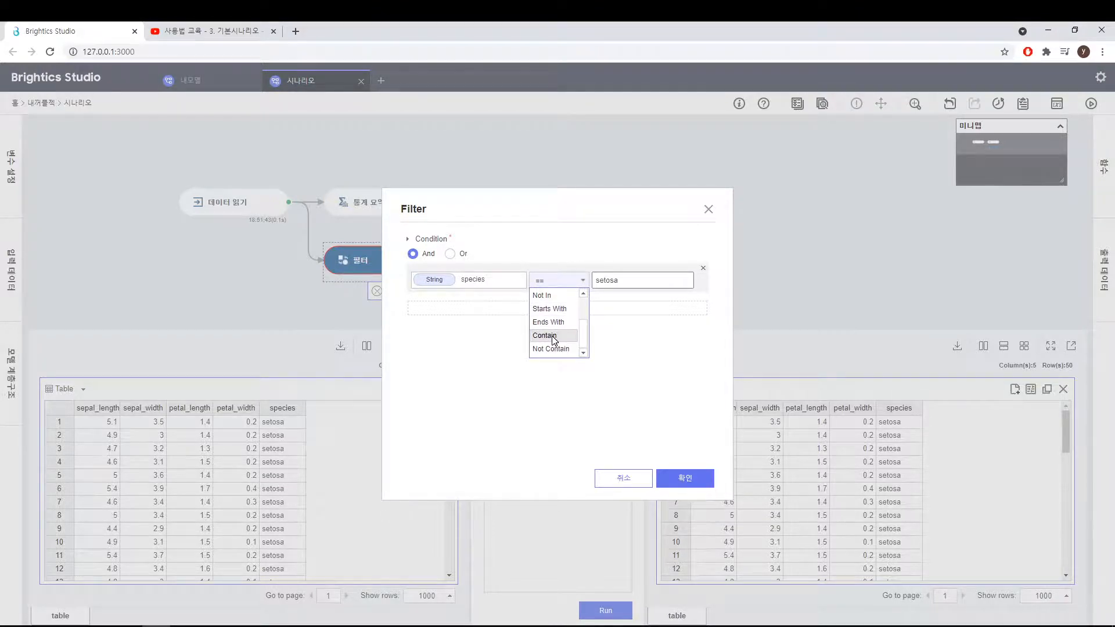
left_click(554, 337)
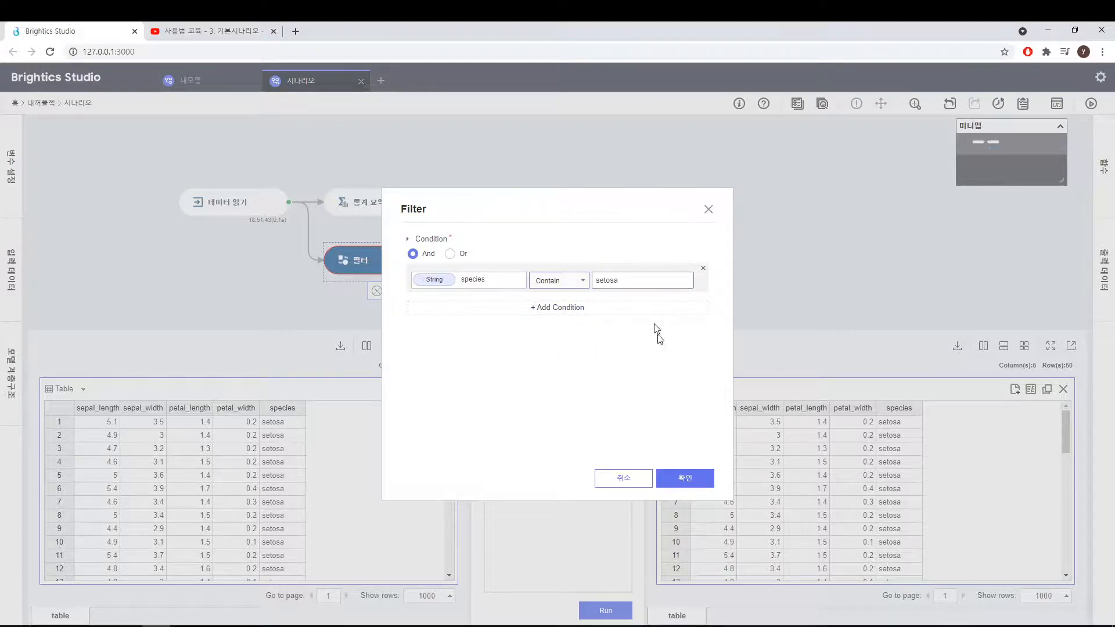
left_click(685, 480)
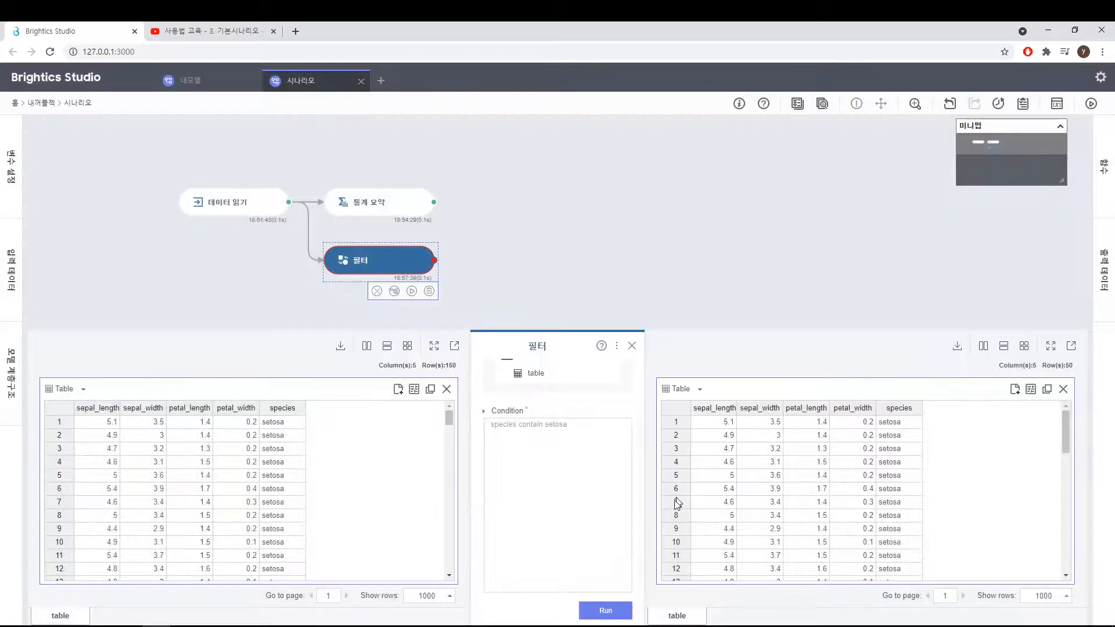
left_click(610, 620)
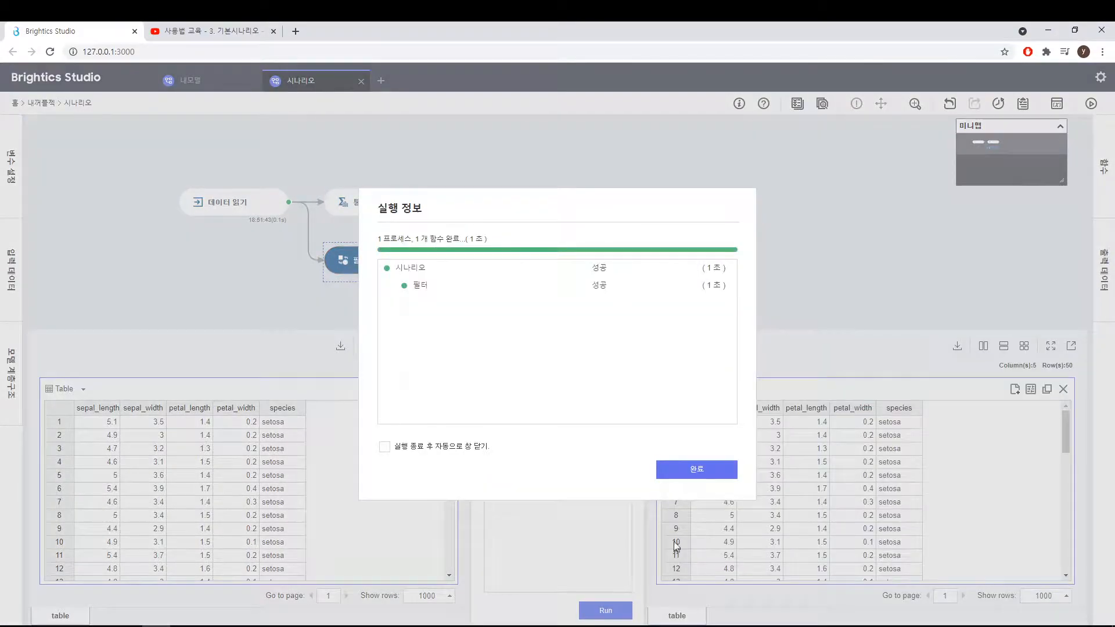
left_click(710, 468)
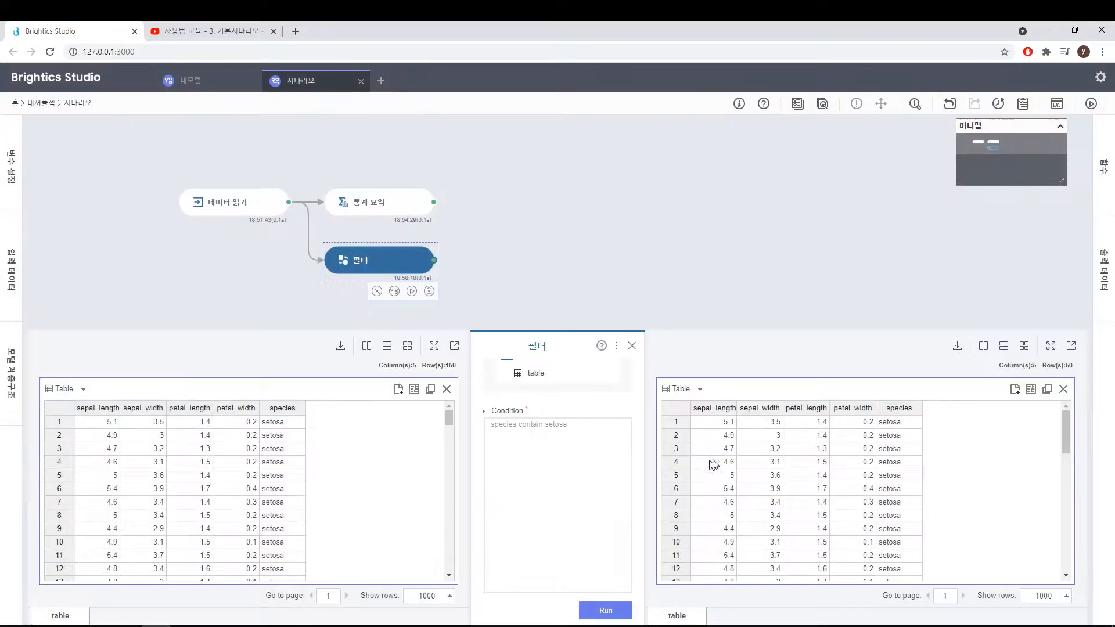
left_click(616, 442)
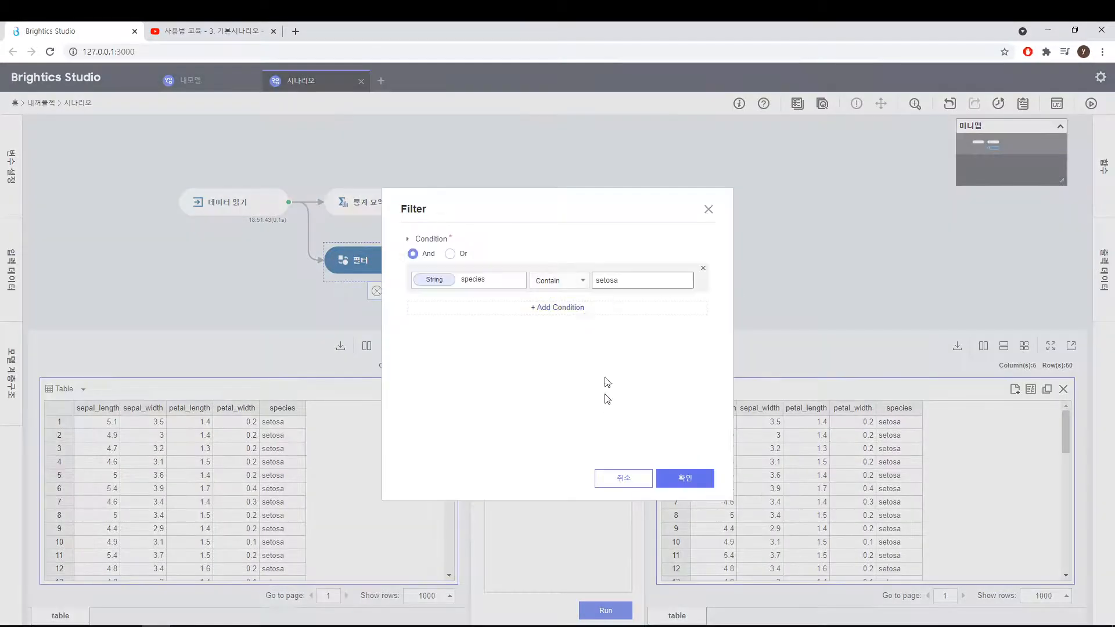
left_click(573, 281)
left_click(542, 296)
left_click(710, 212)
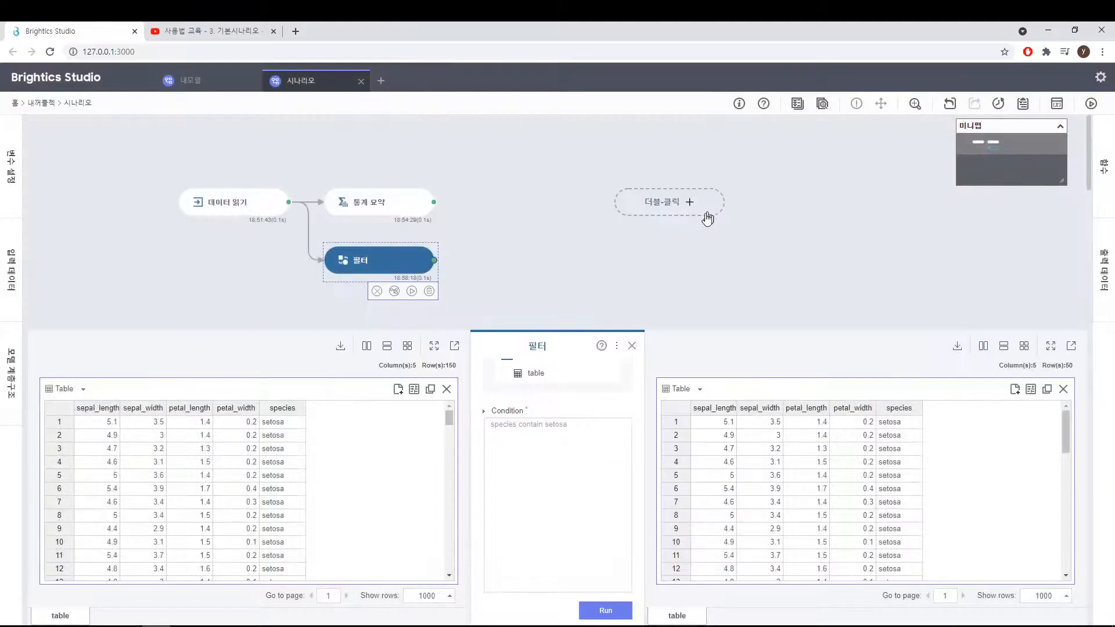
left_click(632, 346)
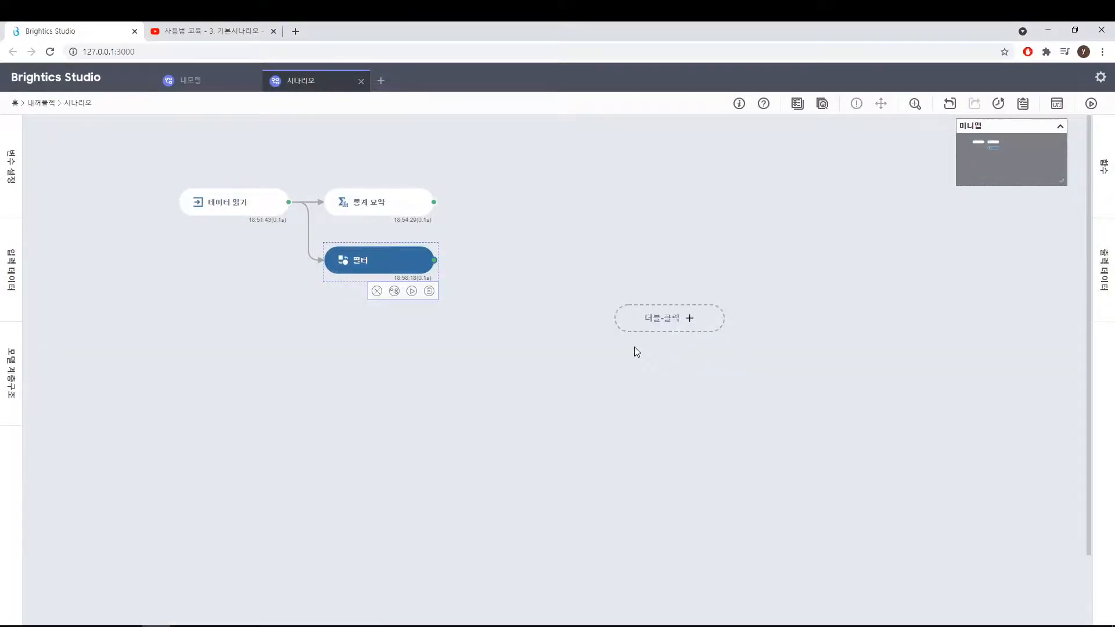
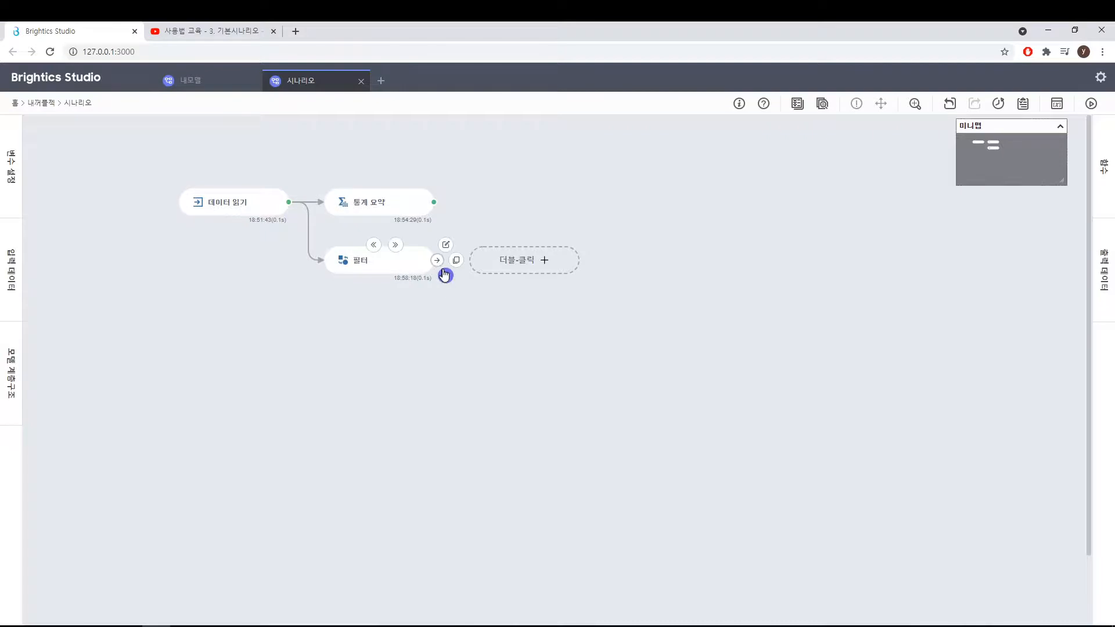
Step: Download the output table of the 필터 function as comma-delimited setosa.csv and close the Excel window that starts
left_click(398, 267)
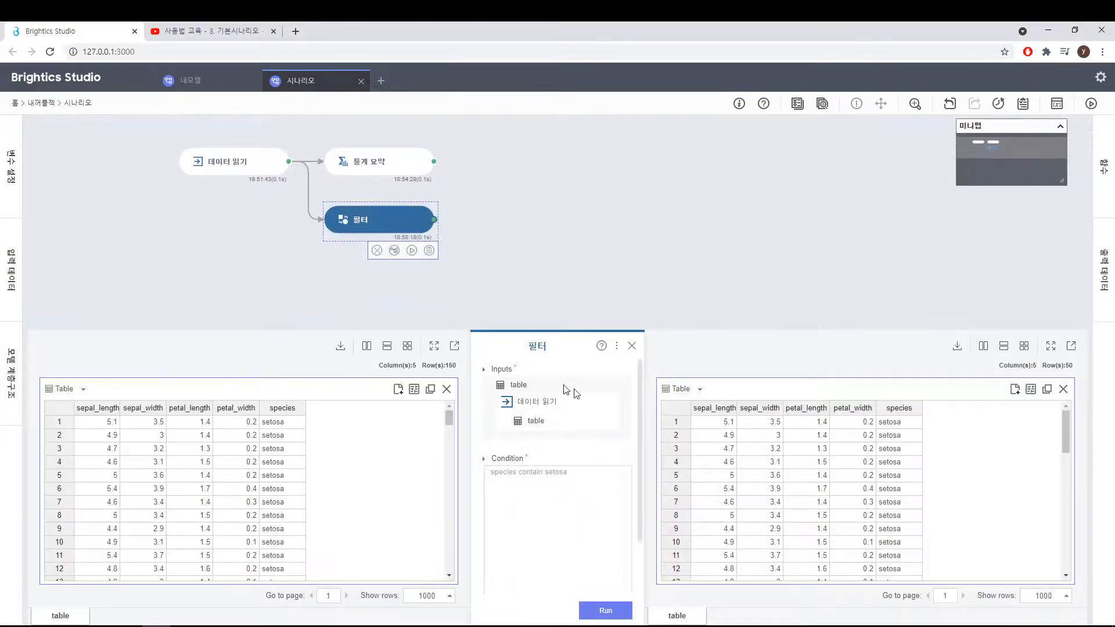
mouse_move(1069, 428)
left_mouse_down()
mouse_move(1069, 572)
mouse_move(1067, 418)
left_mouse_up()
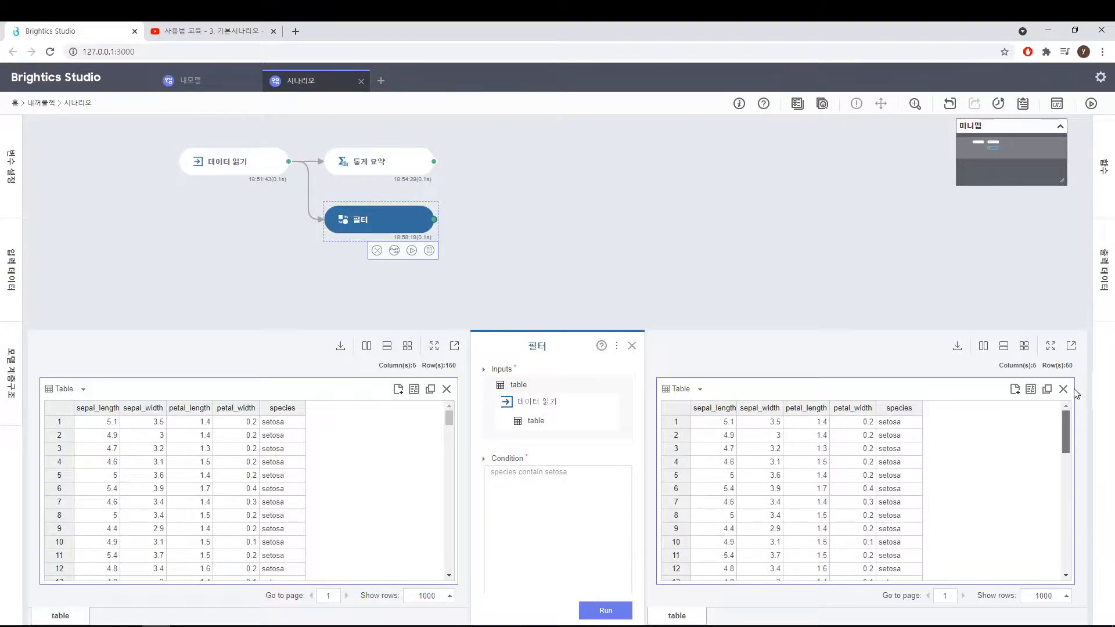
left_click(958, 347)
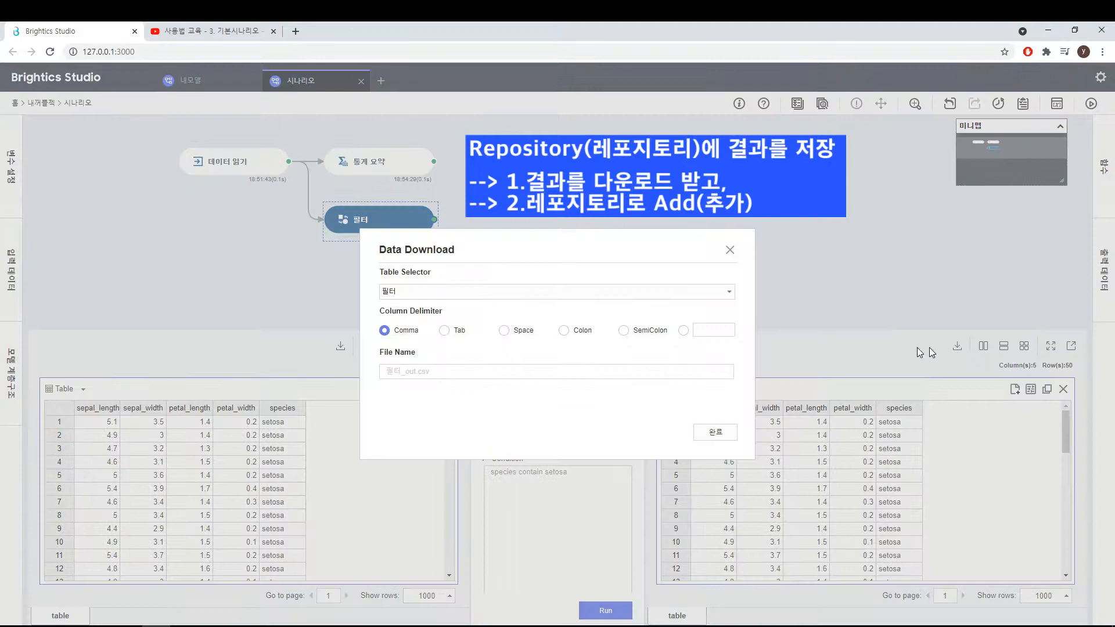
left_click(401, 372)
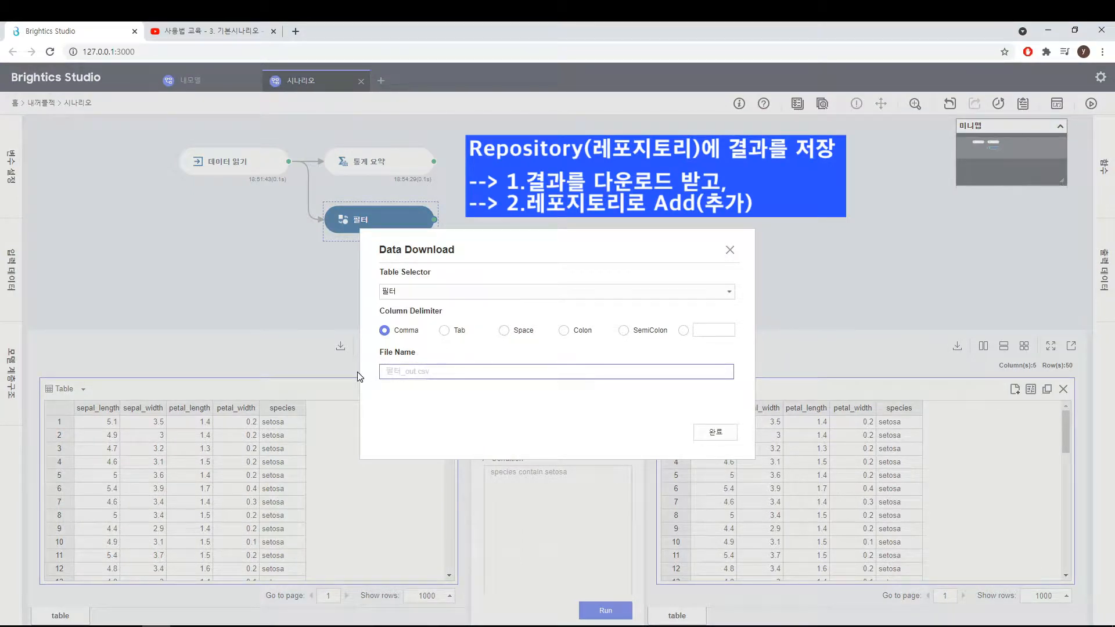
type("setosa.csv")
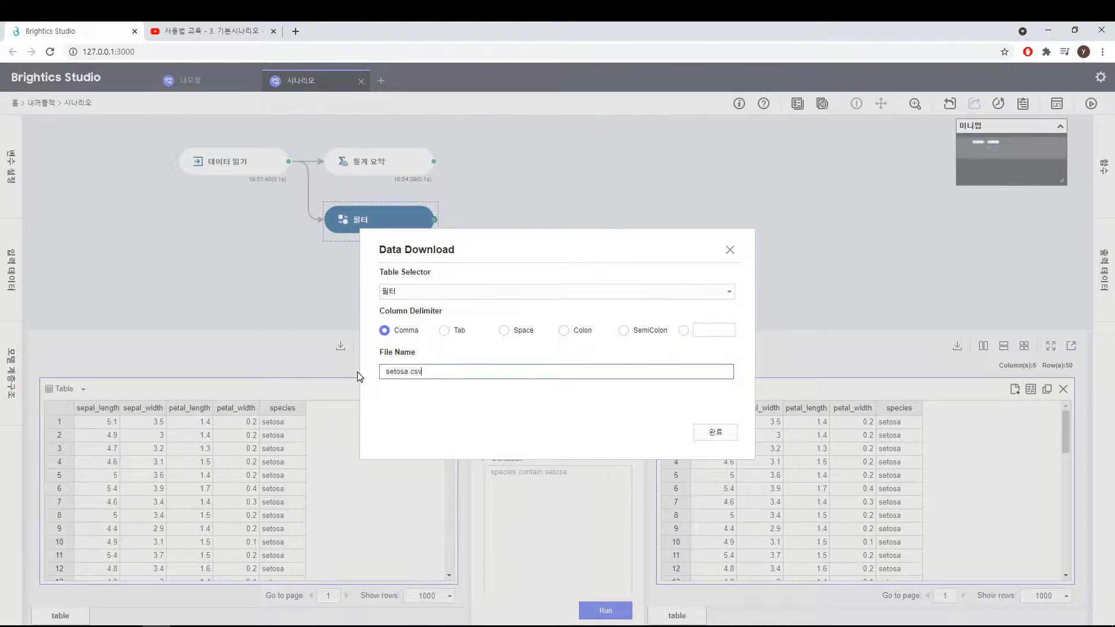
left_click(715, 433)
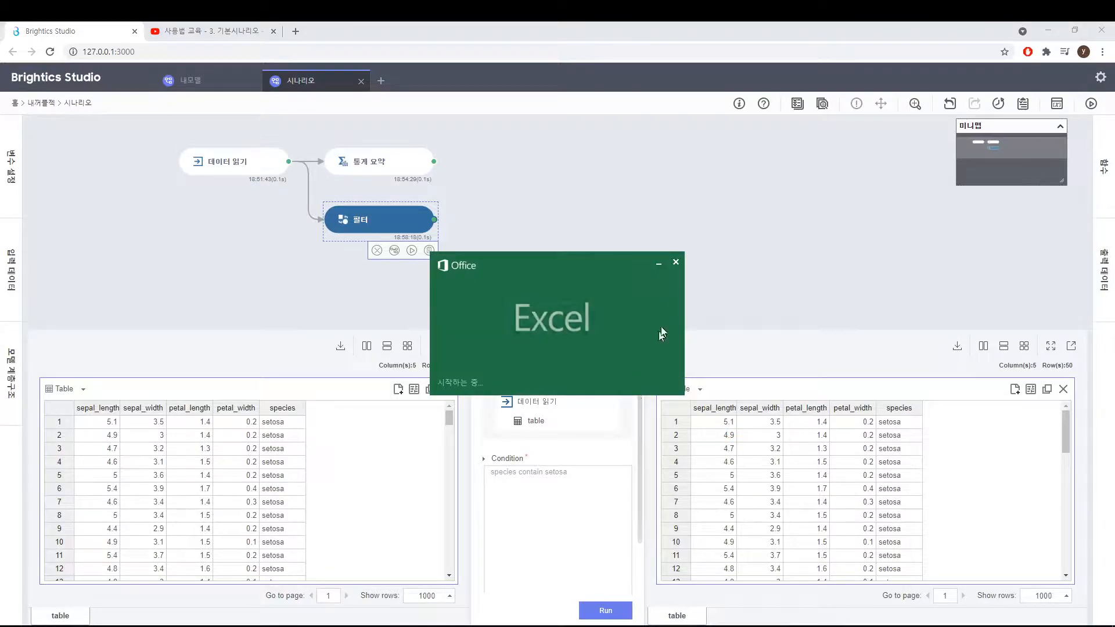
left_click(676, 263)
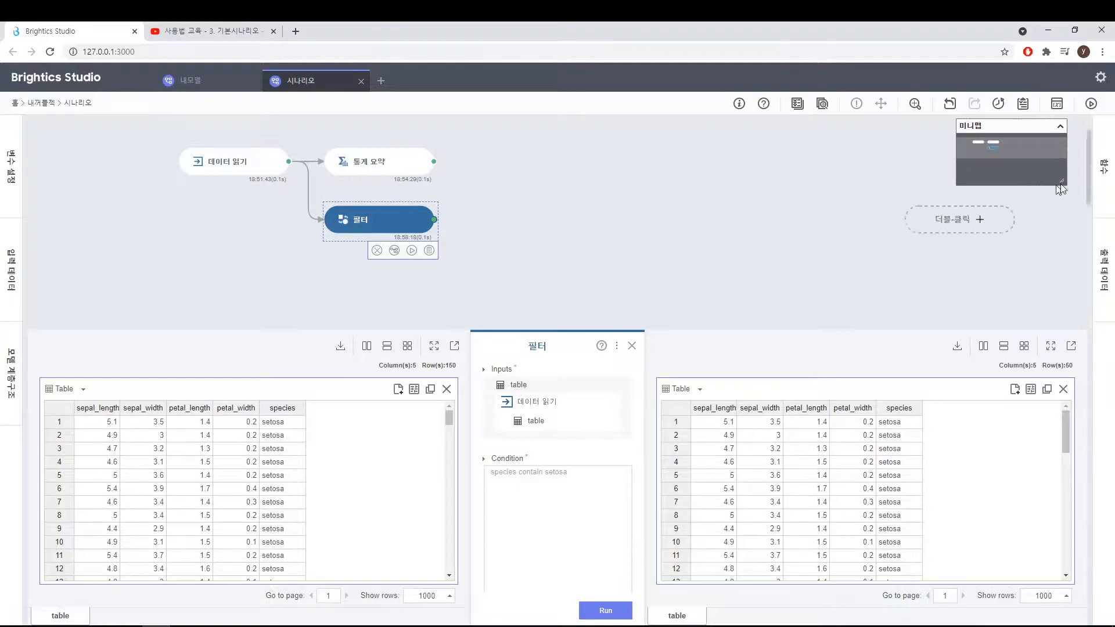
Step: Close the 필터 settings, start adding data to the repository and choose the local file setosa.csv from the 다운로드 folder
left_click(636, 340)
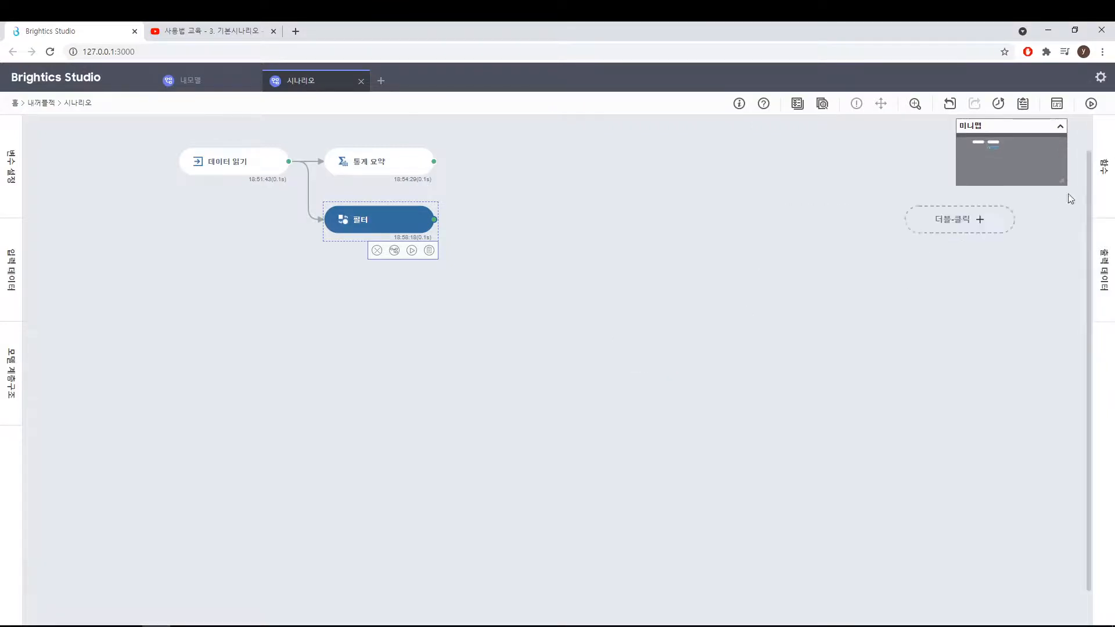
left_click(1107, 152)
left_click(1046, 157)
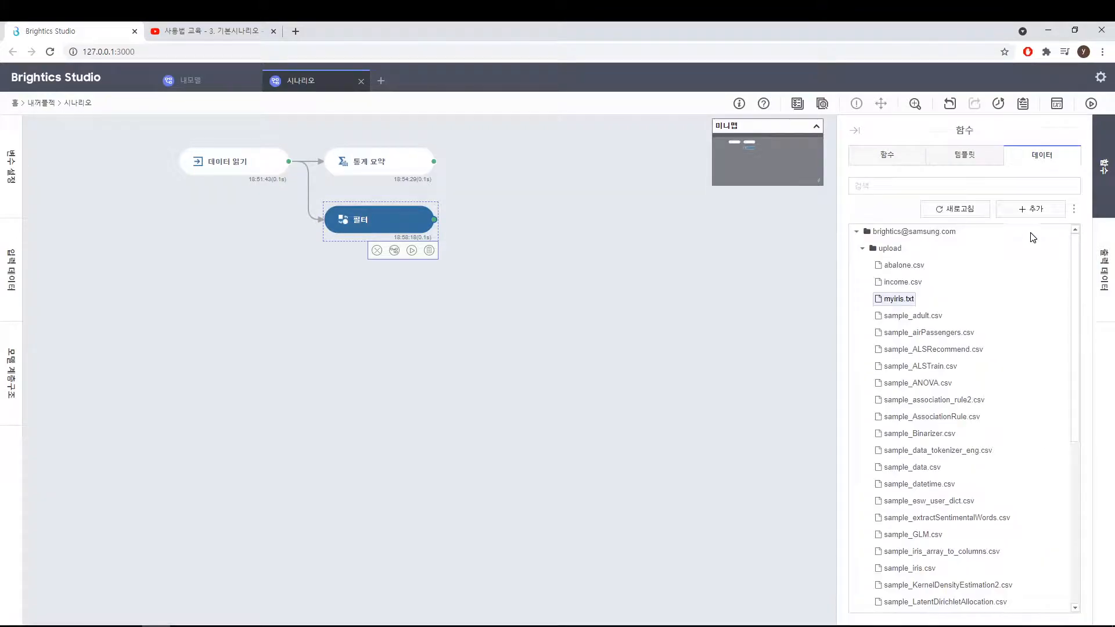
left_click(1036, 210)
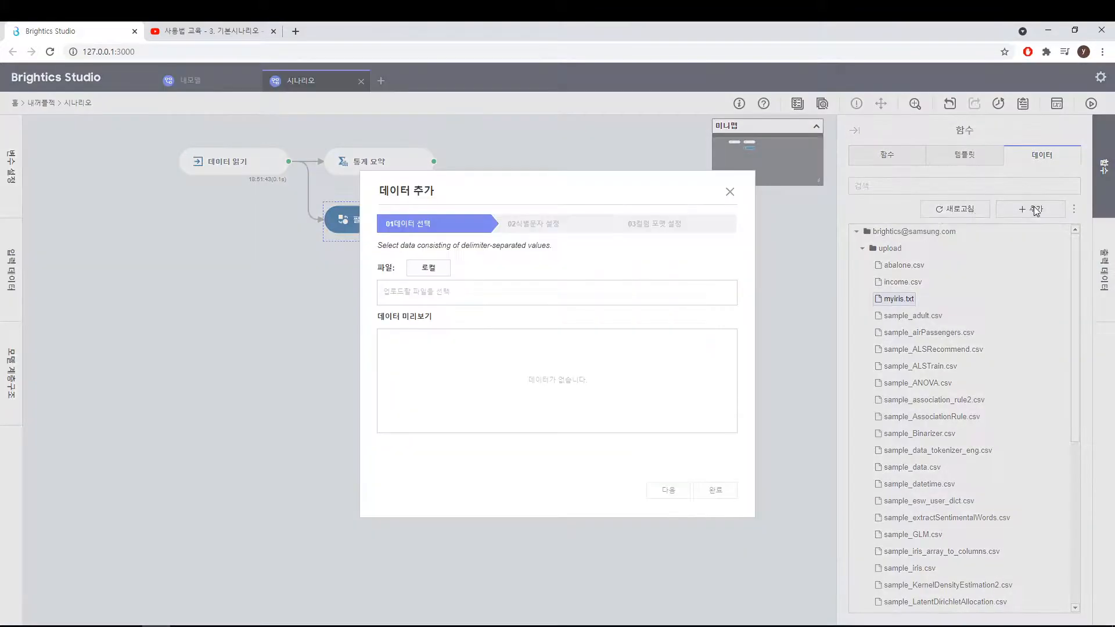
left_click(430, 271)
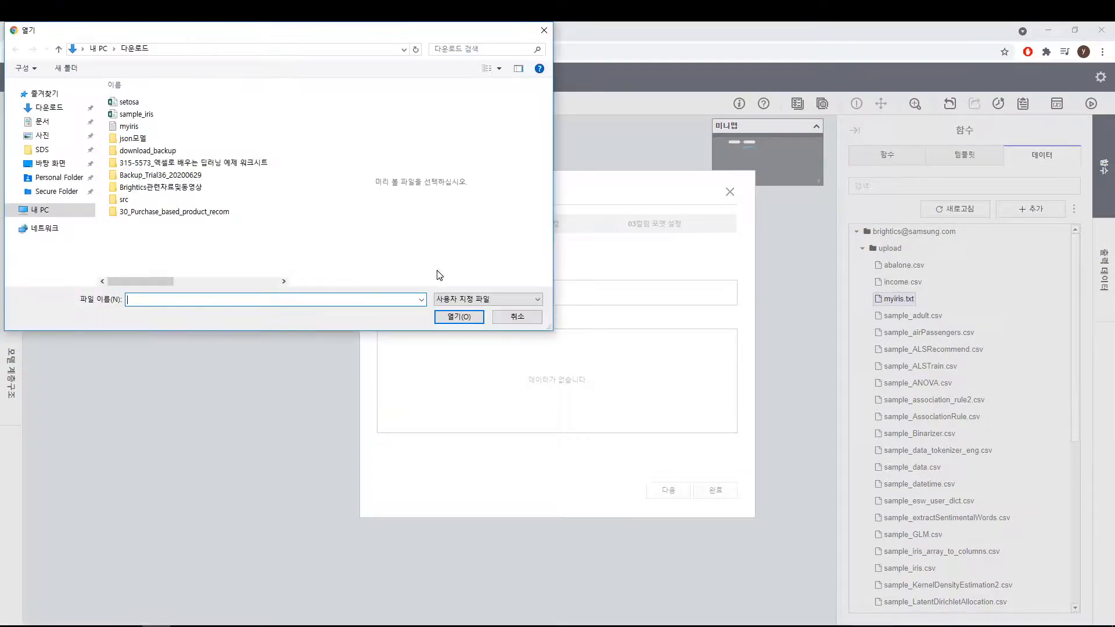
left_click(131, 102)
left_click(459, 317)
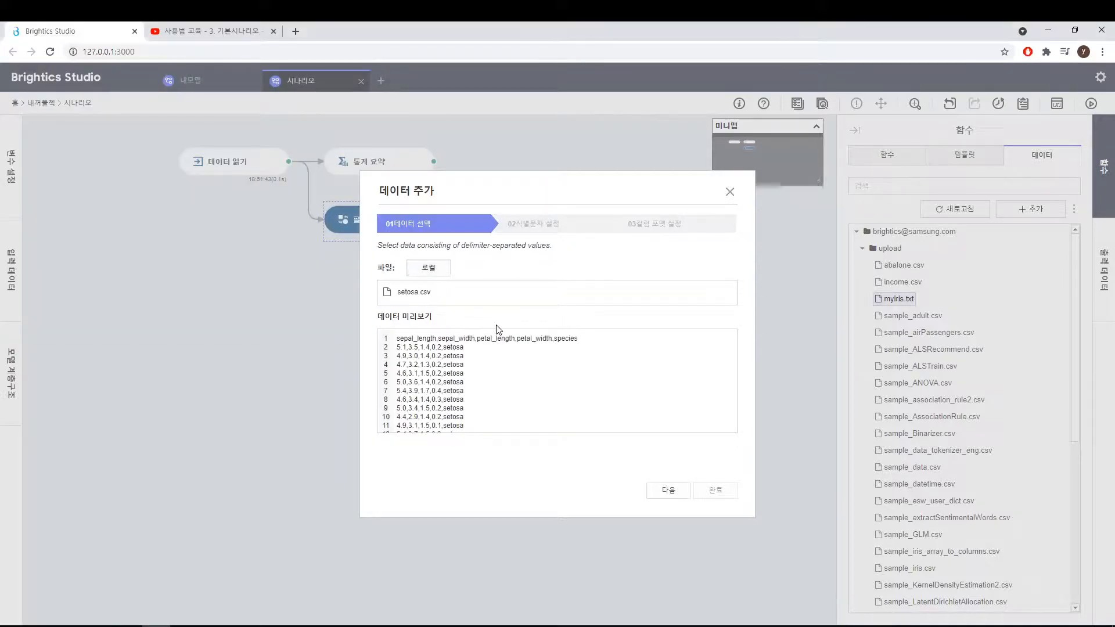
Step: Finish adding setosa.csv with the Comma delimiter and the proposed column formats, and dismiss the confirmation
left_click(668, 489)
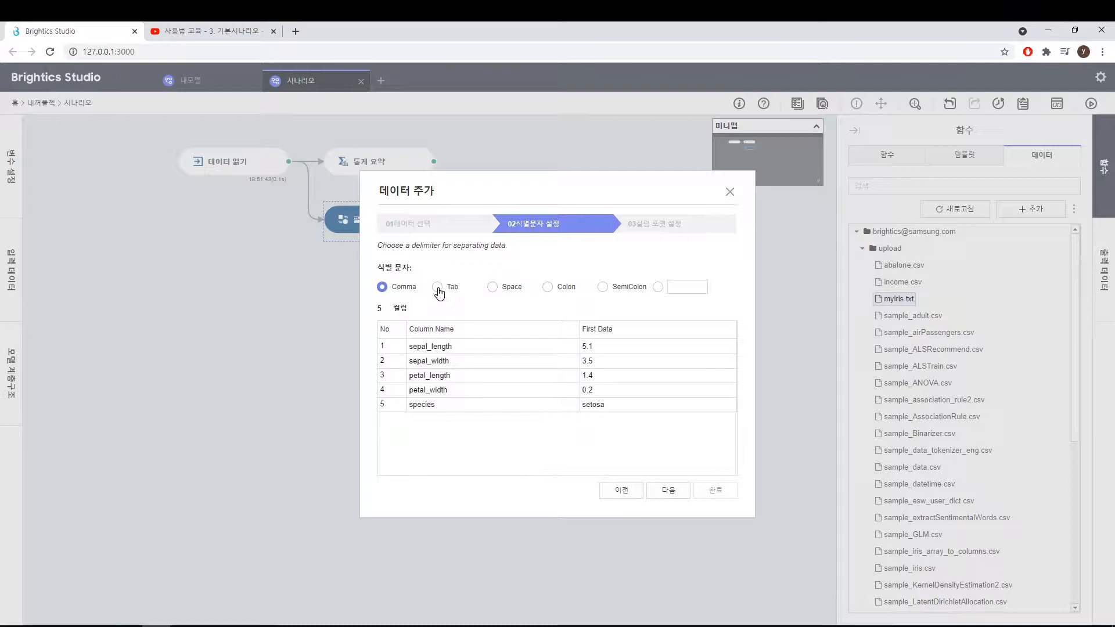
left_click(680, 493)
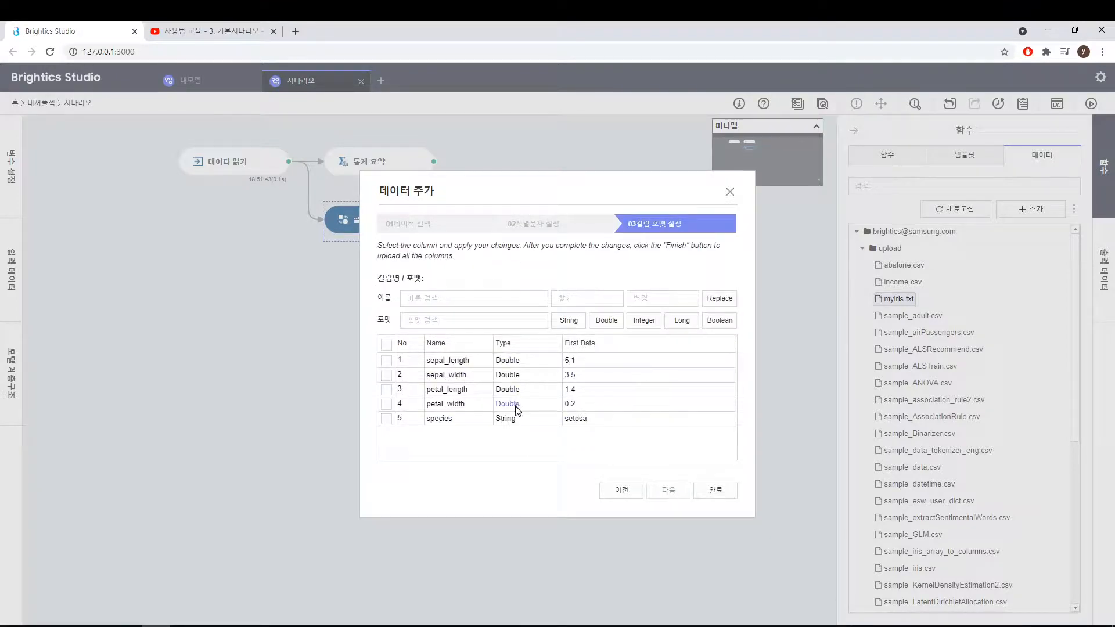
left_click(716, 491)
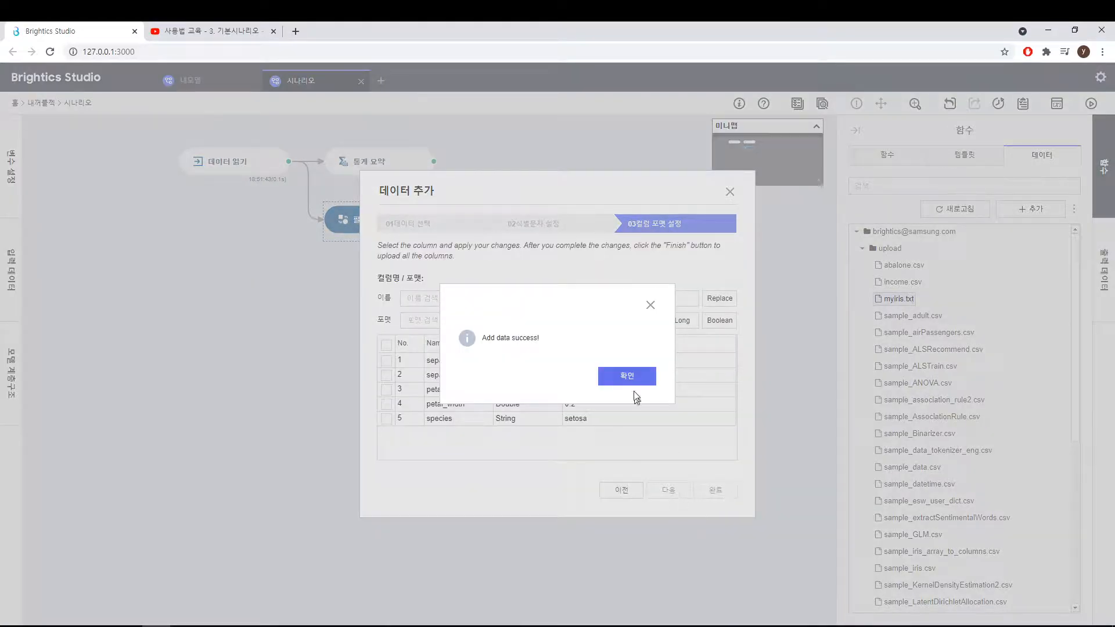
left_click(627, 377)
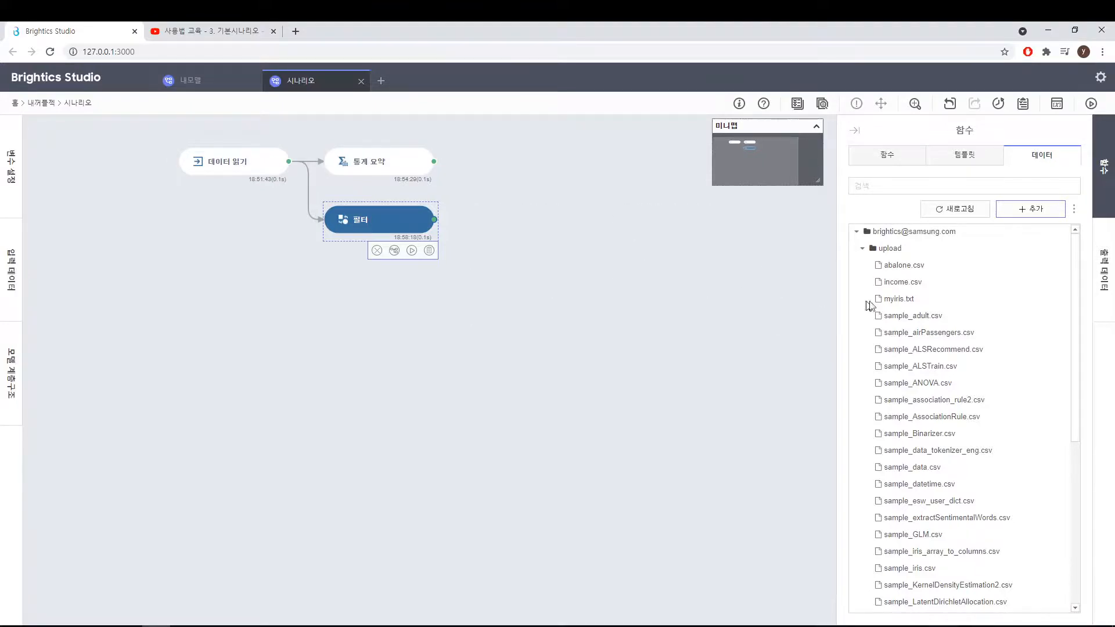
Step: Refresh the repository's data list and search it for se
left_click(959, 215)
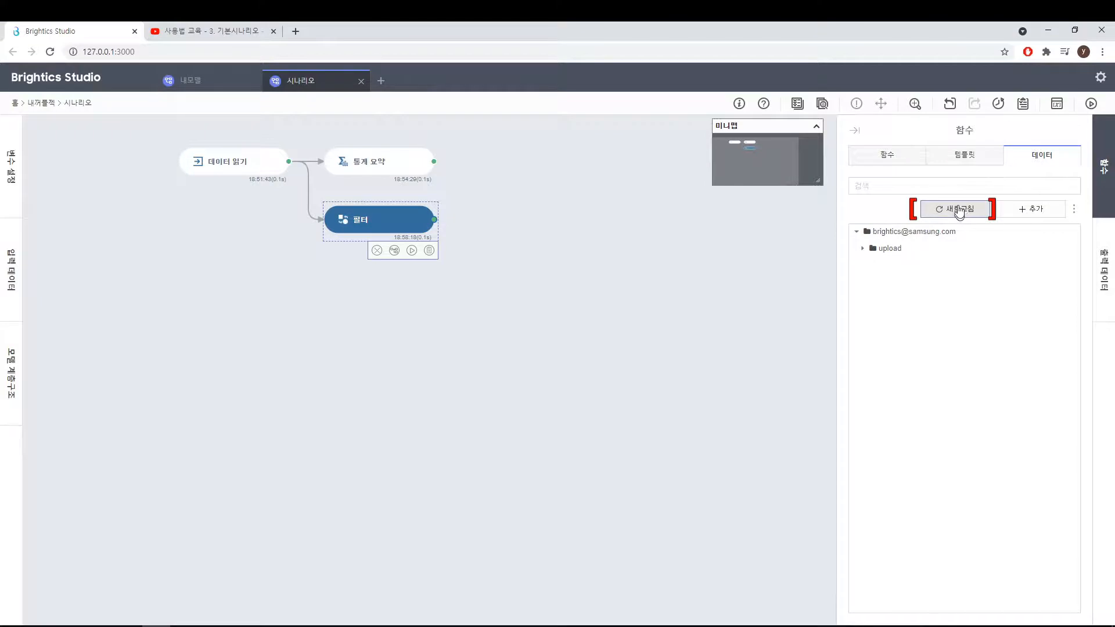
left_click(945, 185)
type("se")
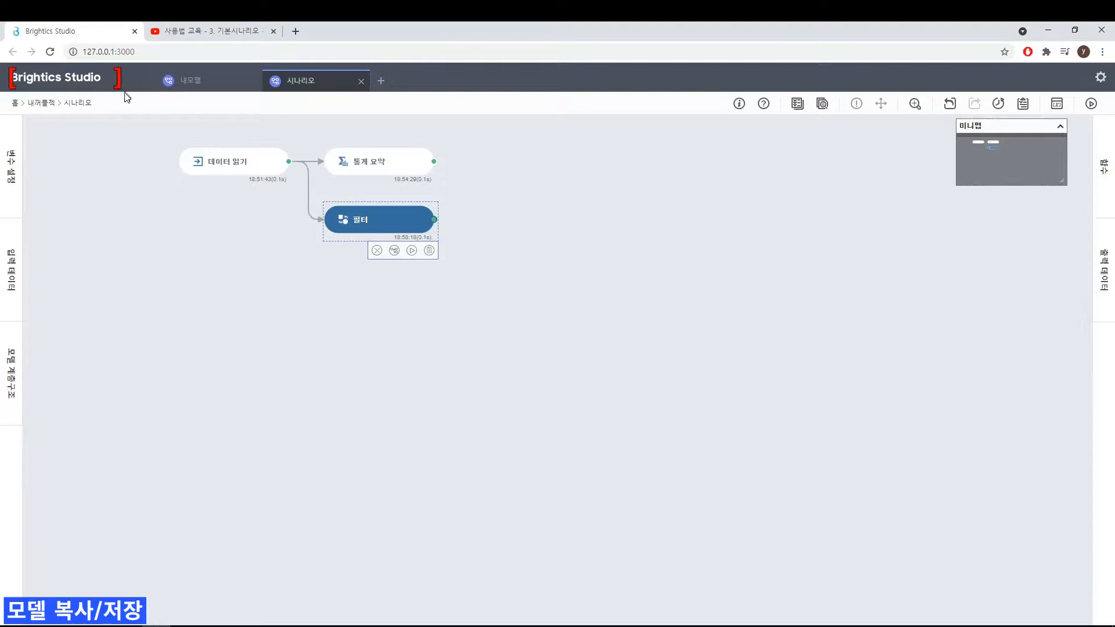
Step: Return to the project overview and create a new project named 플젝2
left_click(73, 86)
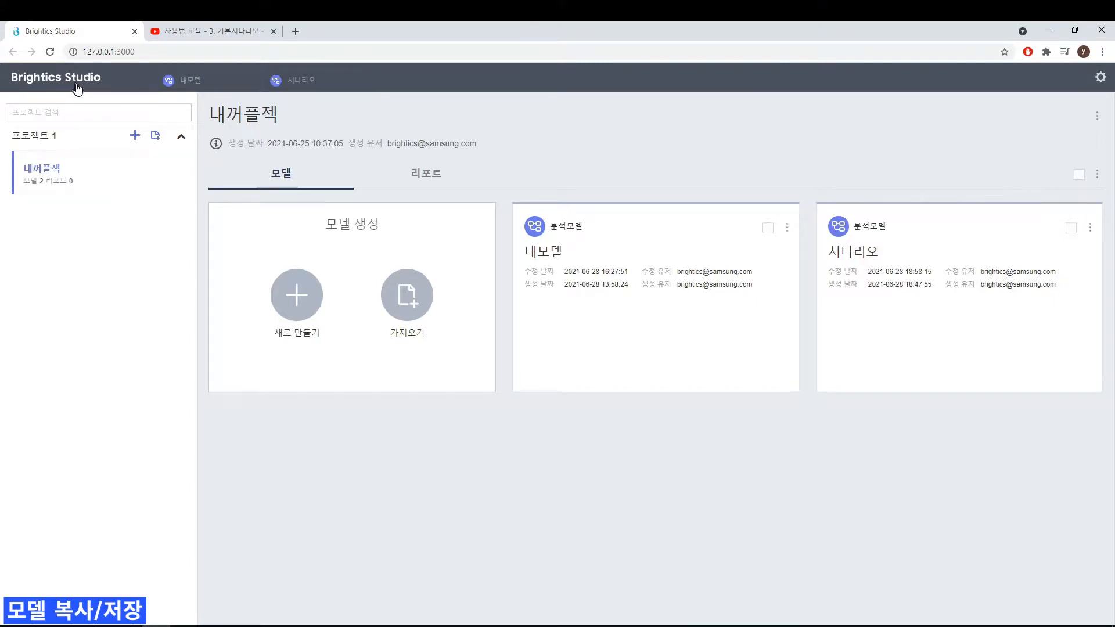
mouse_move(709, 363)
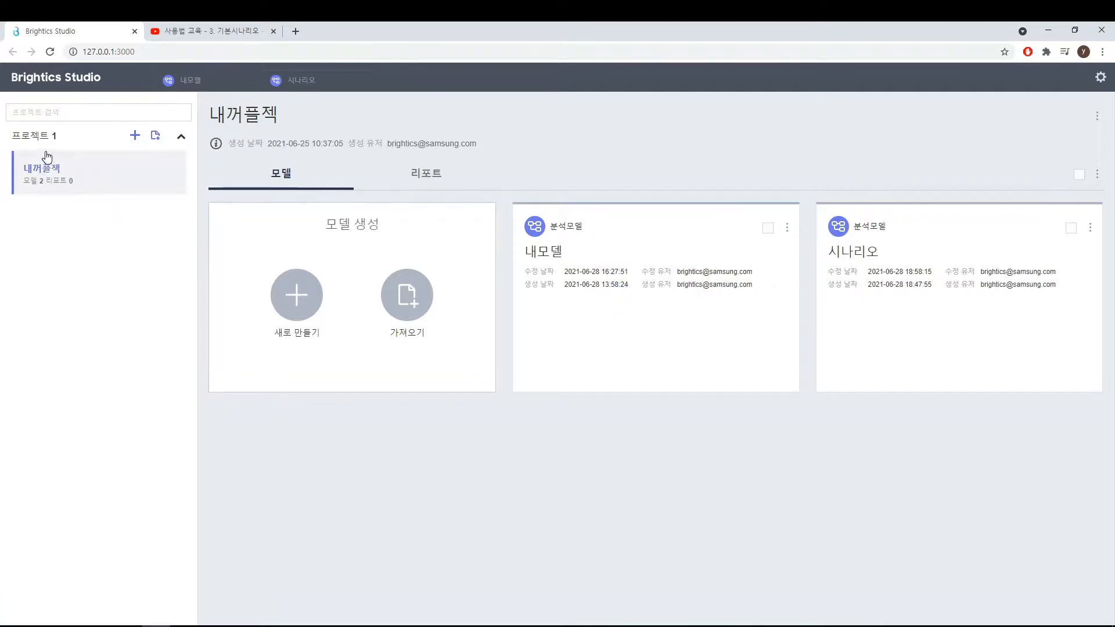
left_click(134, 139)
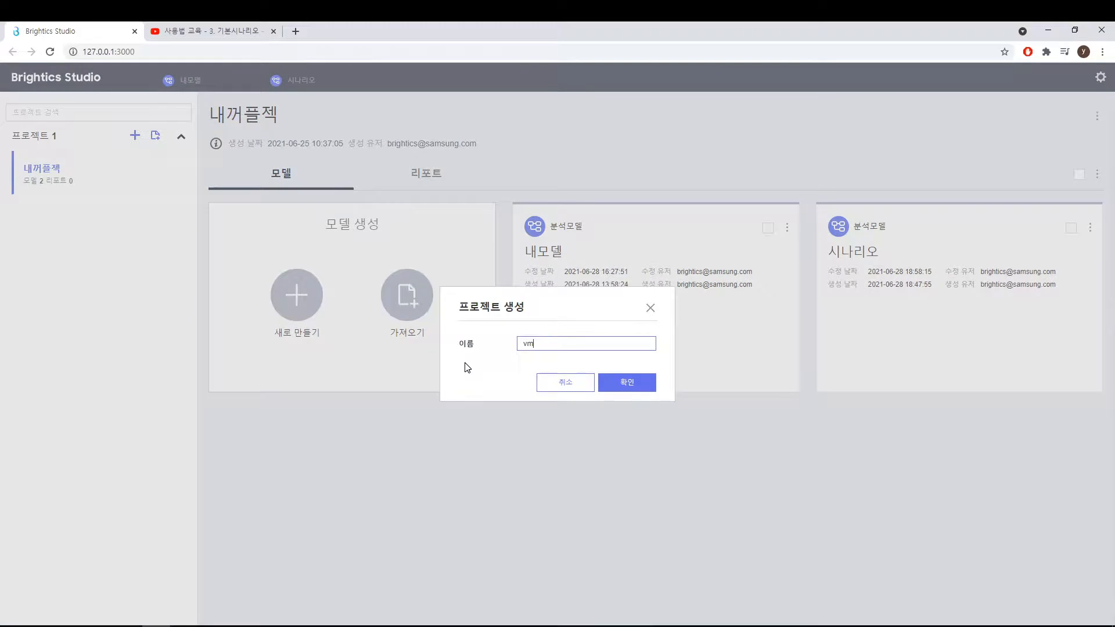
type("플지")
type("2")
left_click(627, 388)
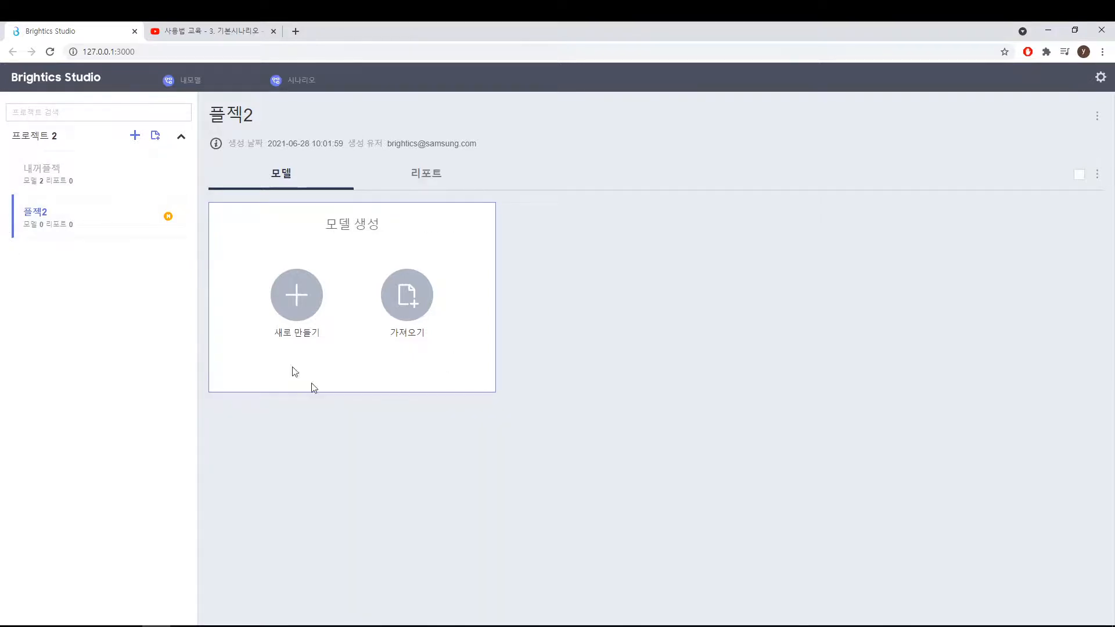
Step: Copy the 시나리오 model from the 내꺼플젝 project into 플젝2 under the name 시나리오_copy
left_click(61, 176)
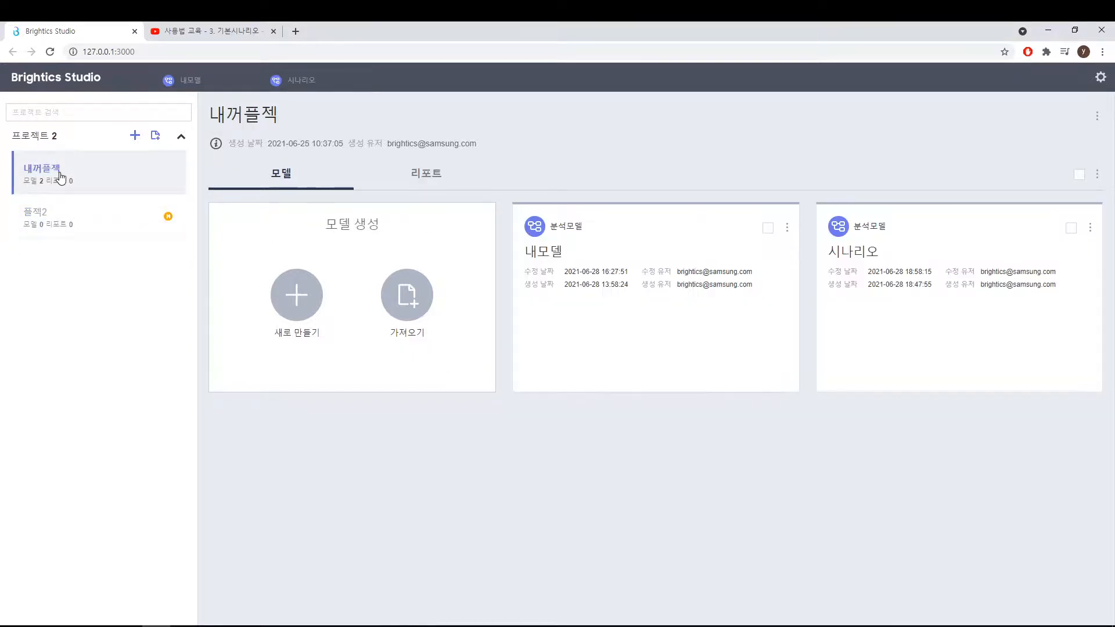
mouse_move(874, 286)
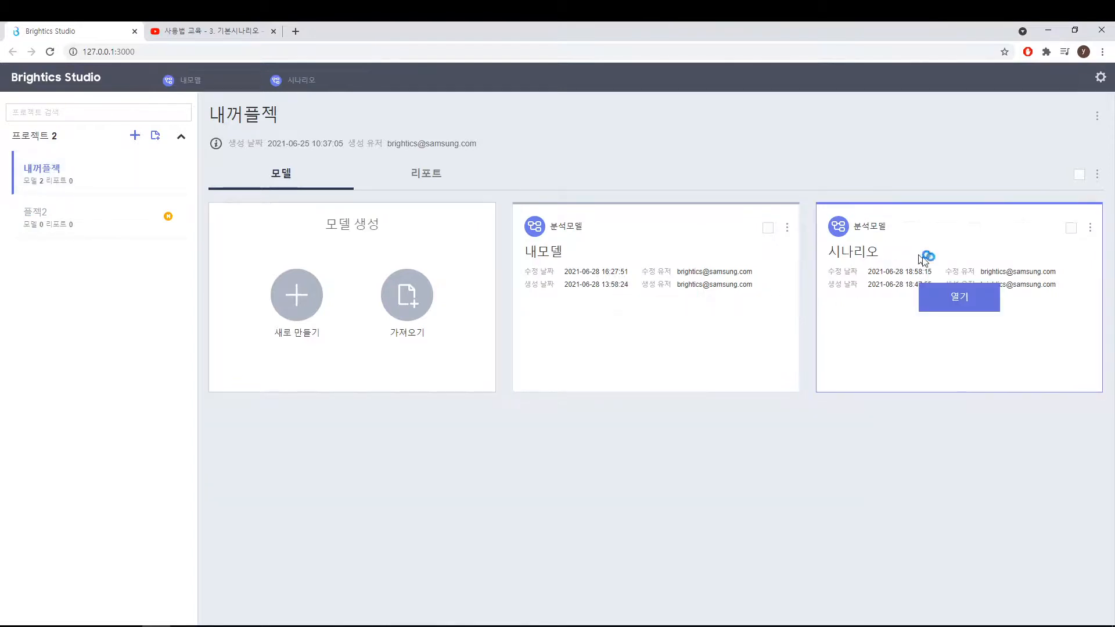
left_click(1090, 229)
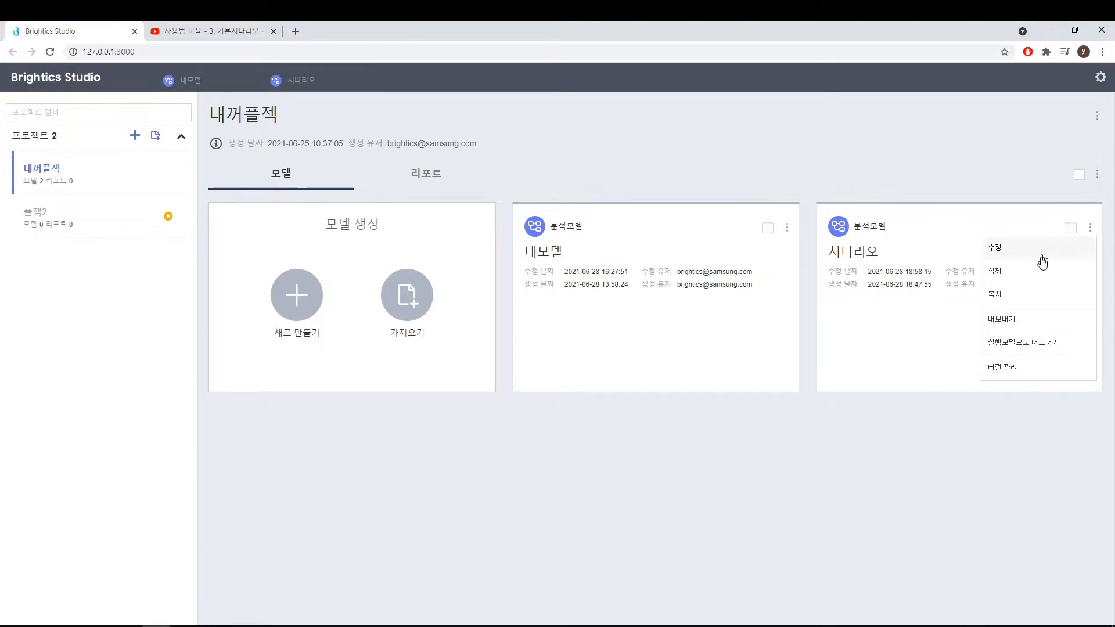
left_click(999, 296)
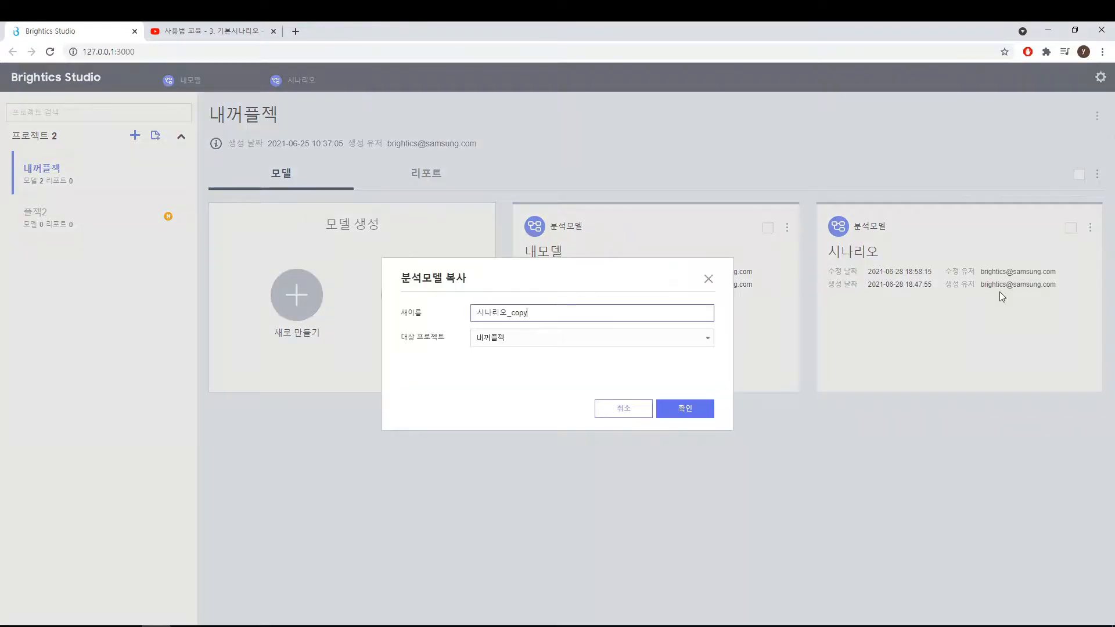
left_click(543, 343)
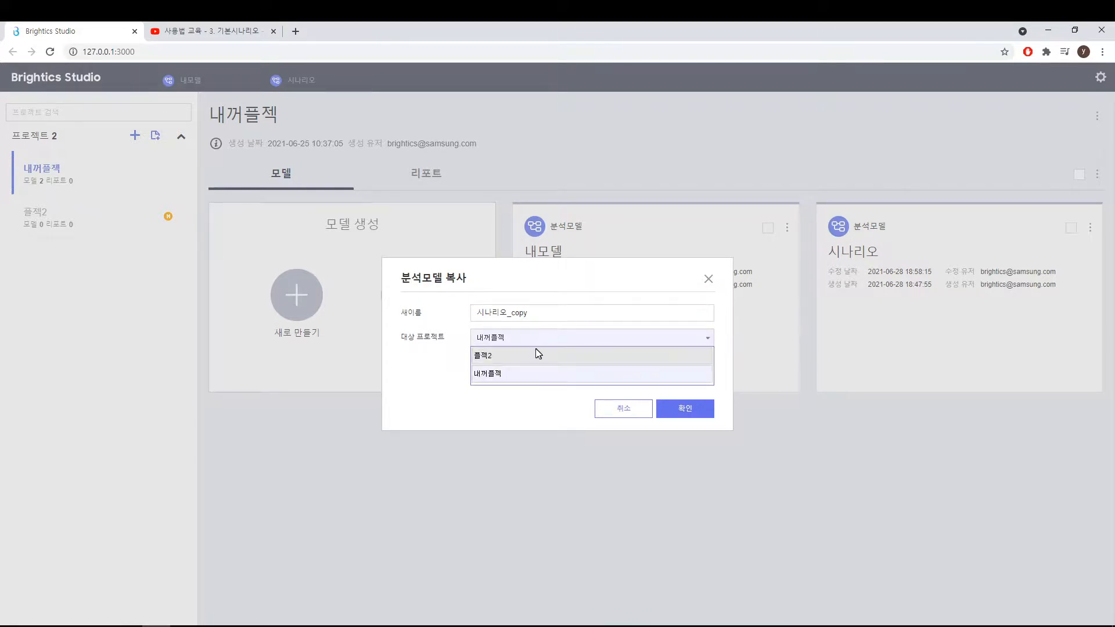
left_click(535, 356)
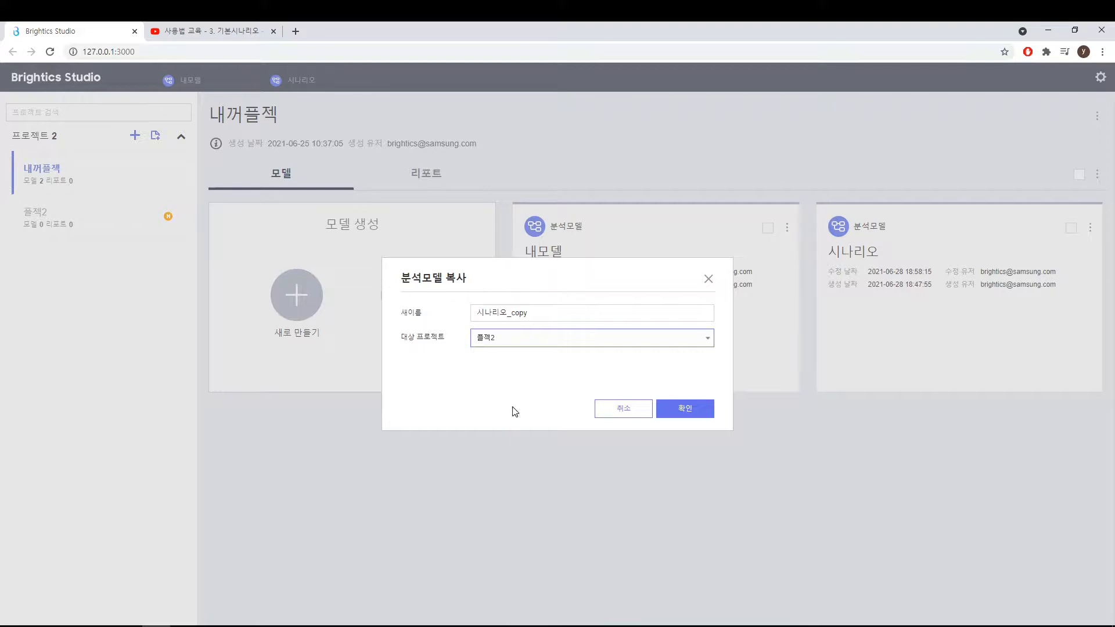
left_click(700, 413)
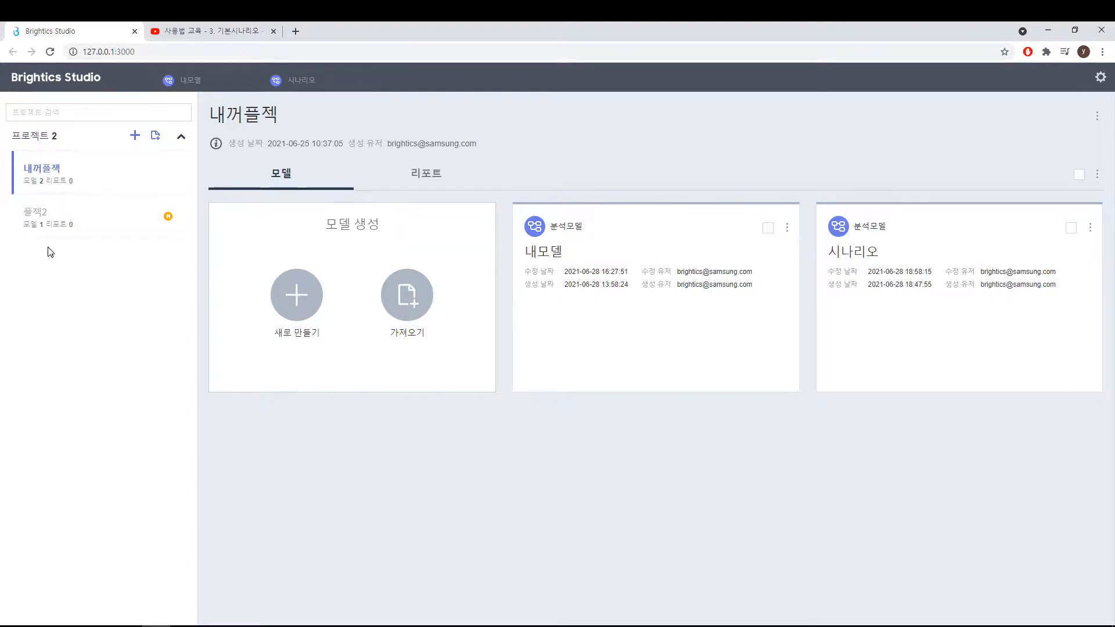
Step: Open 시나리오_copy in 플젝2 and review the settings of its 데이터 읽기, 통계 요약 and 필터 functions
left_click(56, 230)
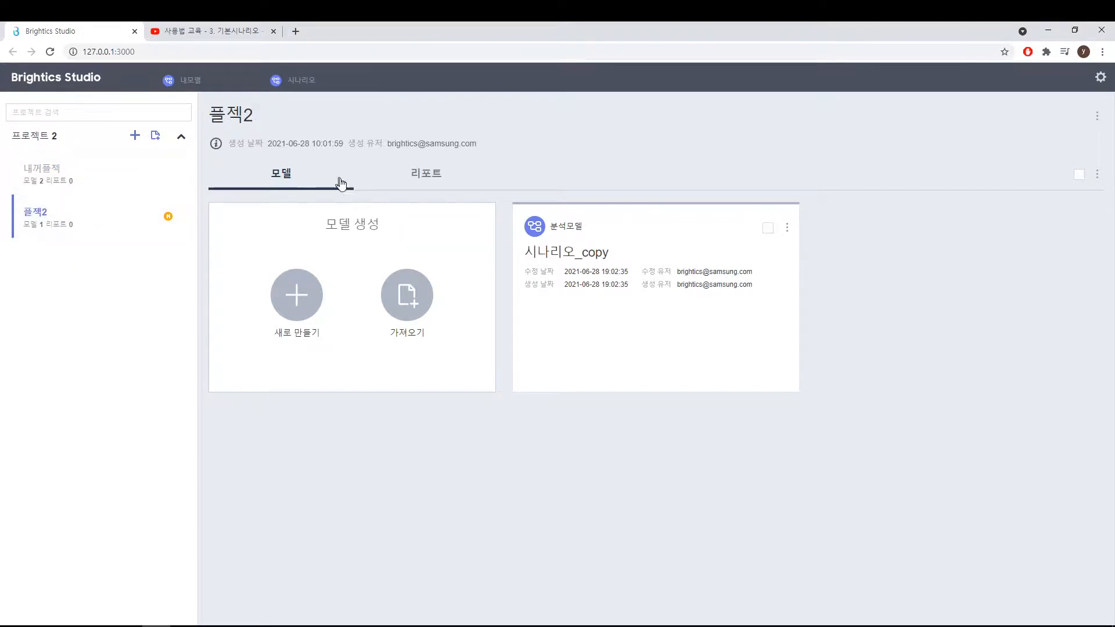
mouse_move(580, 276)
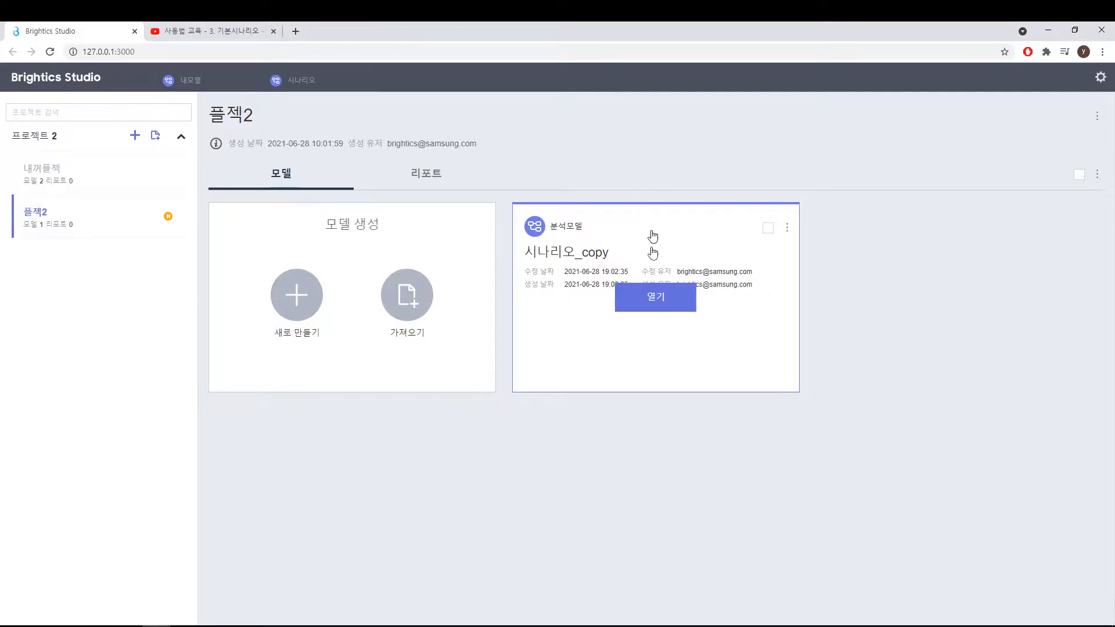
left_click(664, 304)
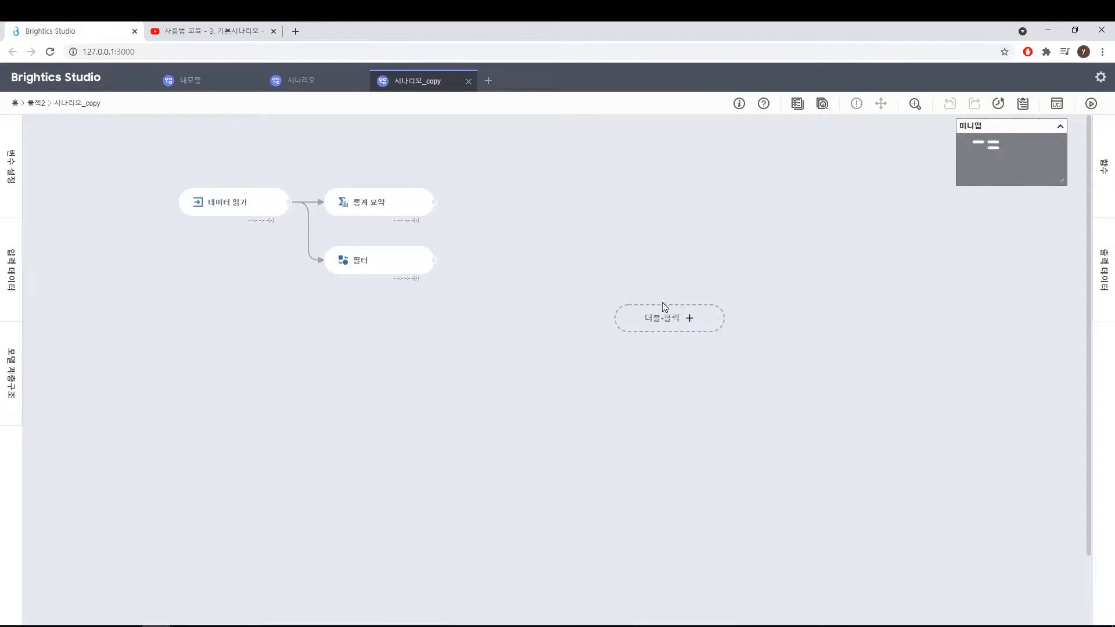
left_click(249, 209)
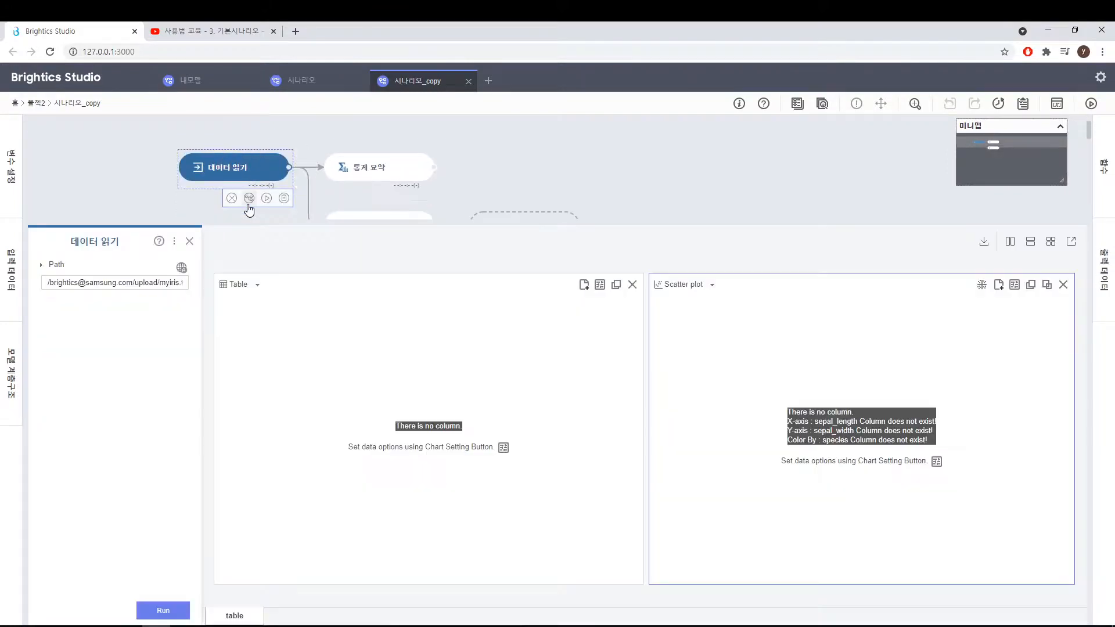
left_click(369, 170)
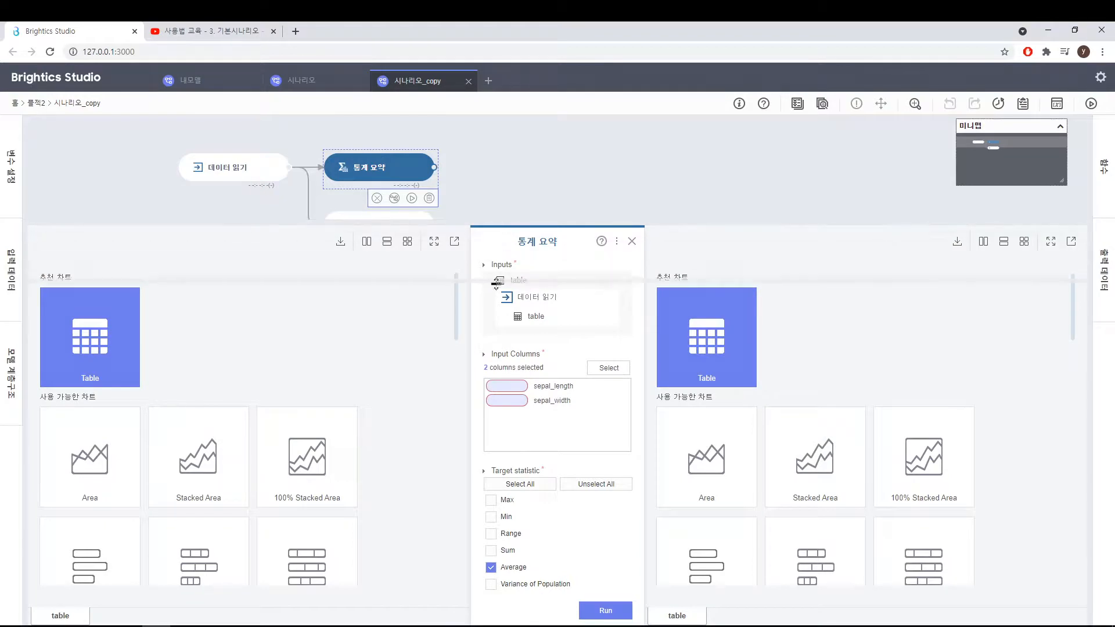
left_click_drag(497, 224, 497, 302)
left_click(379, 225)
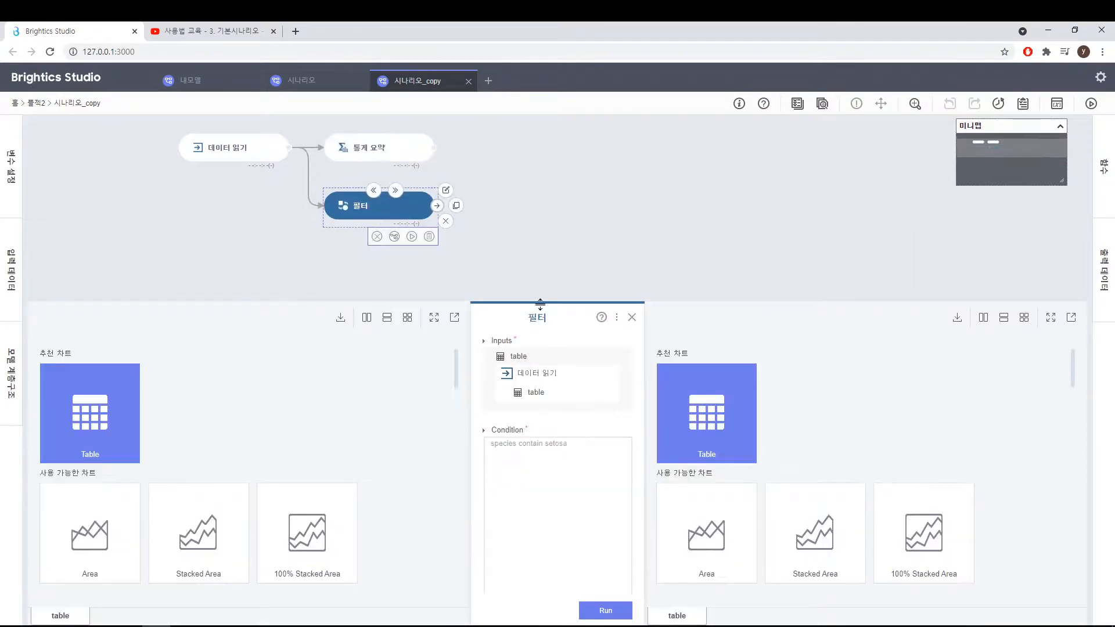
left_click(634, 320)
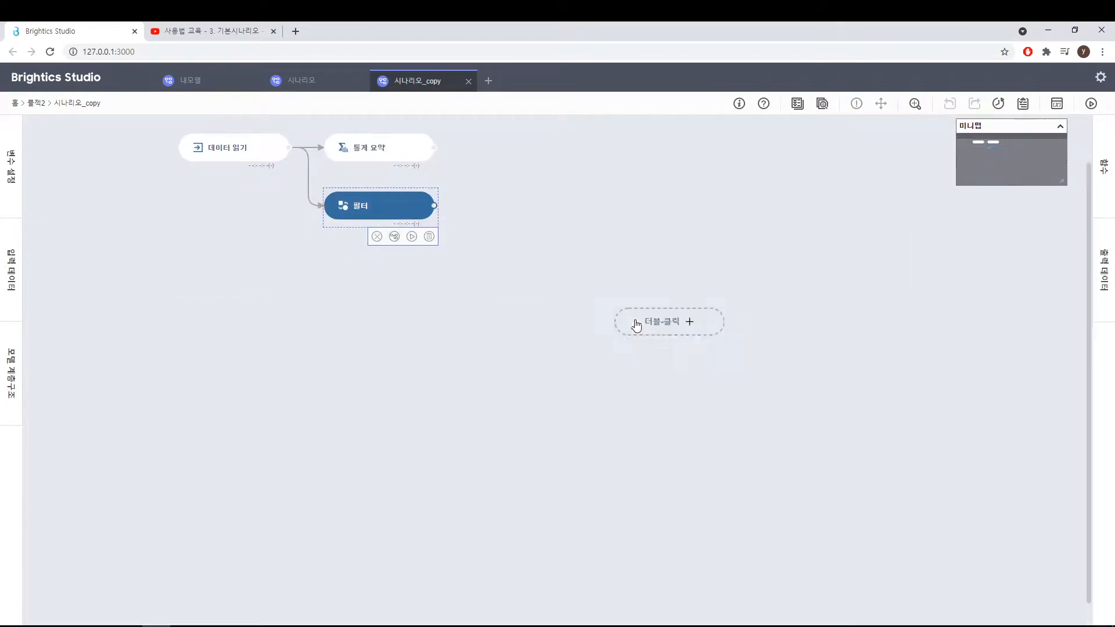
Step: Run all three functions of 시나리오_copy together and check the 통계 요약 output
left_click_drag(182, 173, 491, 308)
left_click(412, 292)
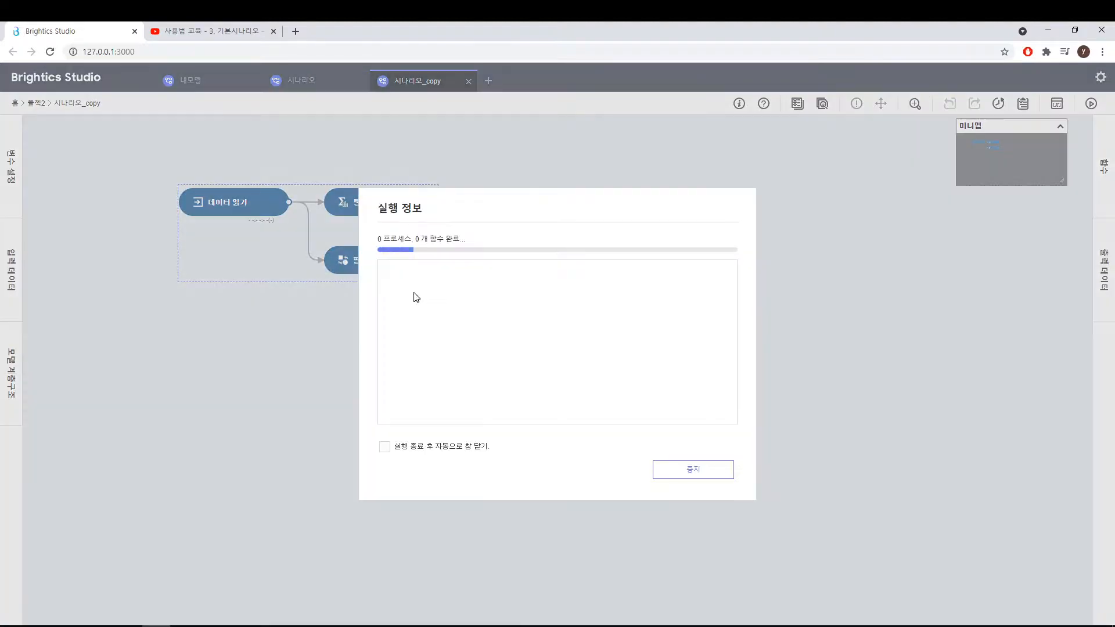
left_click(690, 468)
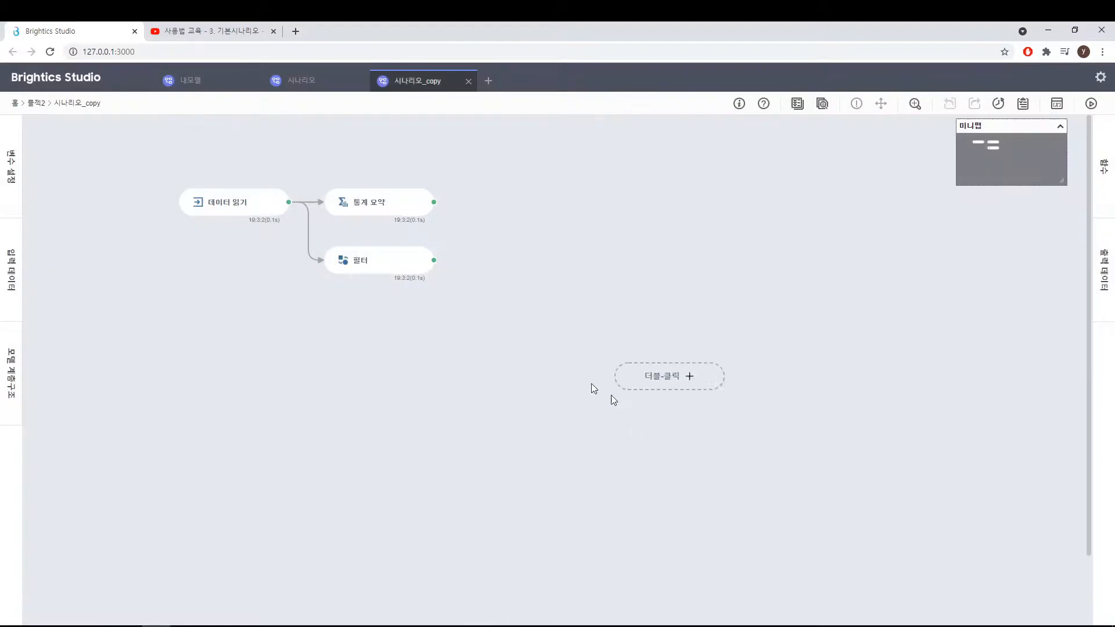
left_click(384, 208)
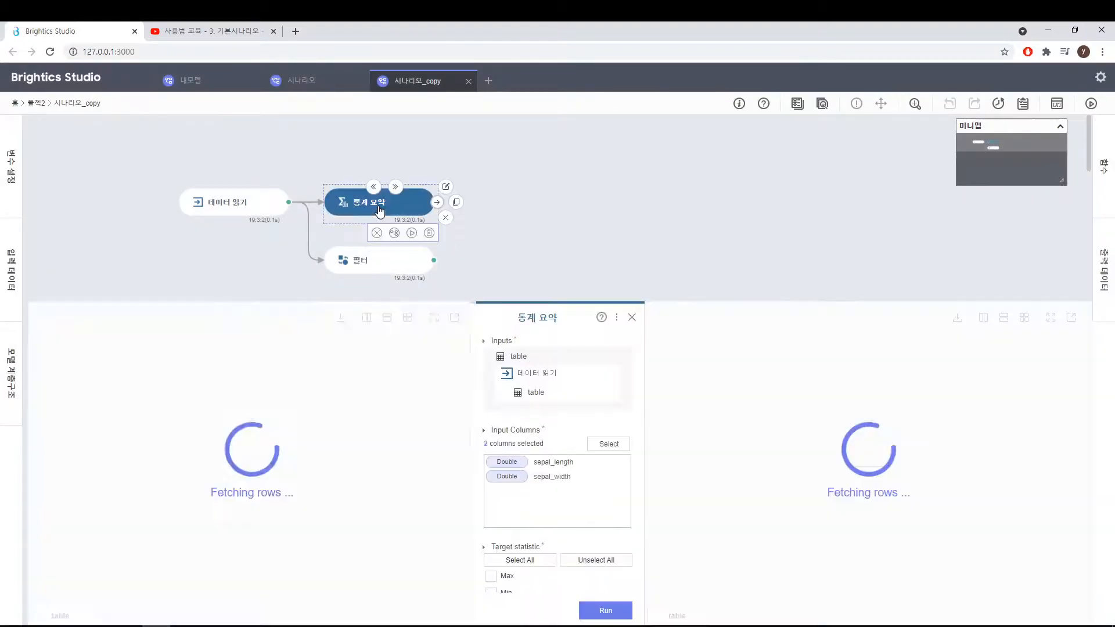
left_click(633, 317)
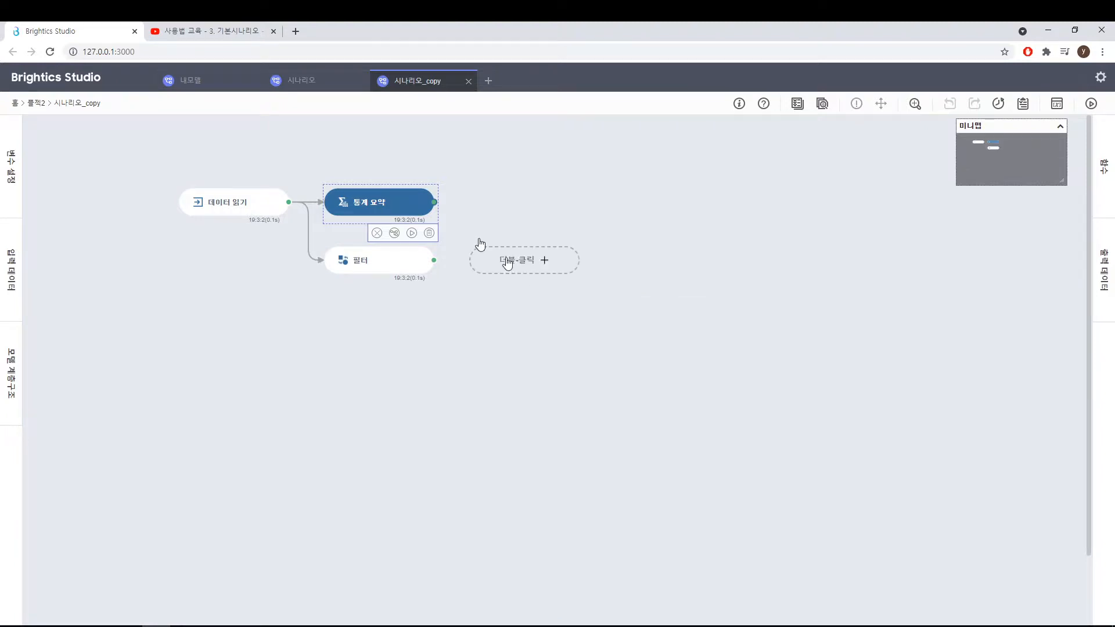
Step: Export the original 시나리오 model from the 내꺼플젝 project, including its data flows
left_click(80, 83)
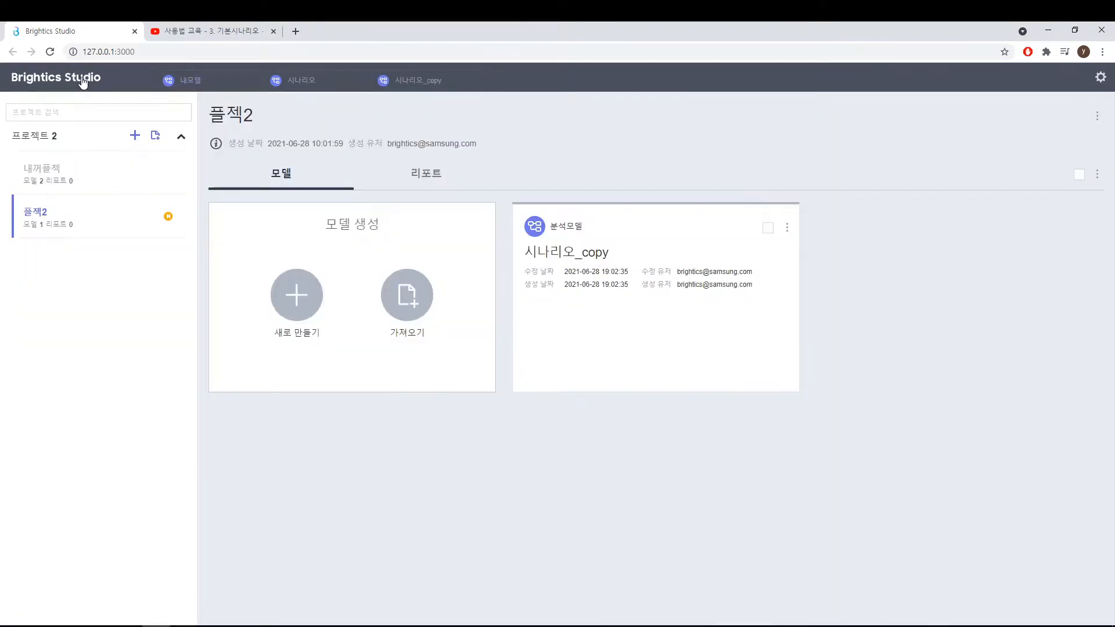
left_click(62, 184)
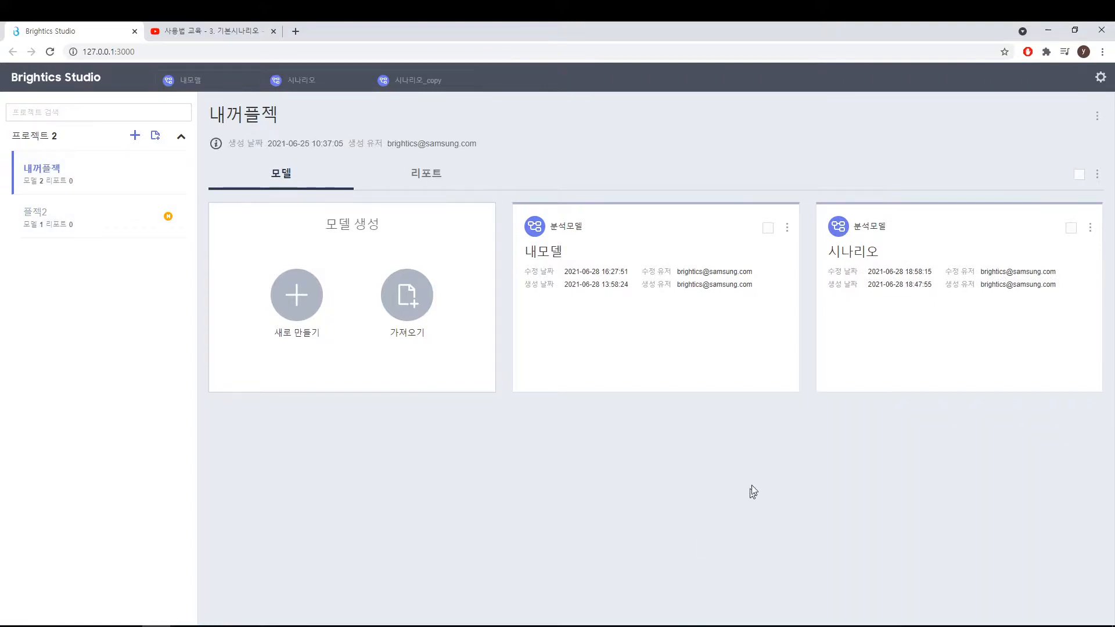
mouse_move(867, 325)
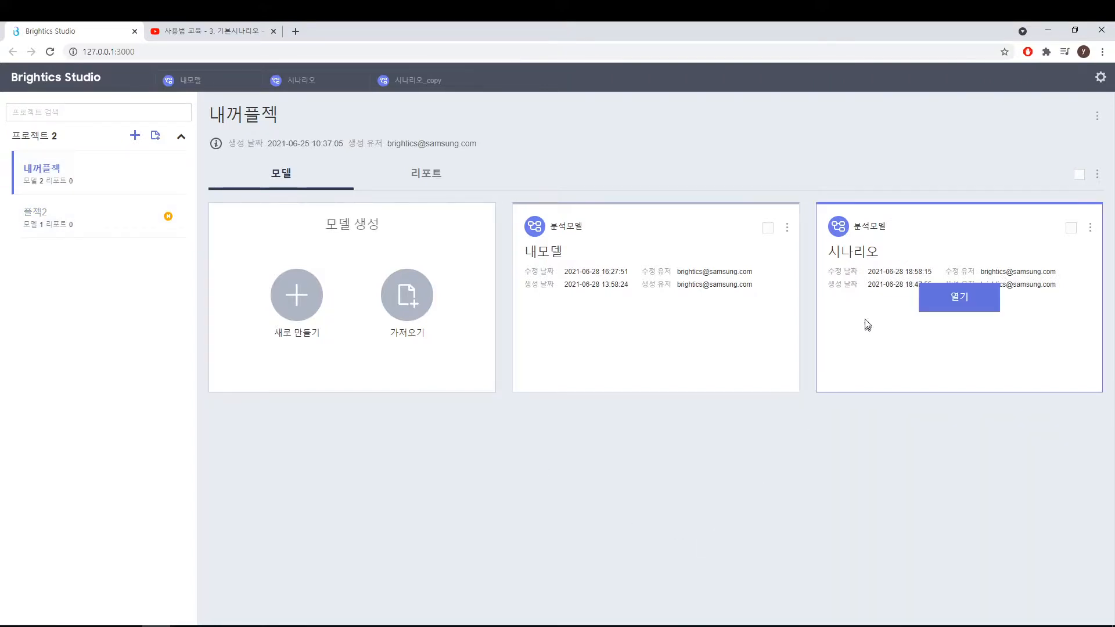
left_click(1090, 228)
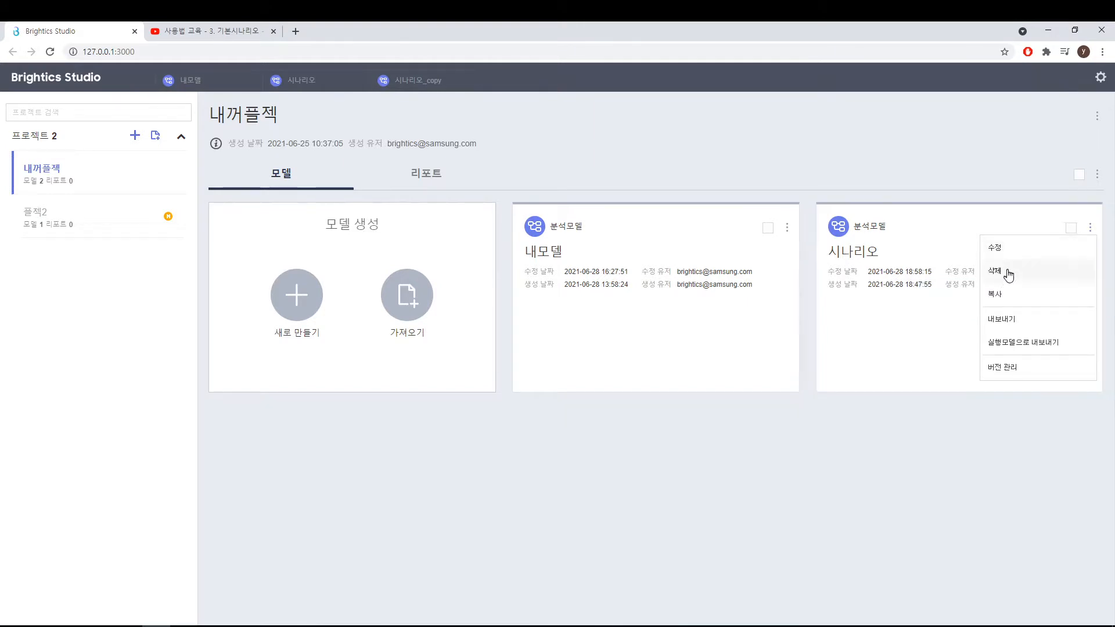
left_click(1007, 320)
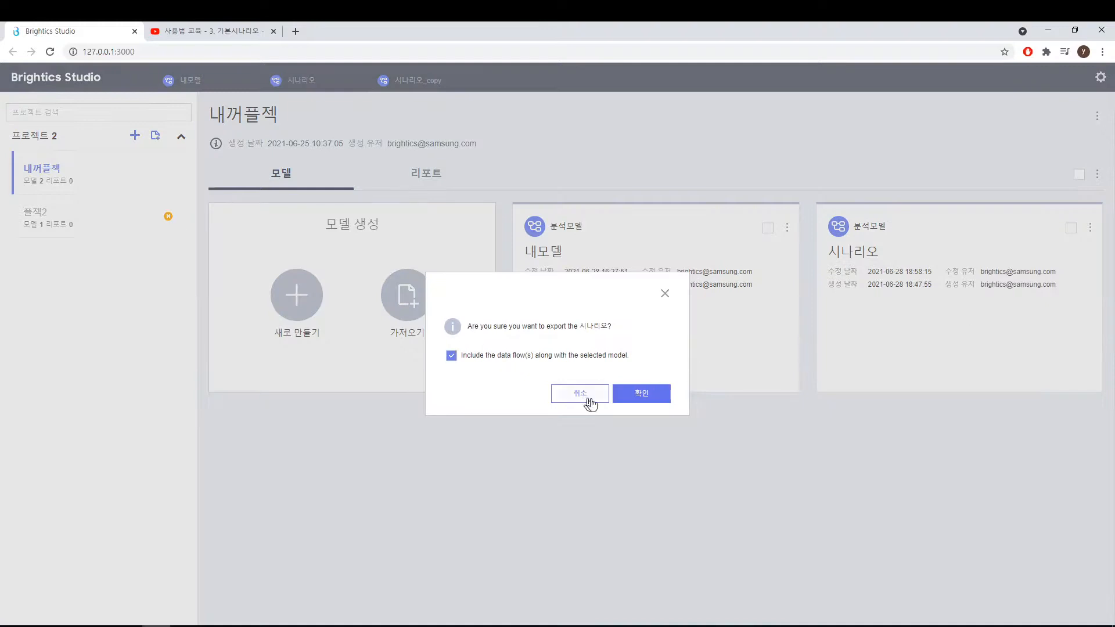
left_click(642, 395)
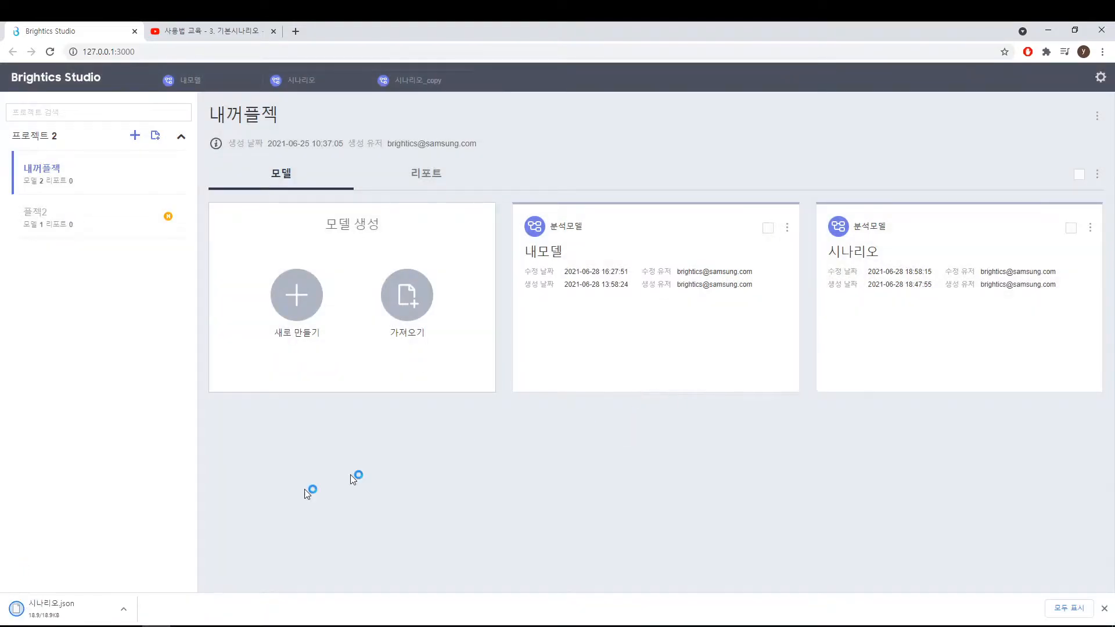
Step: Show the exported 시나리오.json in its download folder, and close the folder window
left_click(124, 609)
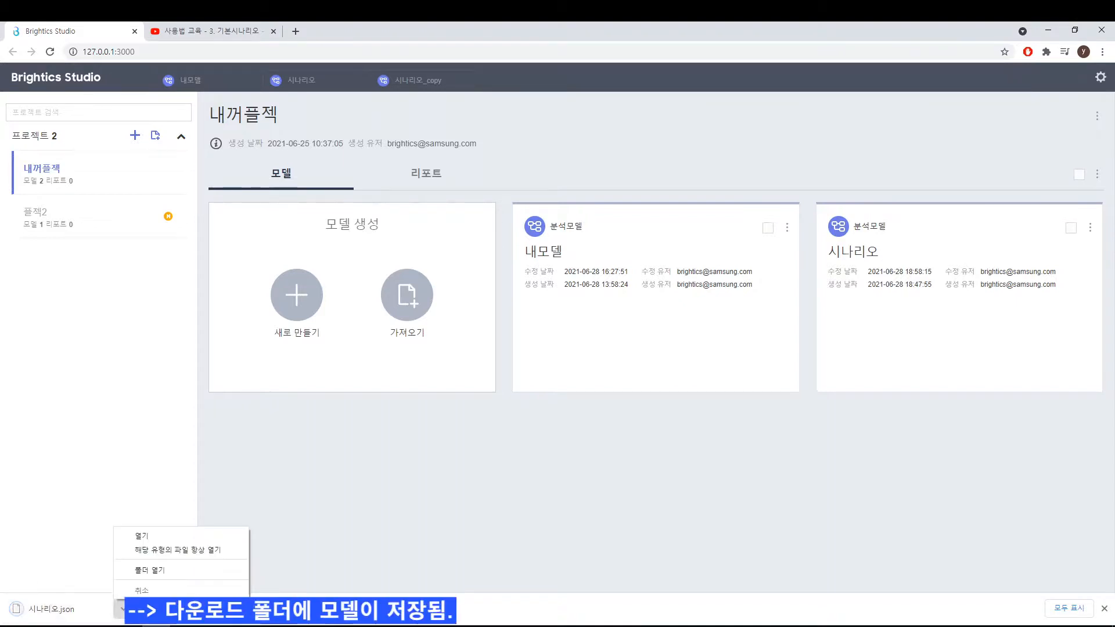
left_click(150, 571)
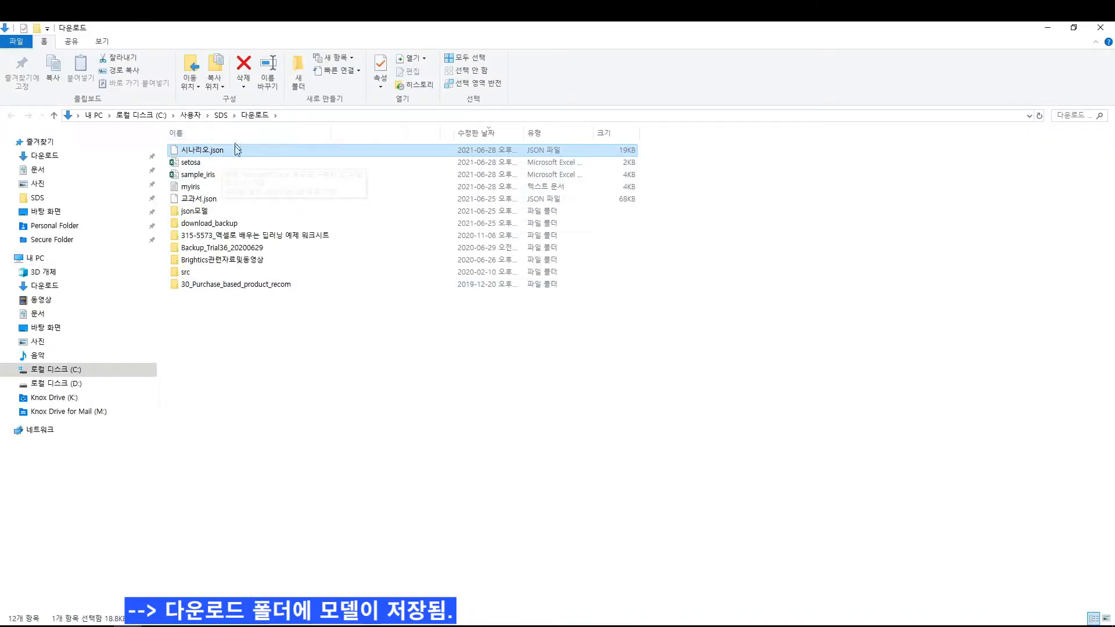
left_click(1101, 27)
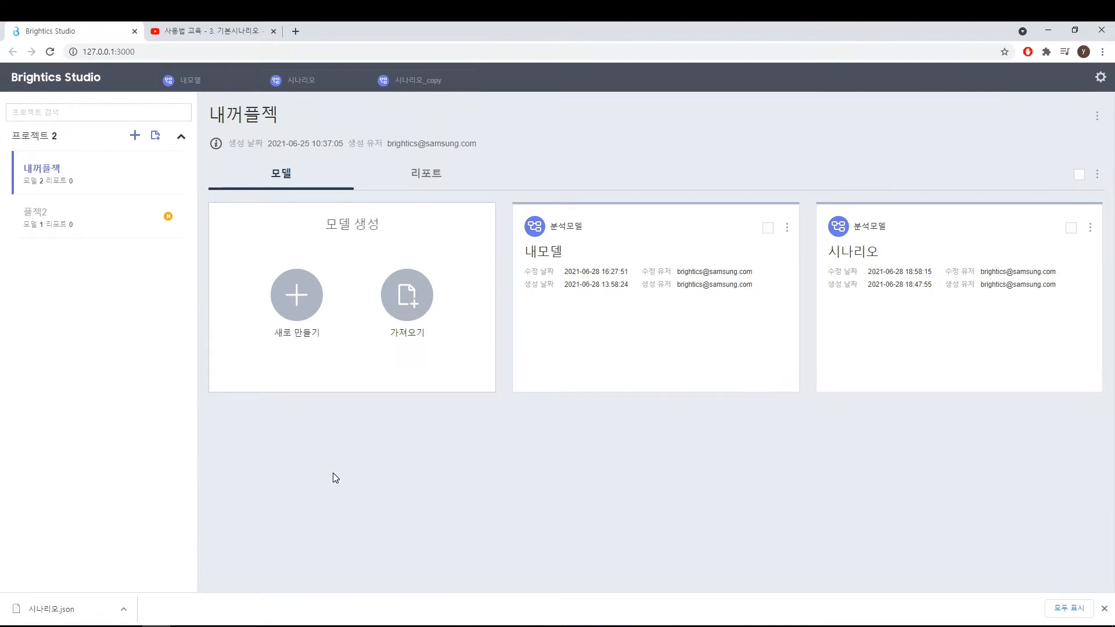
Step: Import the 시나리오.json file from the 다운로드 folder as a model in the 플젝2 project
left_click(103, 232)
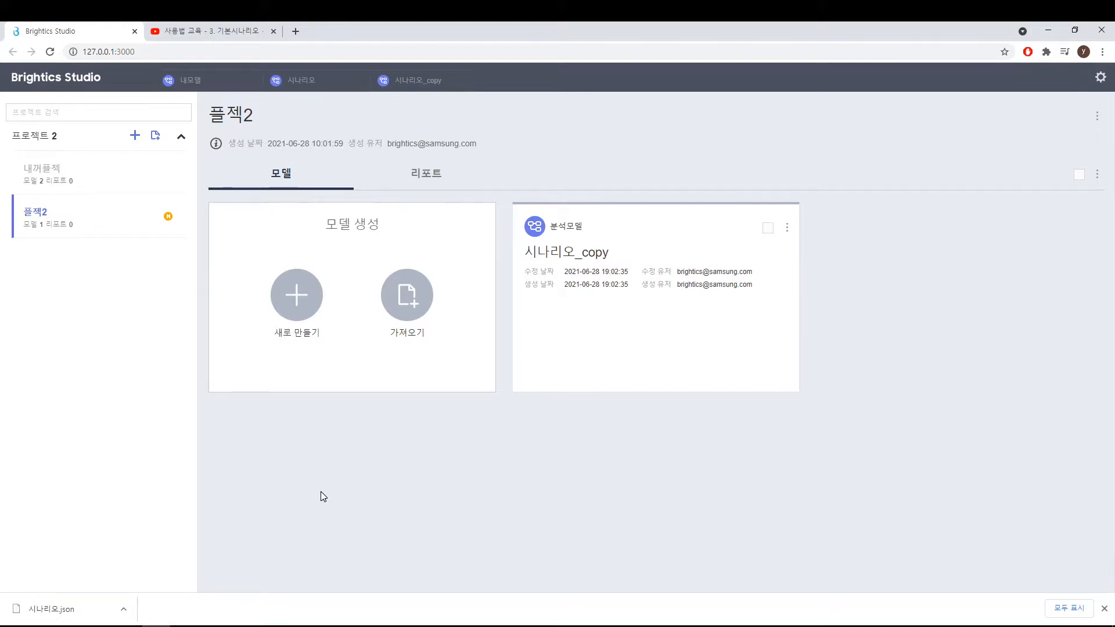
left_click(409, 299)
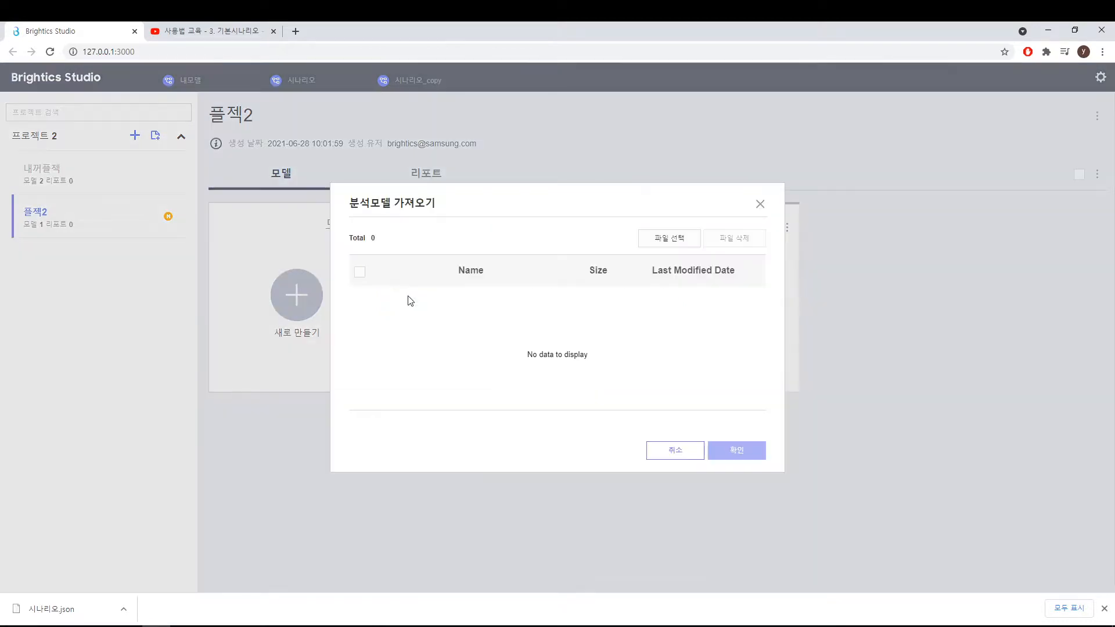
left_click(652, 244)
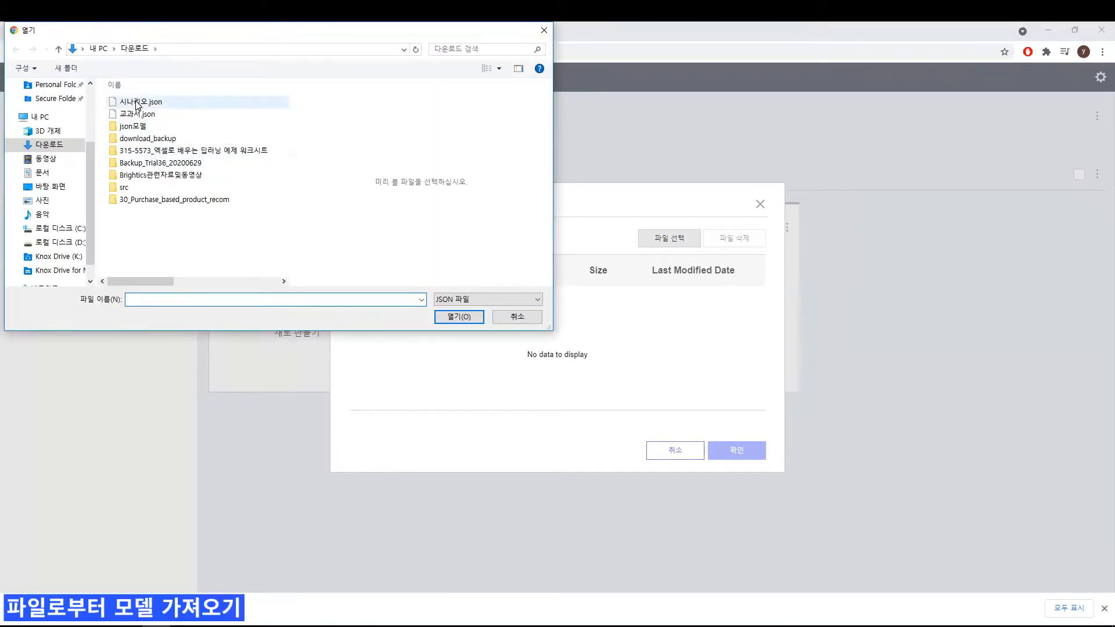
left_click(138, 104)
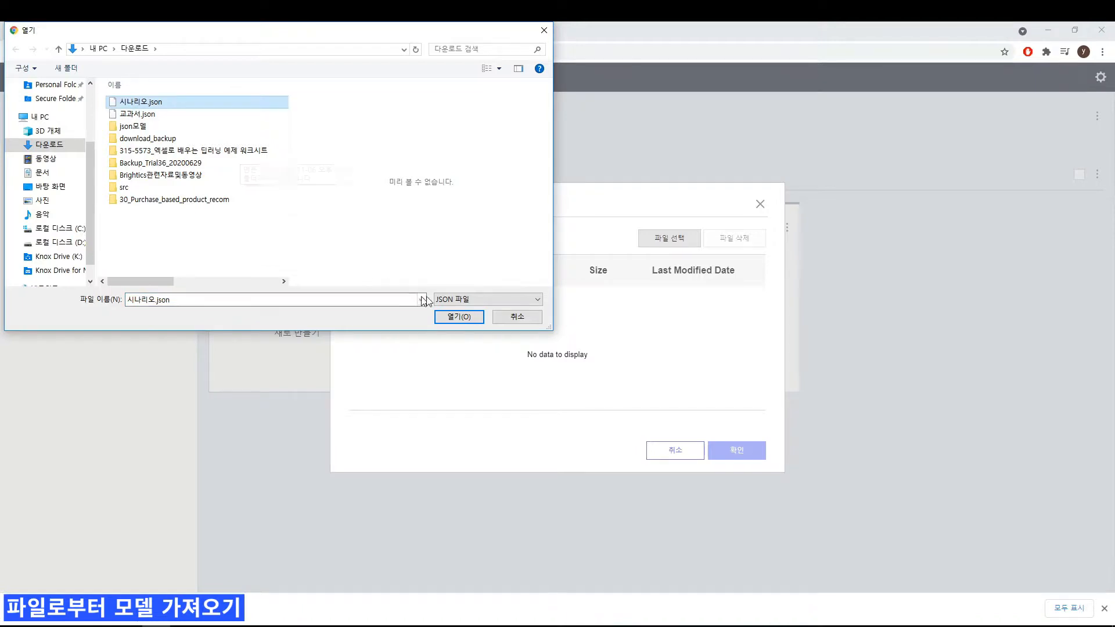
left_click(458, 317)
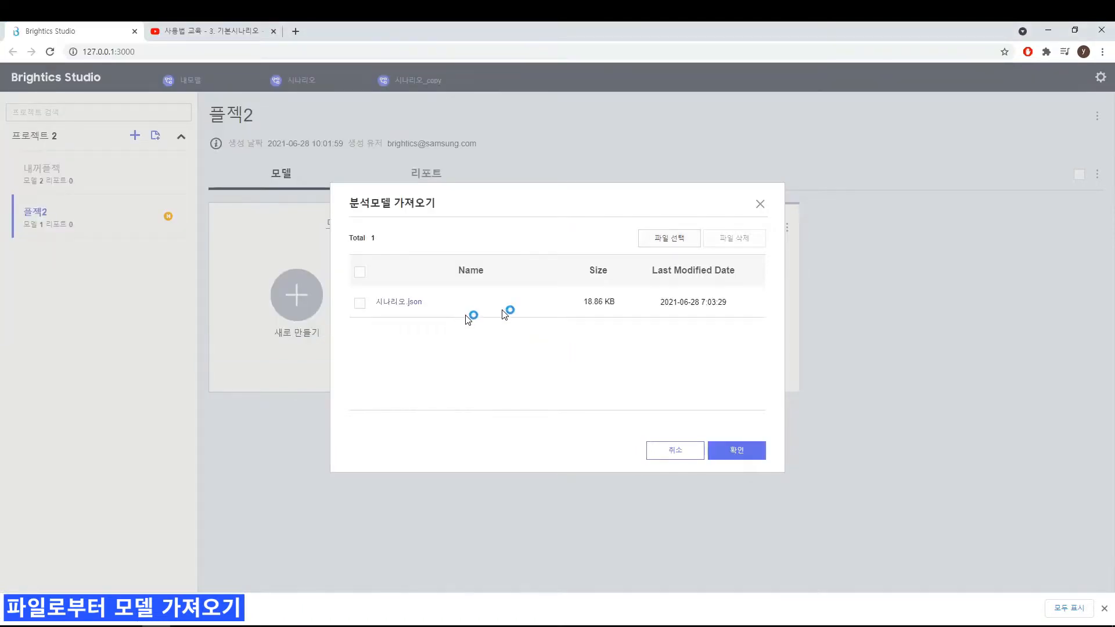
left_click(747, 458)
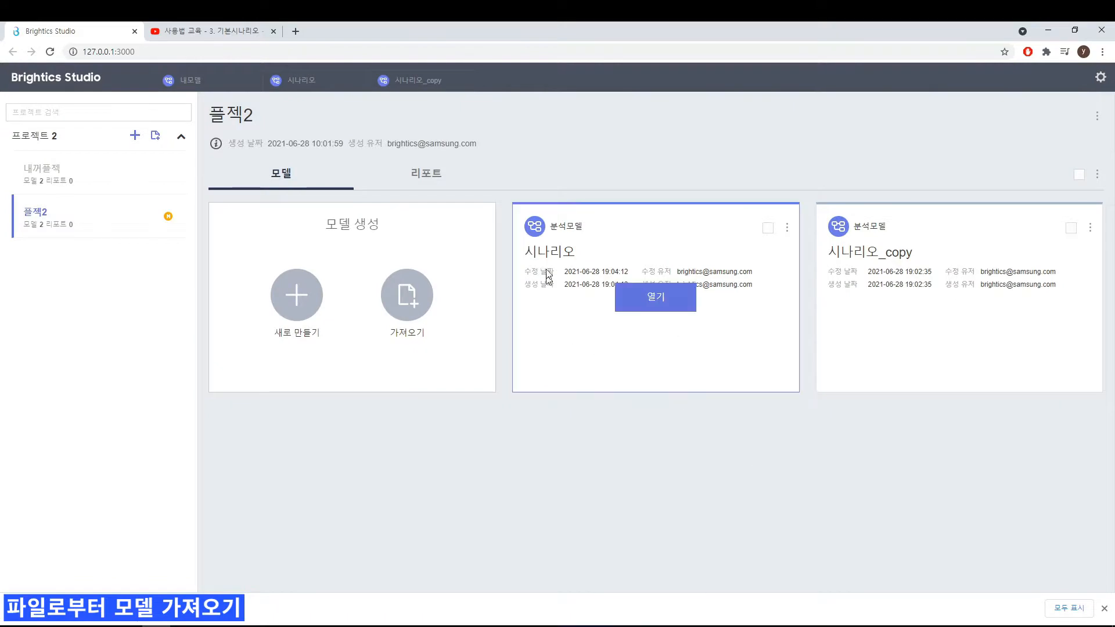
Step: Open the imported 시나리오 model in 플젝2 and inspect its 데이터 읽기 and 통계 요약 settings
left_click(667, 307)
left_click(264, 208)
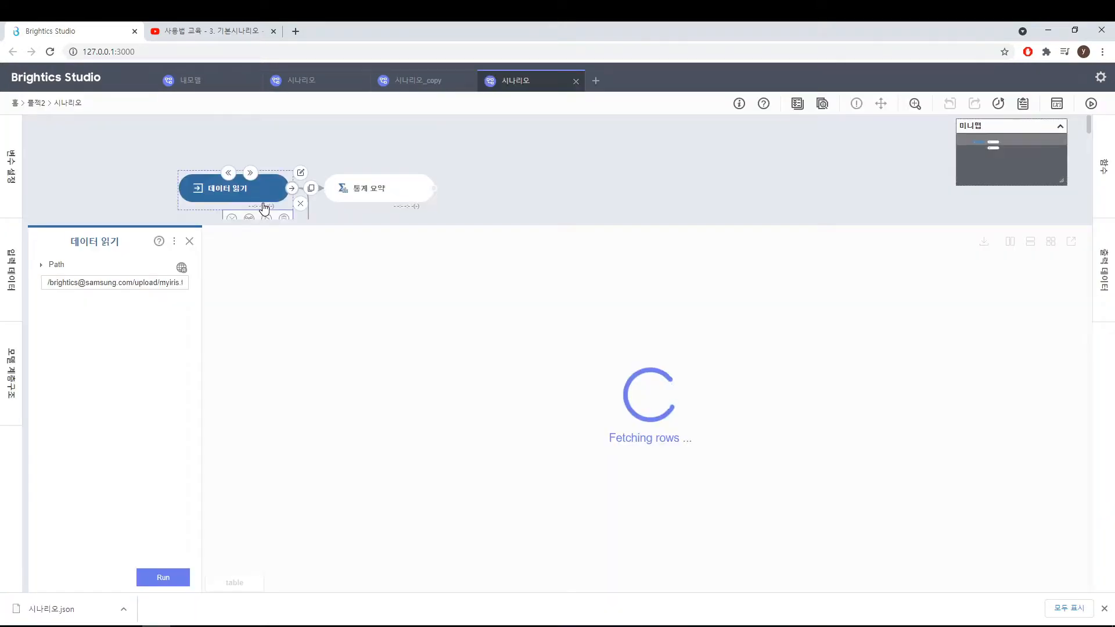
left_click(373, 179)
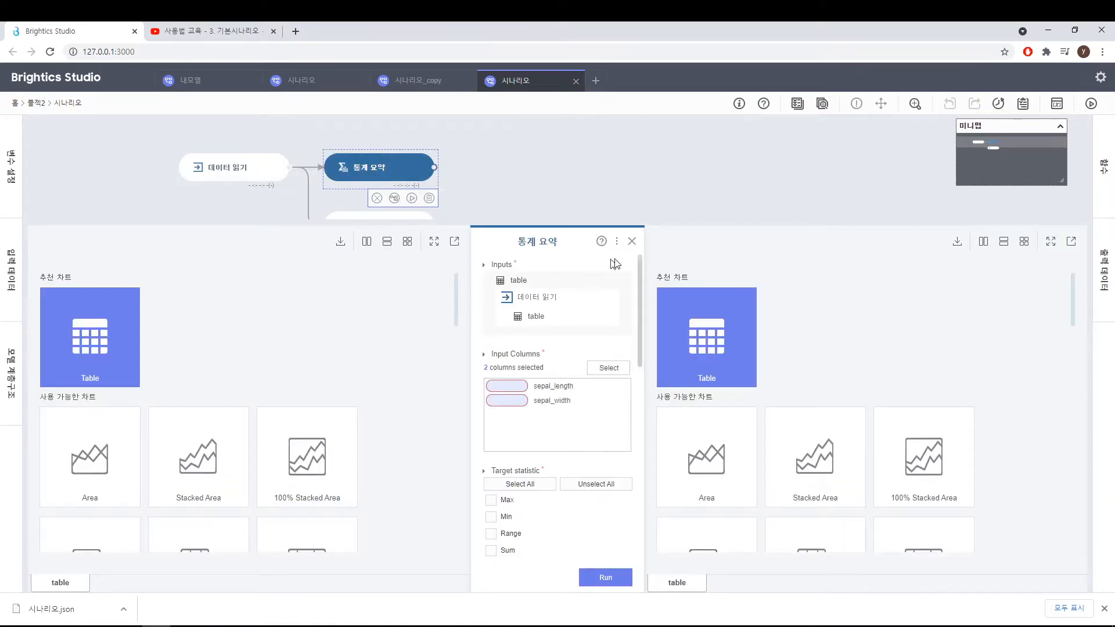
Step: Run the entire imported 시나리오 model, view the 통계 요약 function, and return to the 플젝2 project page
left_click(632, 241)
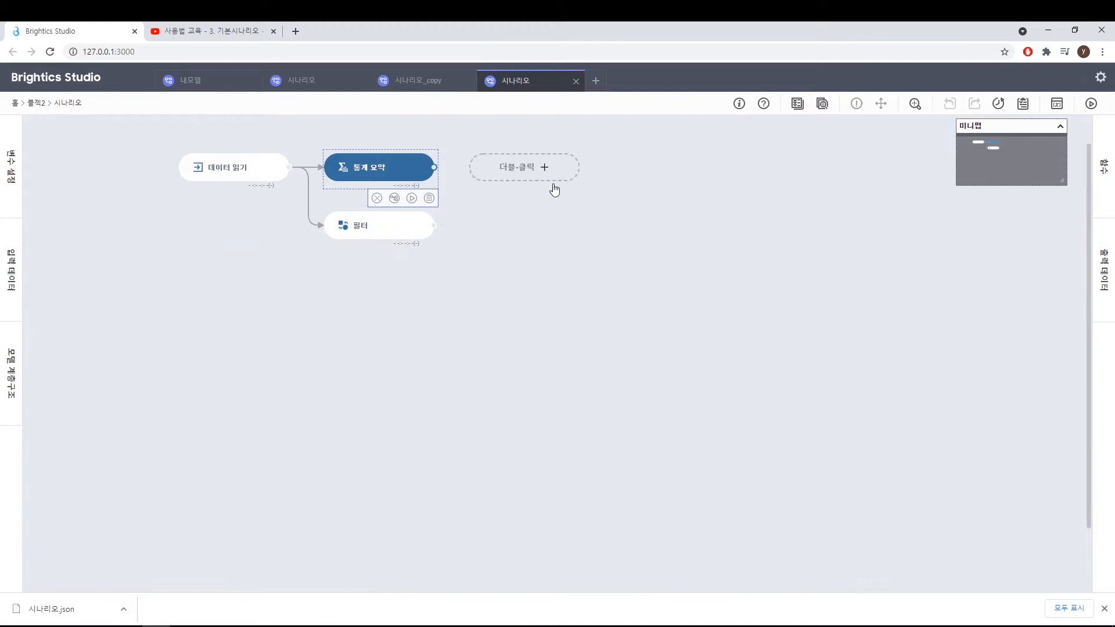
left_click(1093, 104)
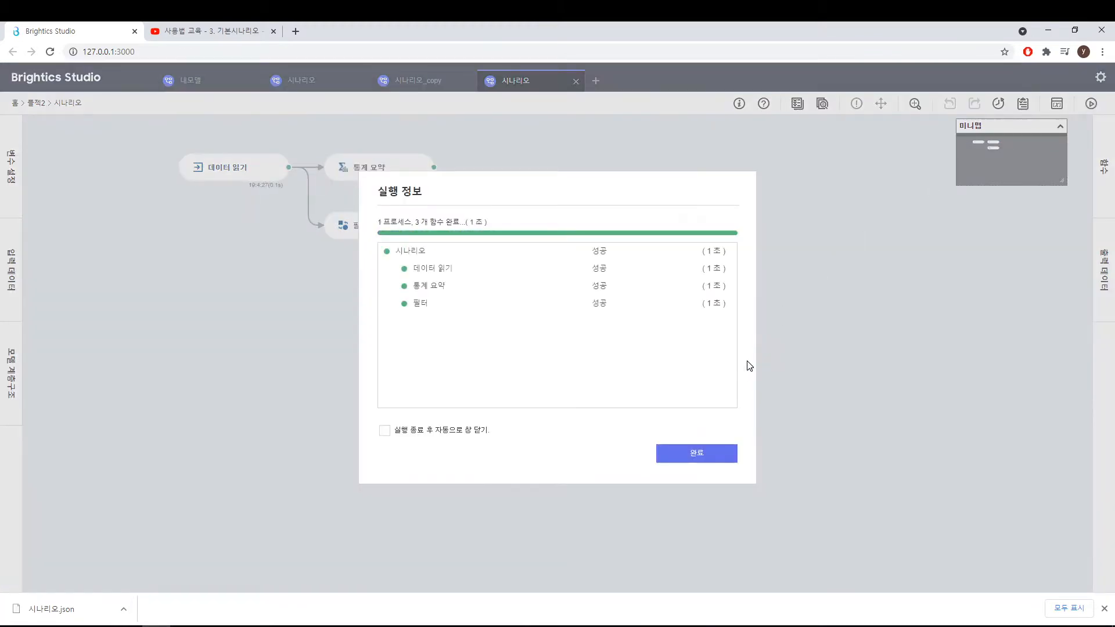
left_click(703, 455)
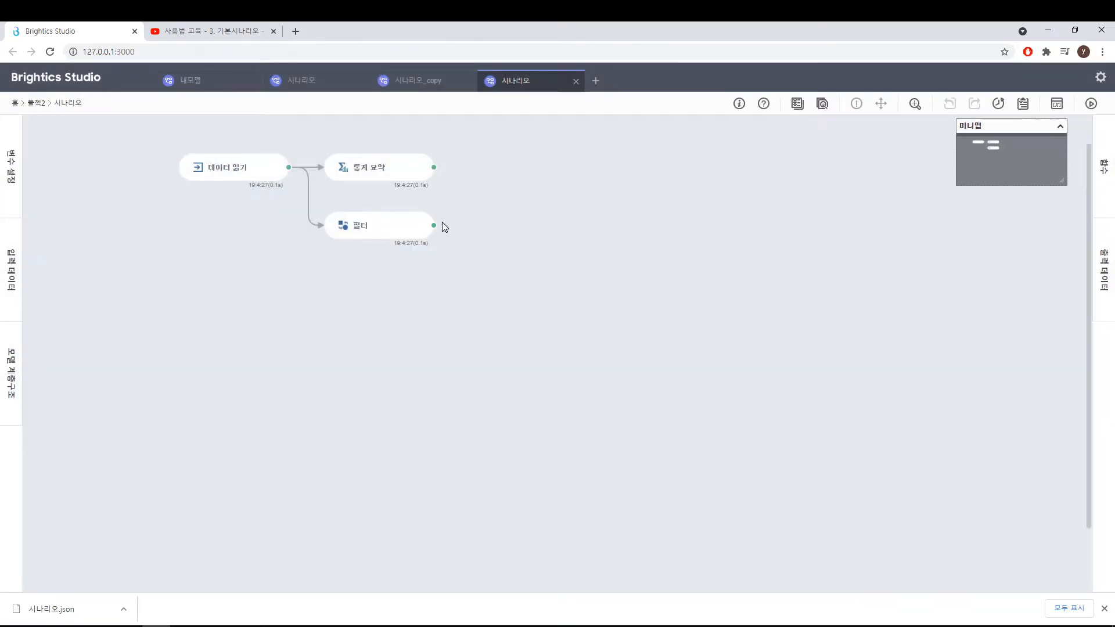
left_click(429, 169)
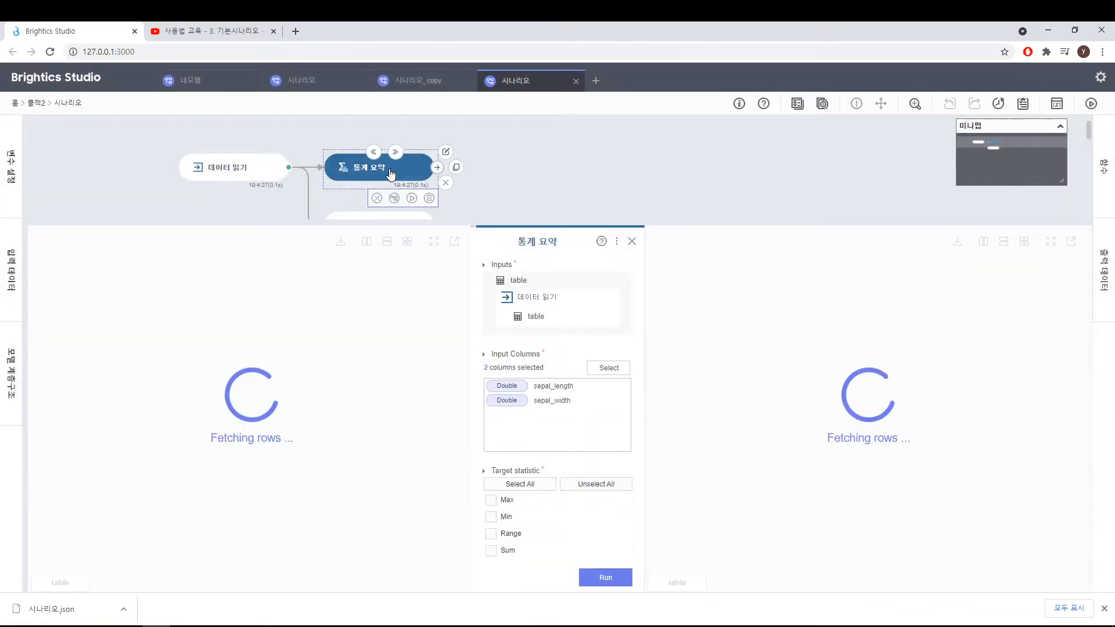
left_click(633, 242)
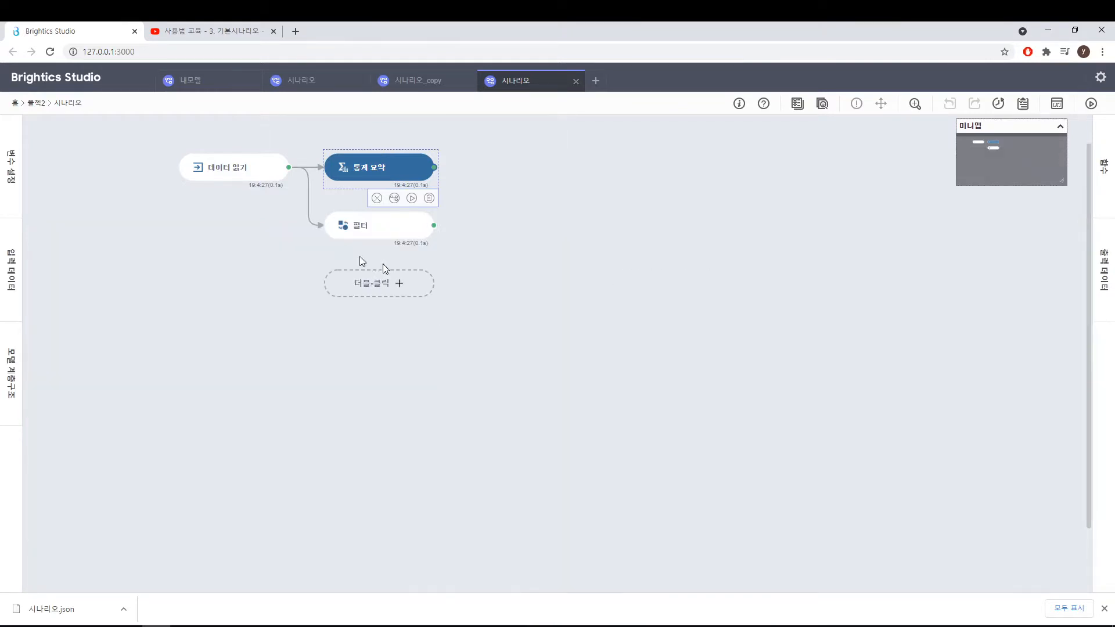
left_click(64, 88)
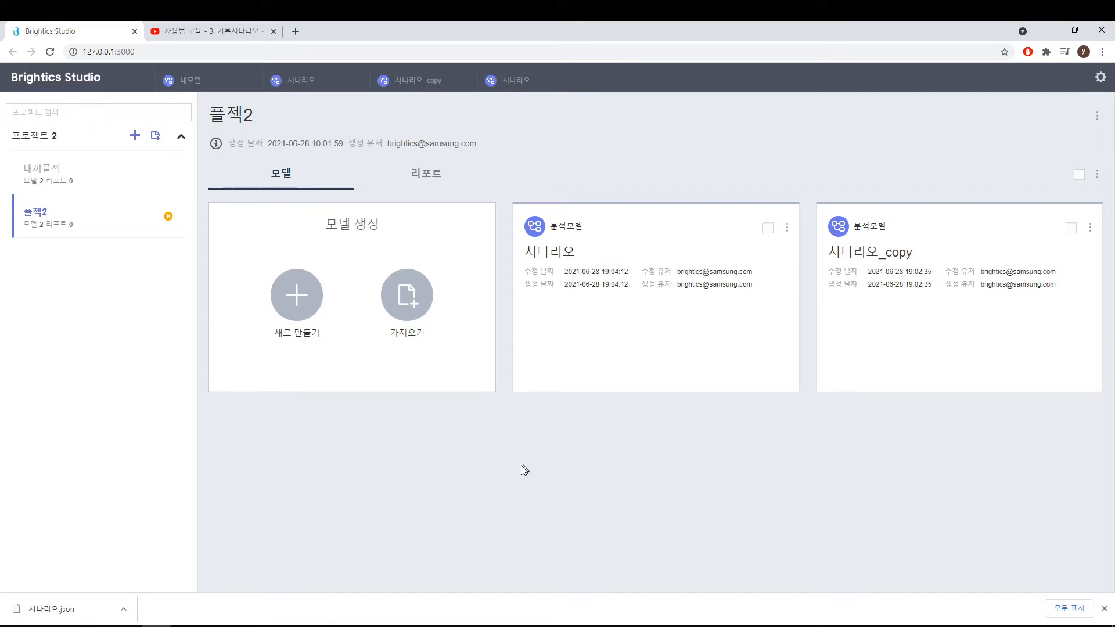
mouse_move(562, 339)
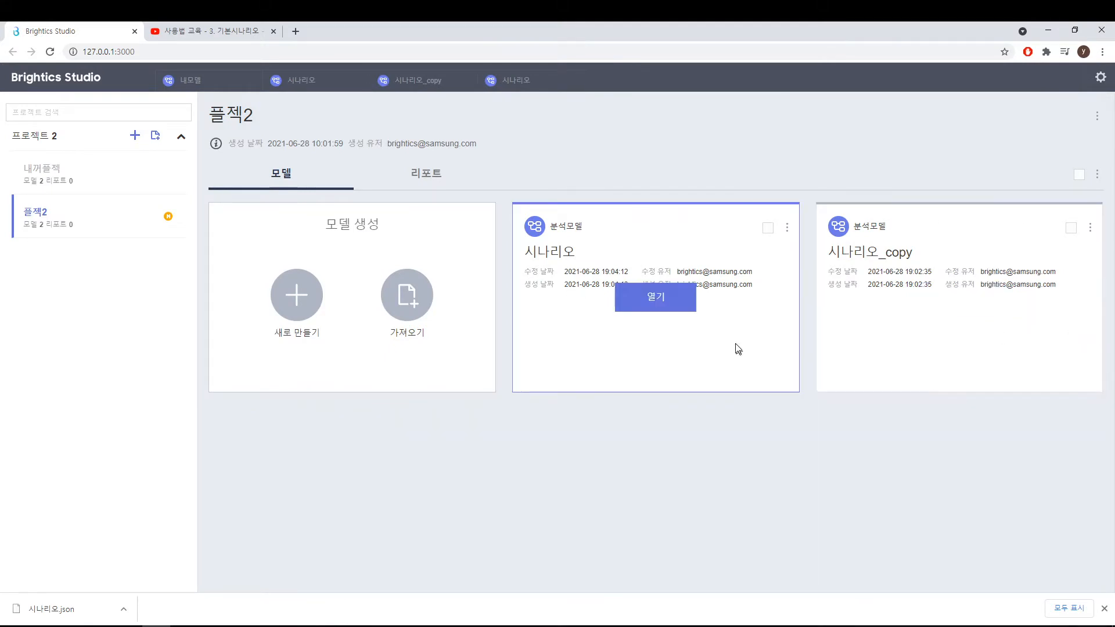
left_click(1079, 175)
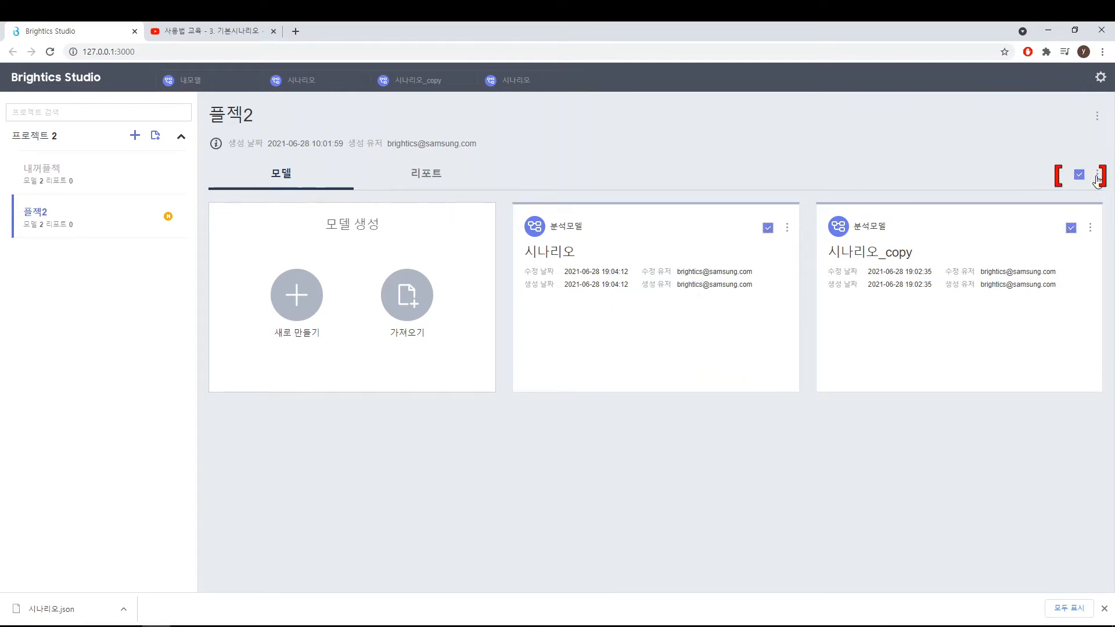
left_click(1098, 176)
left_click(1016, 219)
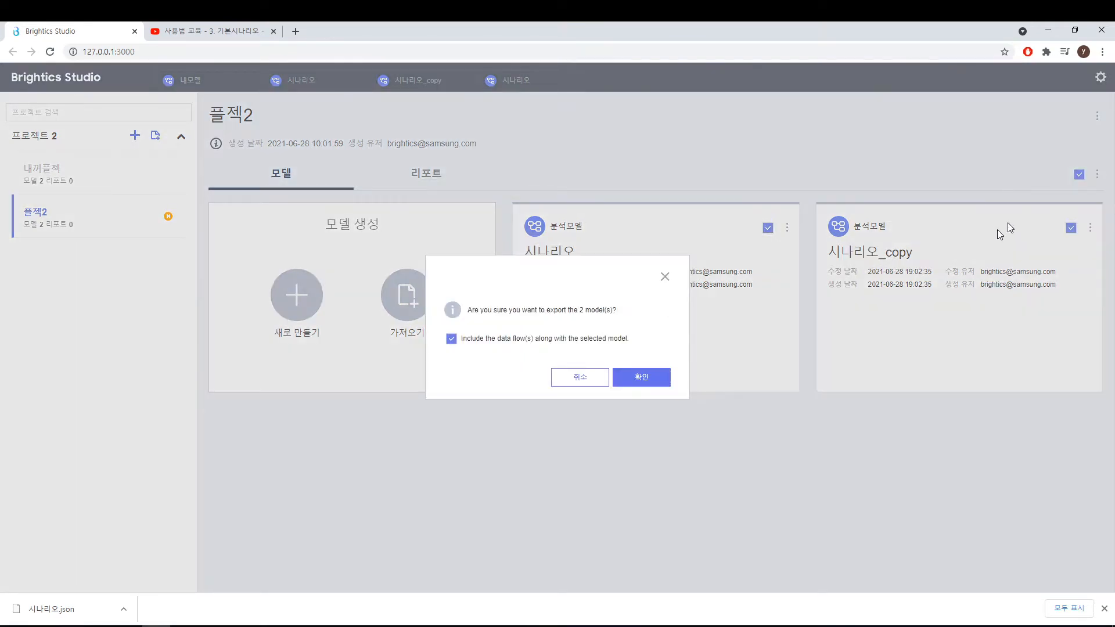
left_click(665, 277)
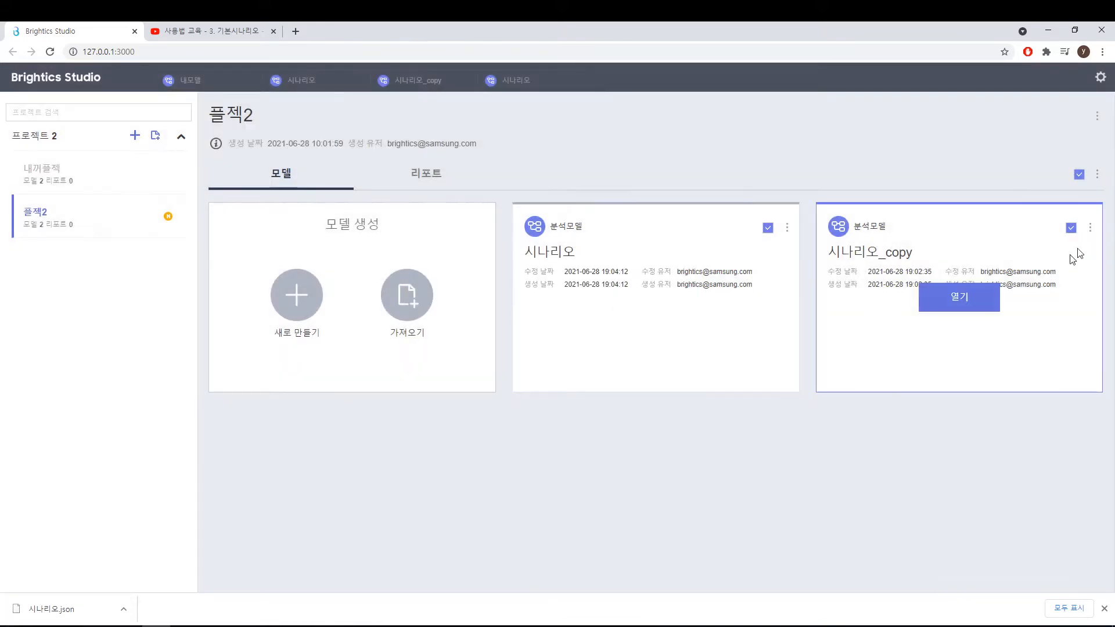
left_click(1079, 177)
mouse_move(966, 218)
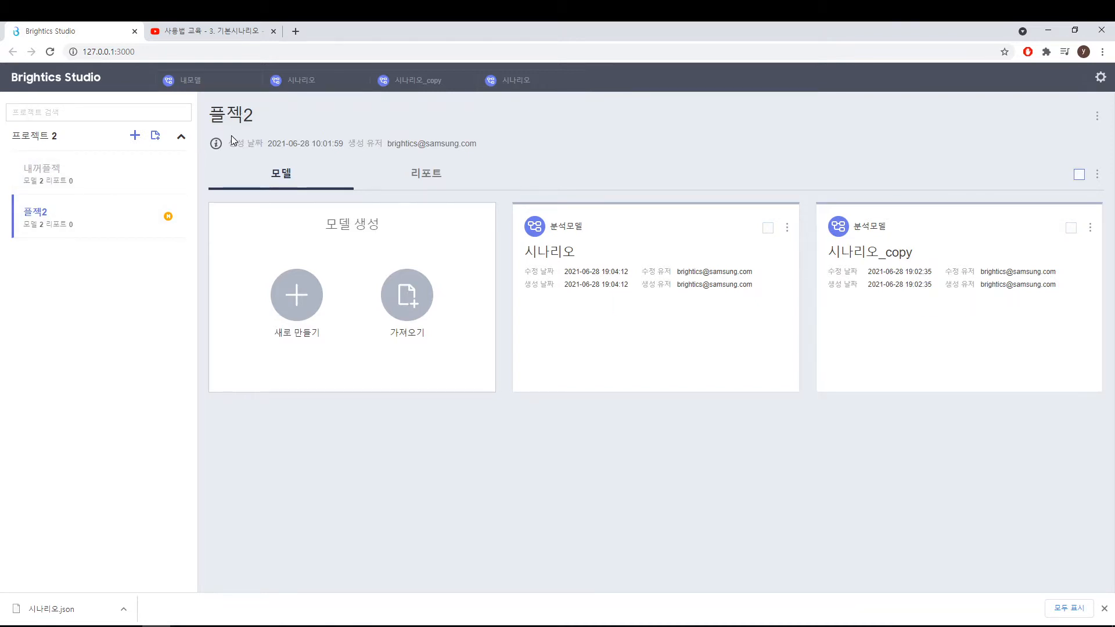
Step: Export the whole 플젝2 project to a file and view 플젝2.json in its download folder
left_click(1097, 118)
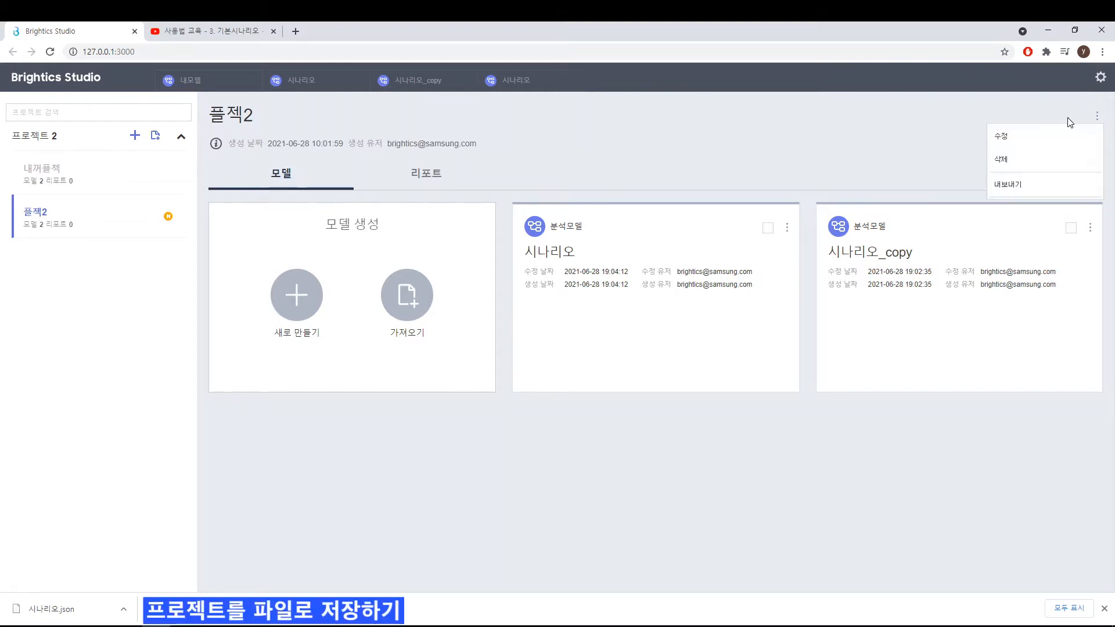
left_click(1001, 187)
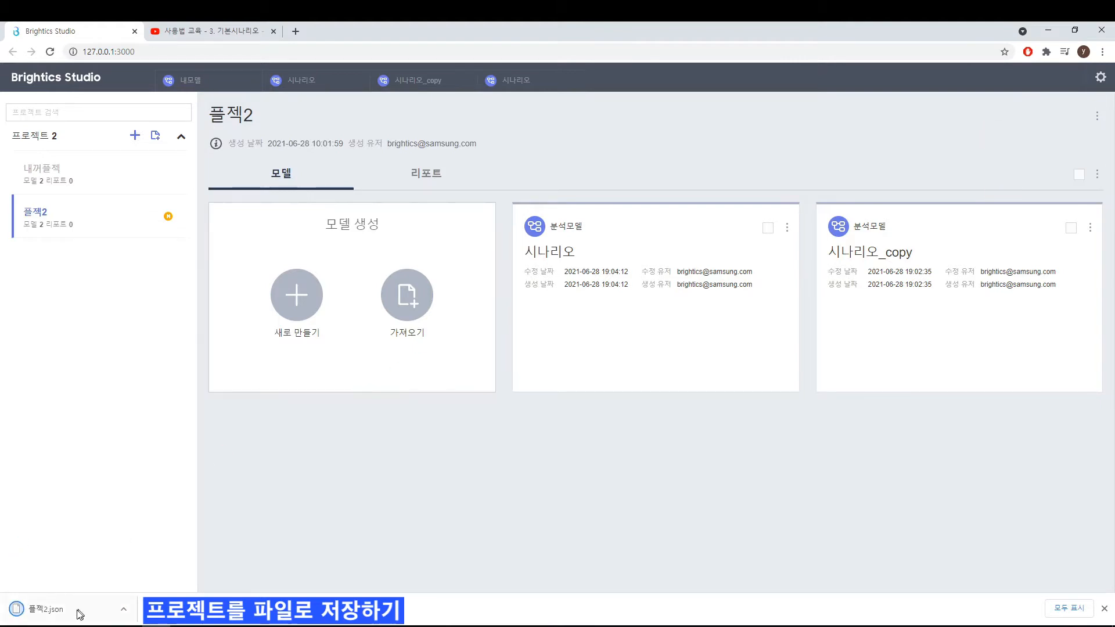
left_click(123, 610)
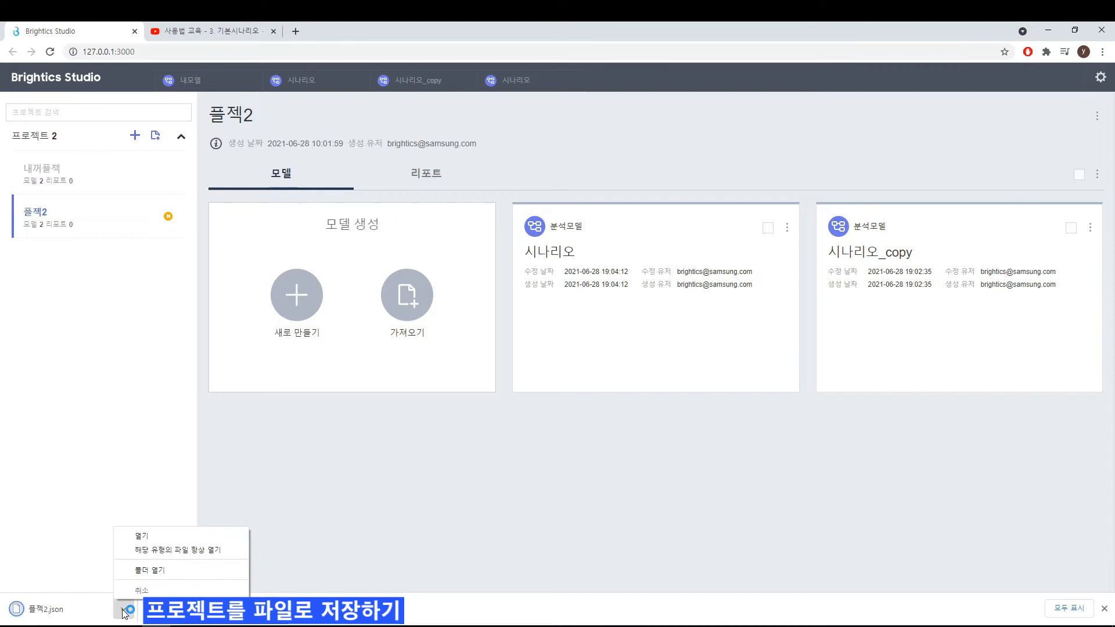
left_click(148, 571)
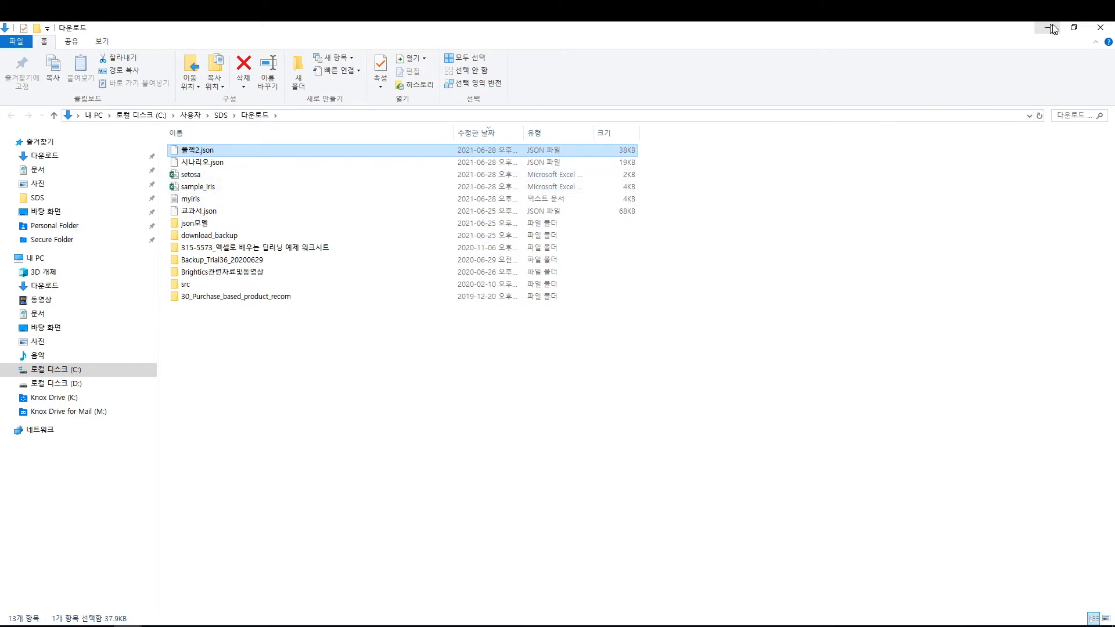
left_click(1097, 33)
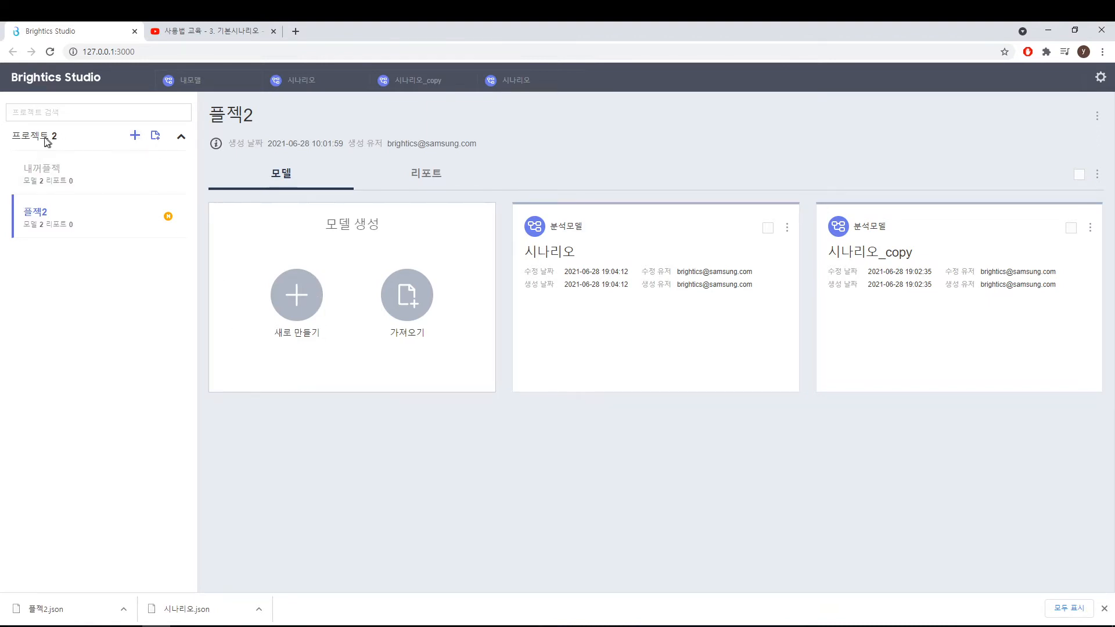
Step: Import the 플젝2.json file from the 다운로드 folder as a project
left_click(157, 141)
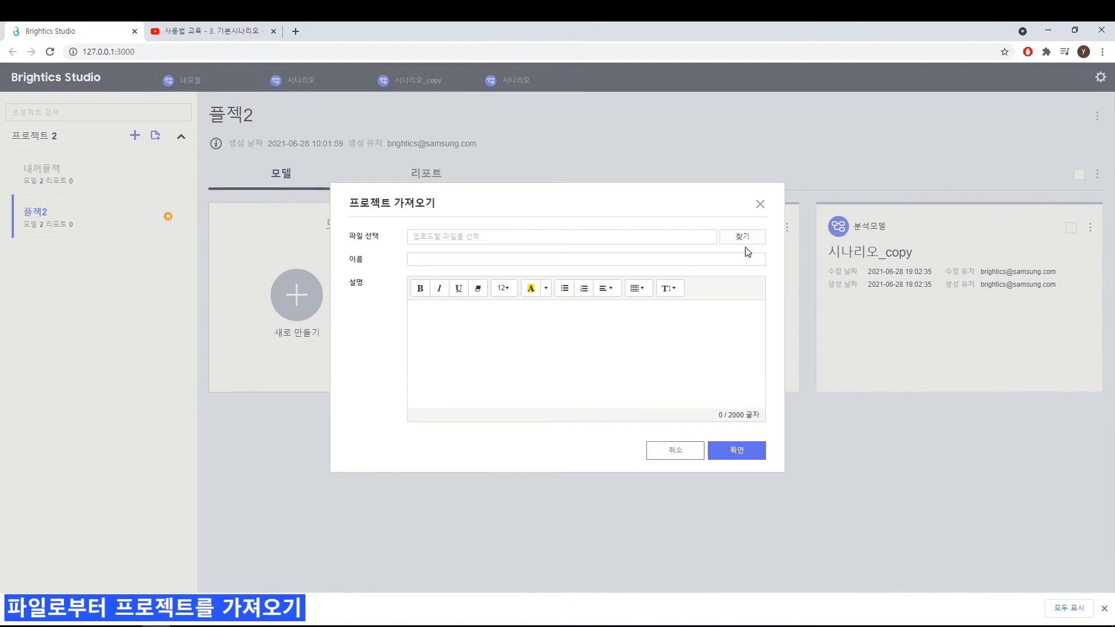
left_click(743, 236)
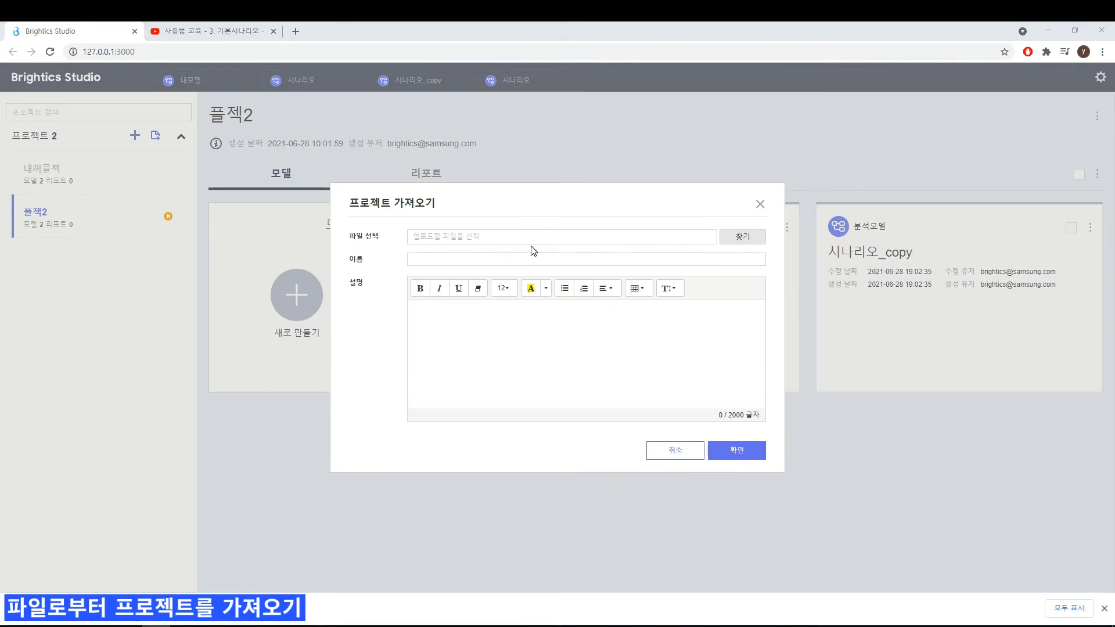
left_click(146, 102)
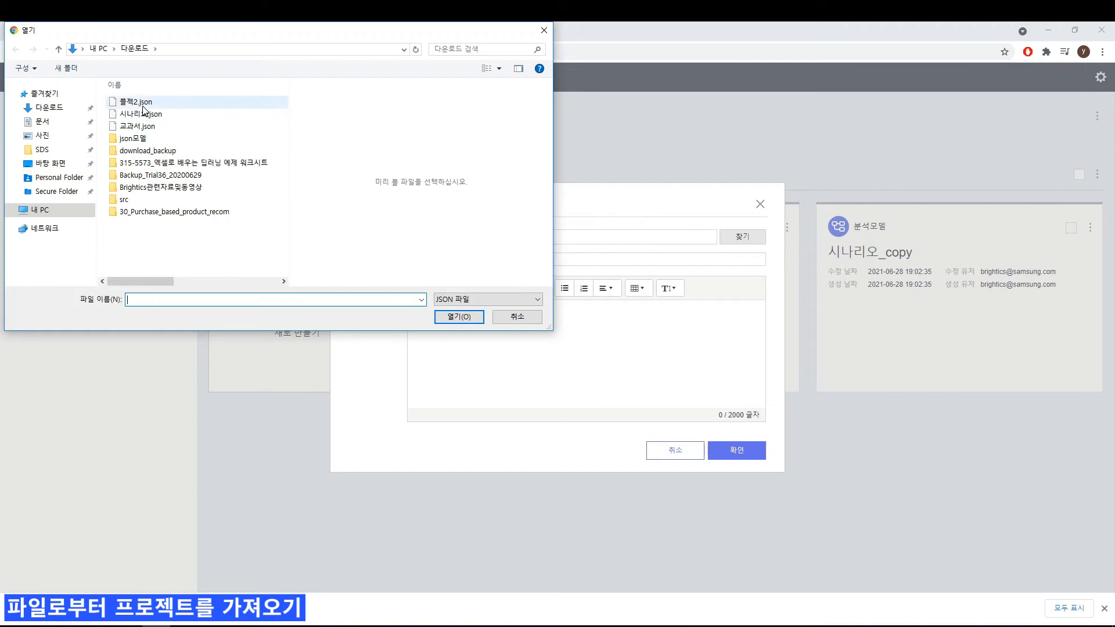
left_click(455, 316)
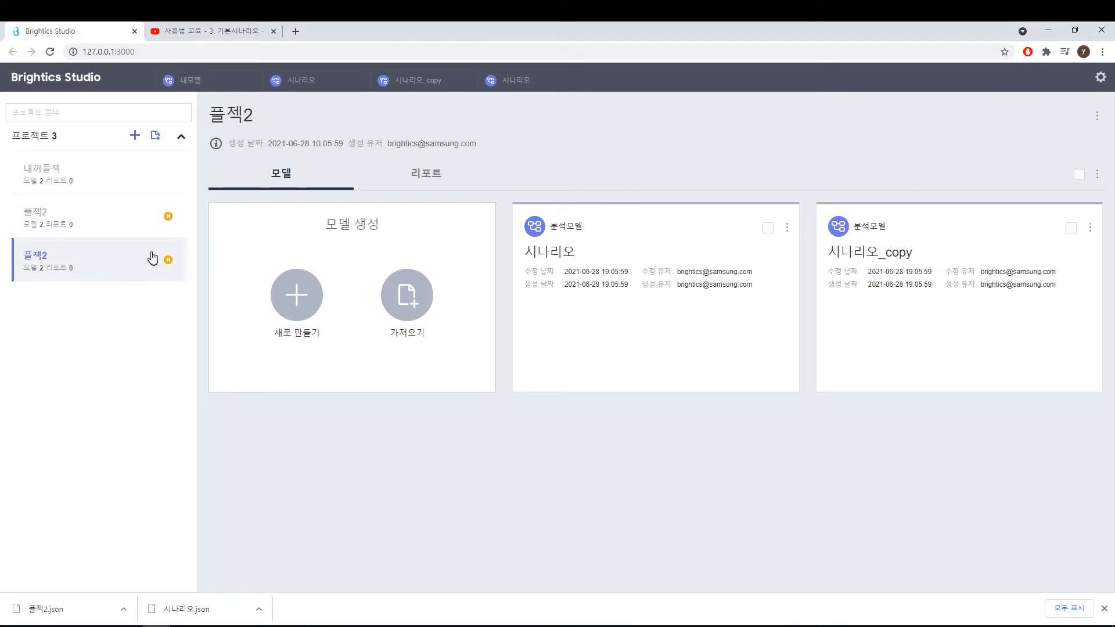
Step: Compare the creation dates and models of the original and the imported 플젝2 projects
left_click(142, 226)
left_click(131, 255)
left_click(130, 227)
left_click(130, 257)
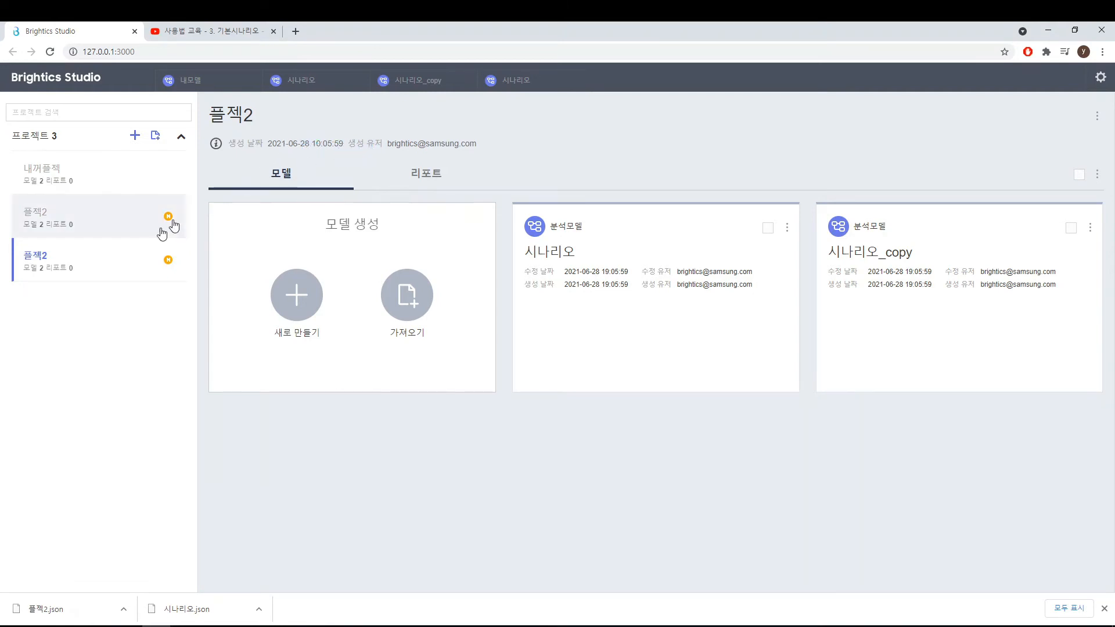
left_click(111, 229)
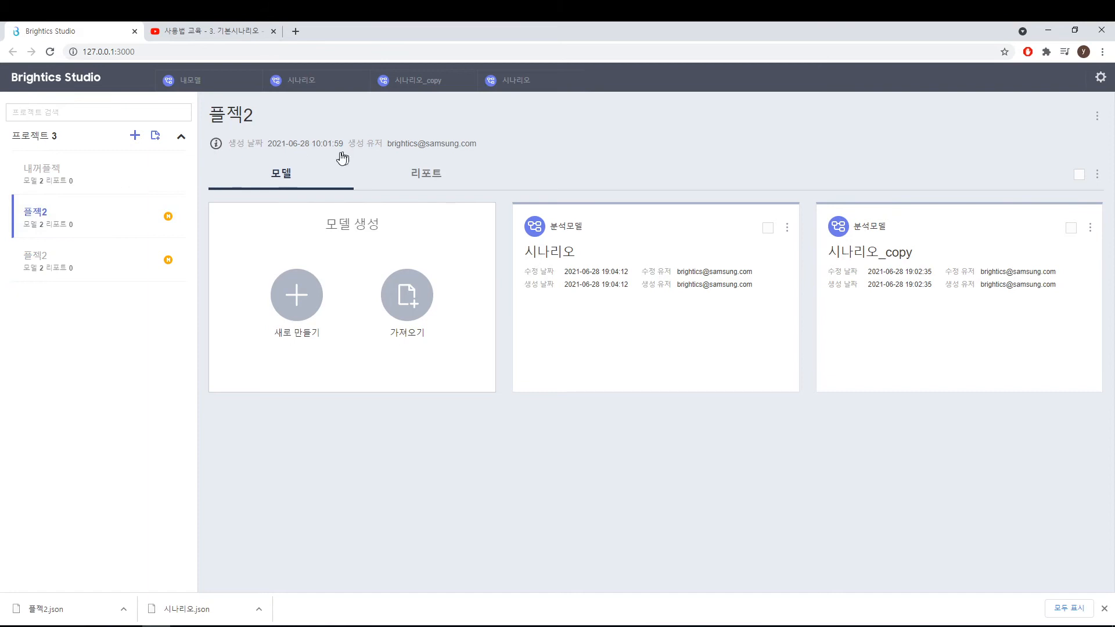
left_click(92, 255)
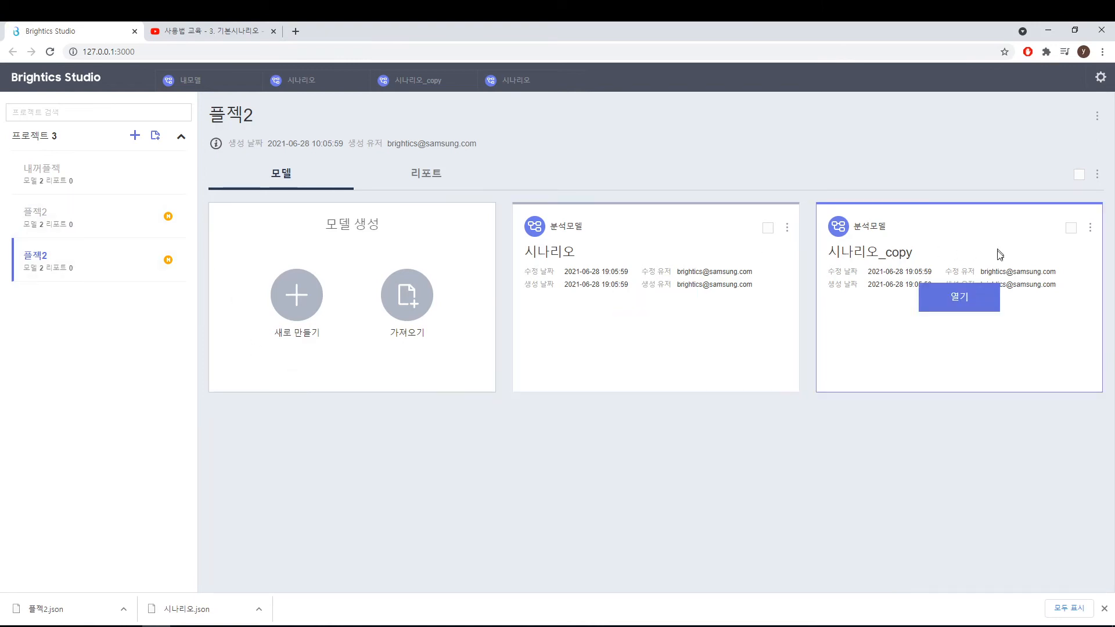
Step: Copy the 시나리오 model of the imported 플젝2 project under the name 시나리오_copy, leaving the target project unselected
left_click(787, 228)
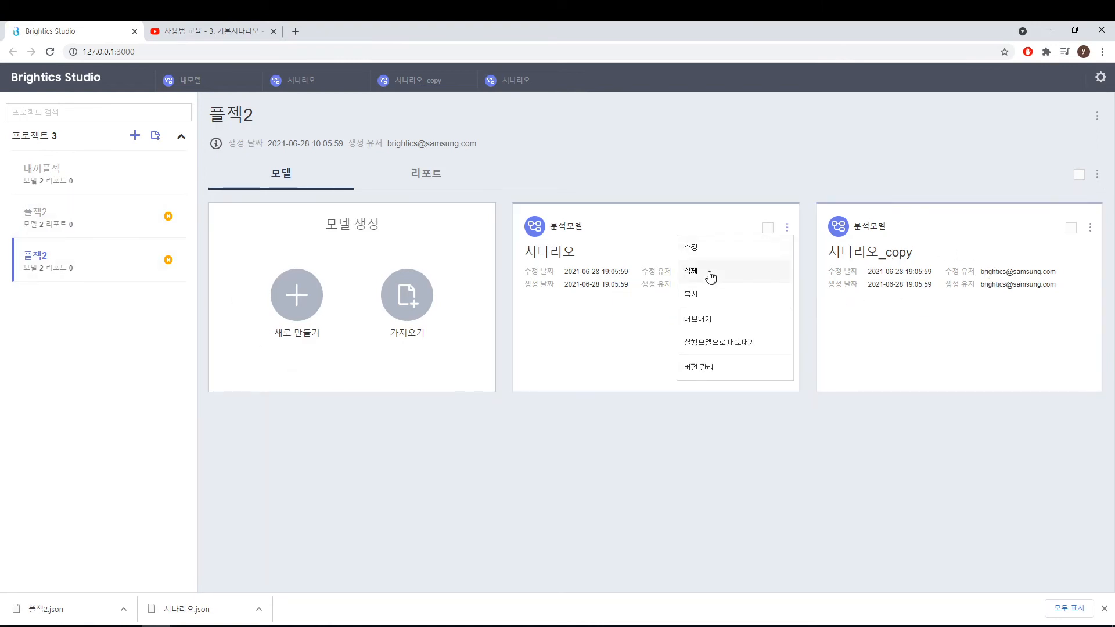
left_click(700, 296)
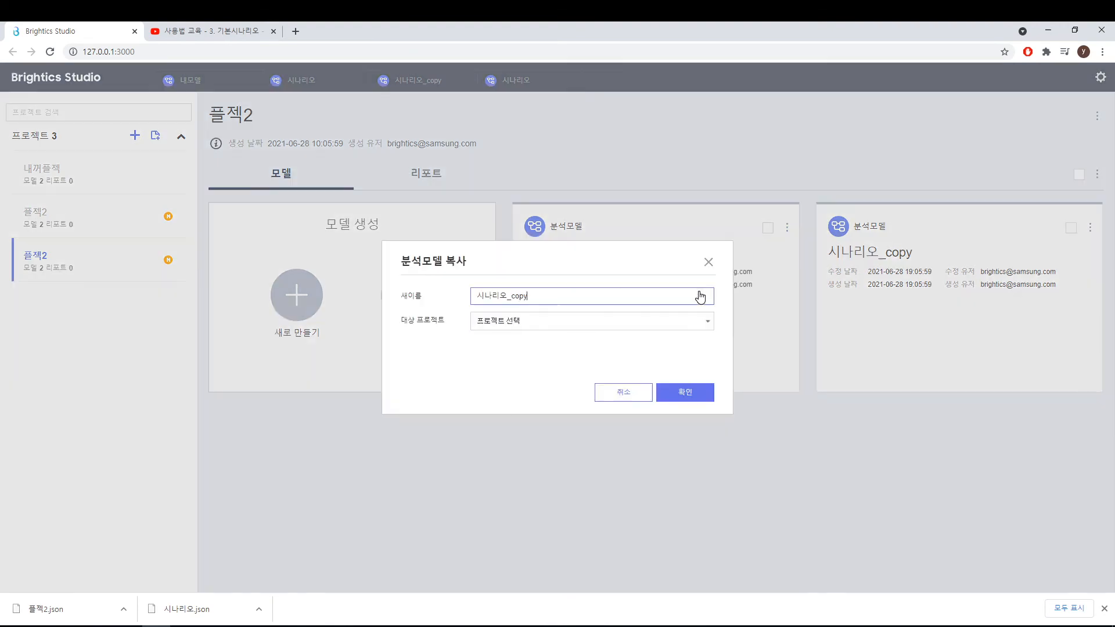
left_click(699, 395)
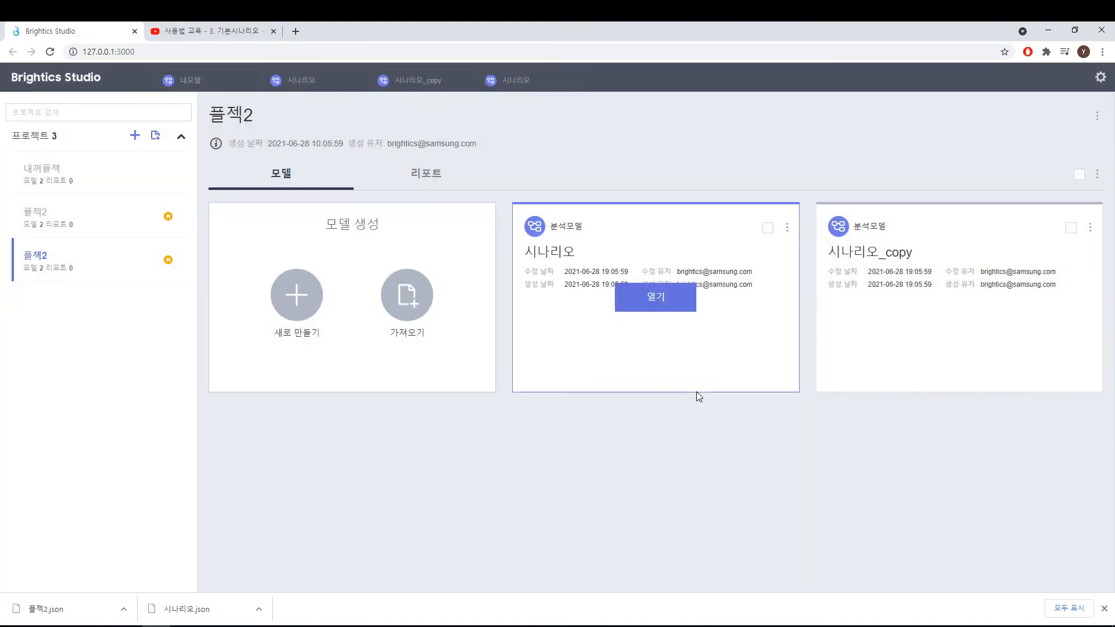